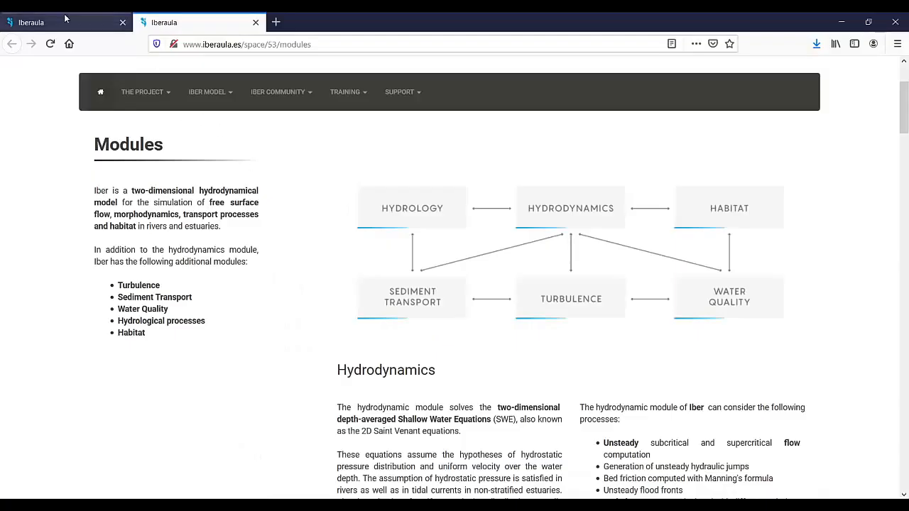
Read the What's Iber introduction on the homepage and the list of additional modules on the Modules page.
click(22, 22)
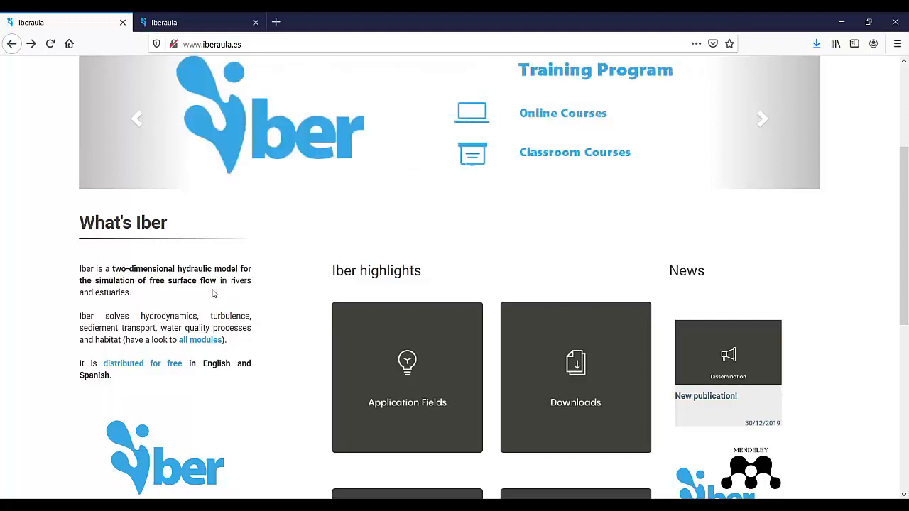
scroll(203, 301, down, 1)
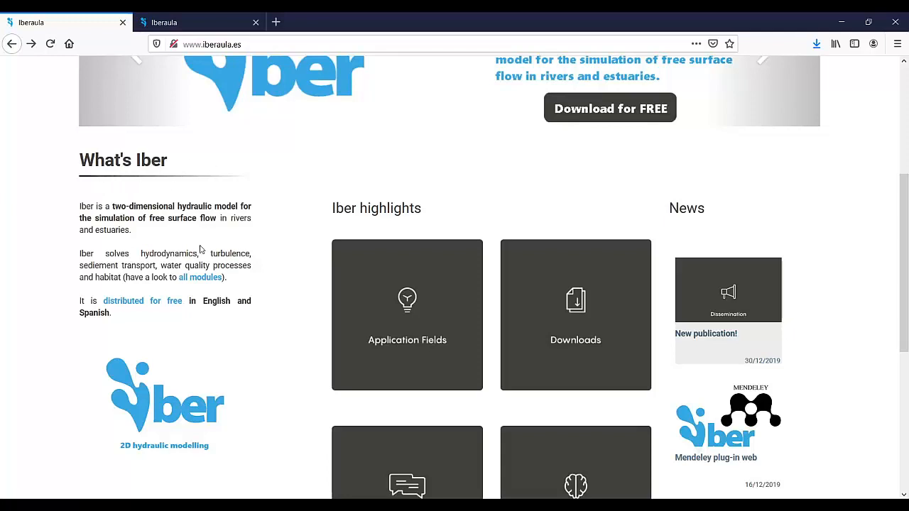
click(182, 21)
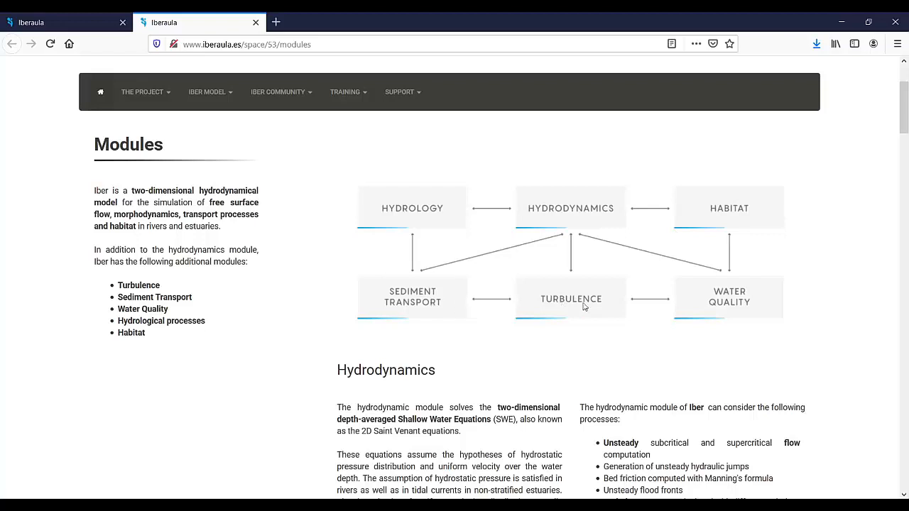
drag(118, 285, 146, 333)
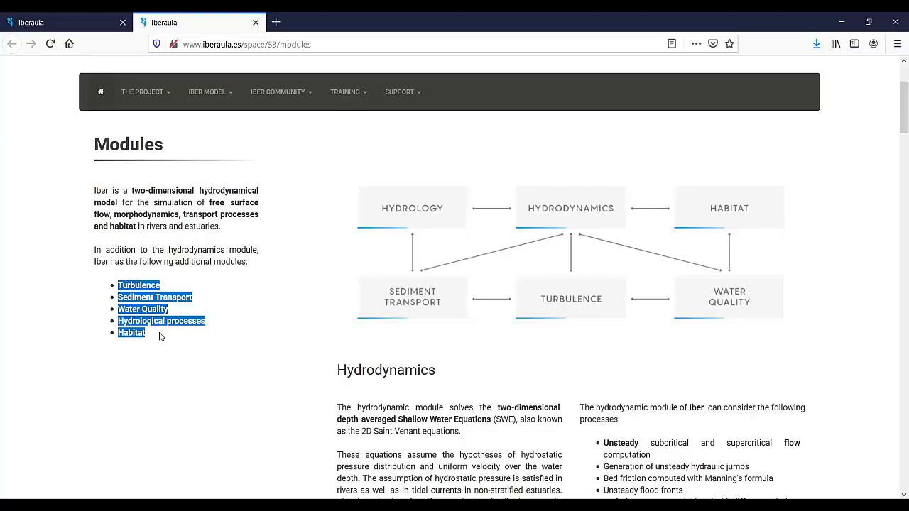
click(162, 338)
scroll(567, 304, down, 1)
scroll(567, 304, down, 4)
scroll(567, 304, up, 7)
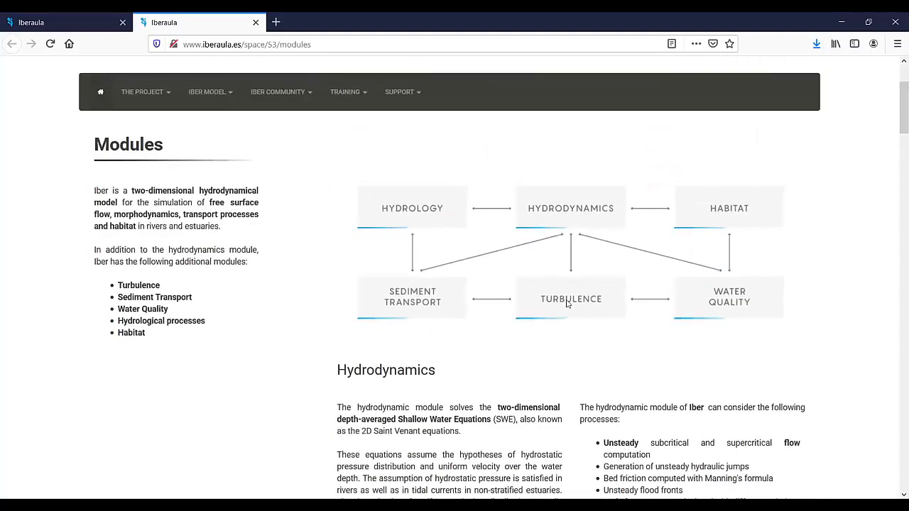
scroll(568, 303, down, 4)
scroll(567, 302, up, 4)
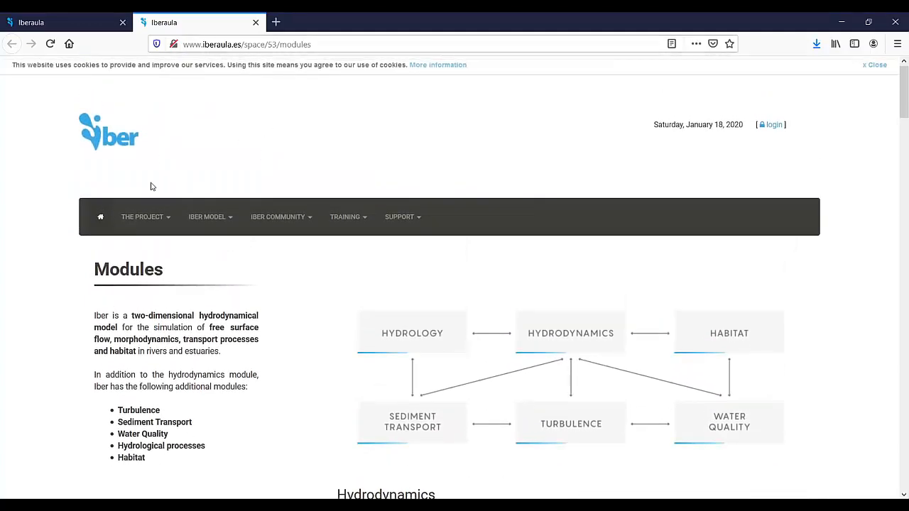
Look through the Iber homepage from its highlights and news down to the footer and back up to the banner.
click(57, 16)
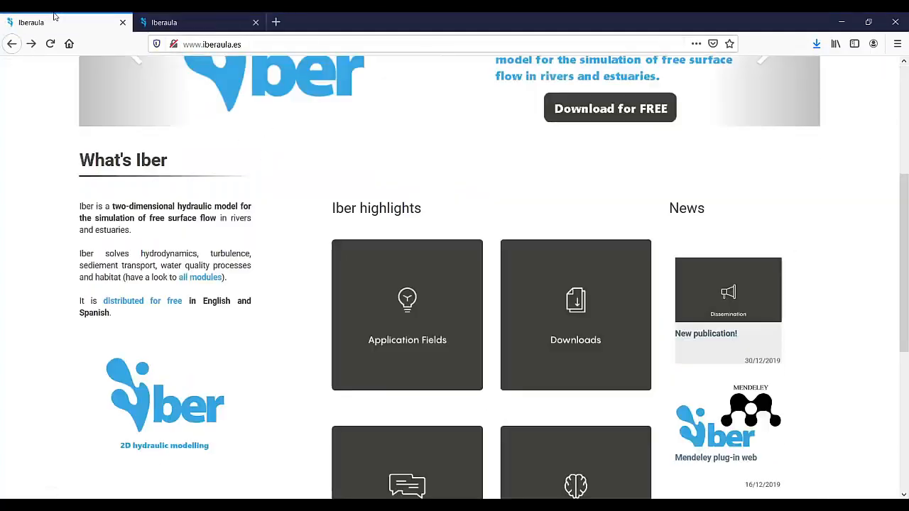
scroll(724, 303, down, 4)
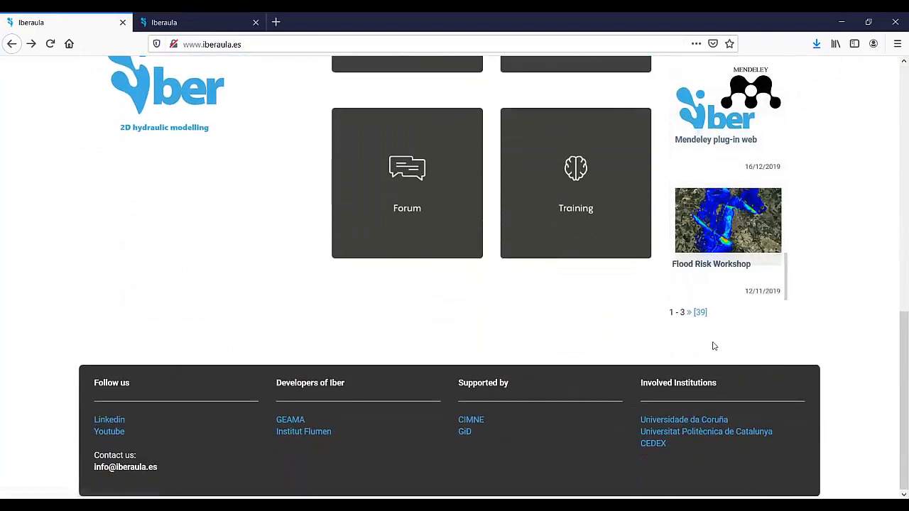
scroll(285, 267, up, 6)
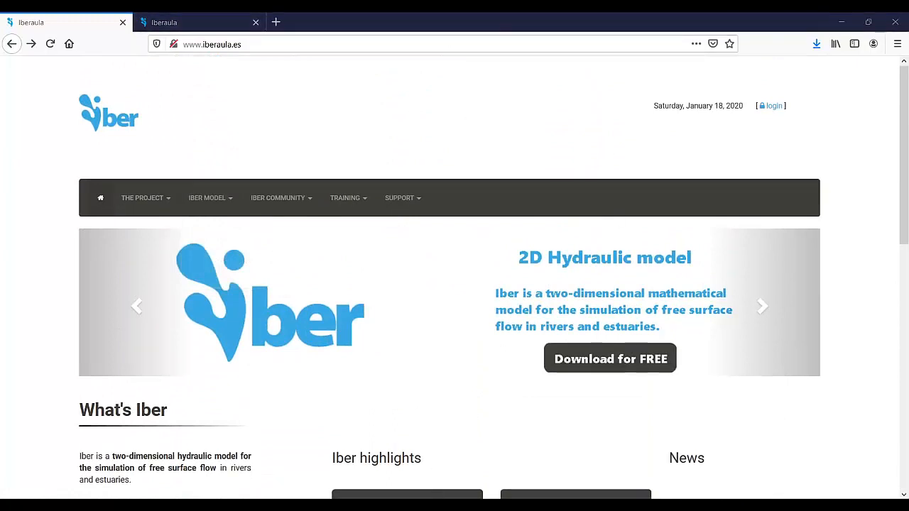
Launch the Iber program.
text(iber)
key(Return)
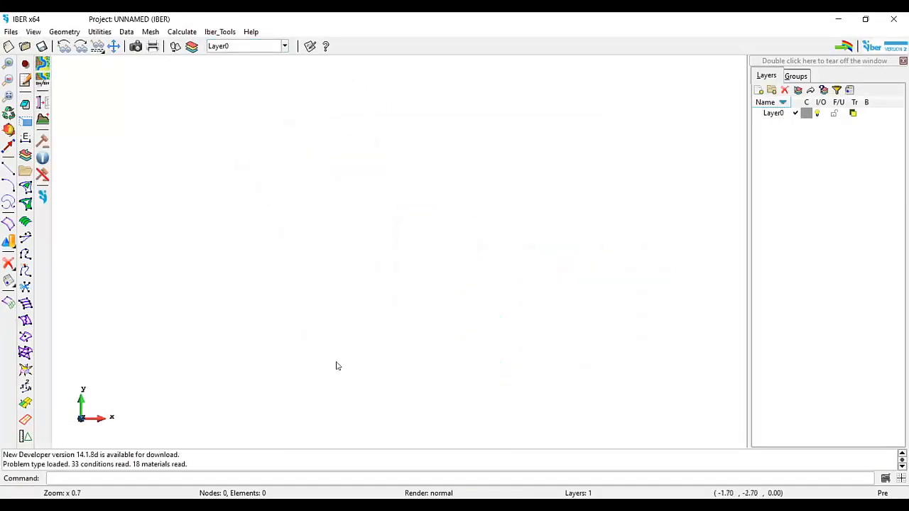
Switch to the river flood inundation guide in Adobe Acrobat and examine the Data Requirements section.
key(alt+Tab)
drag(195, 212, 348, 212)
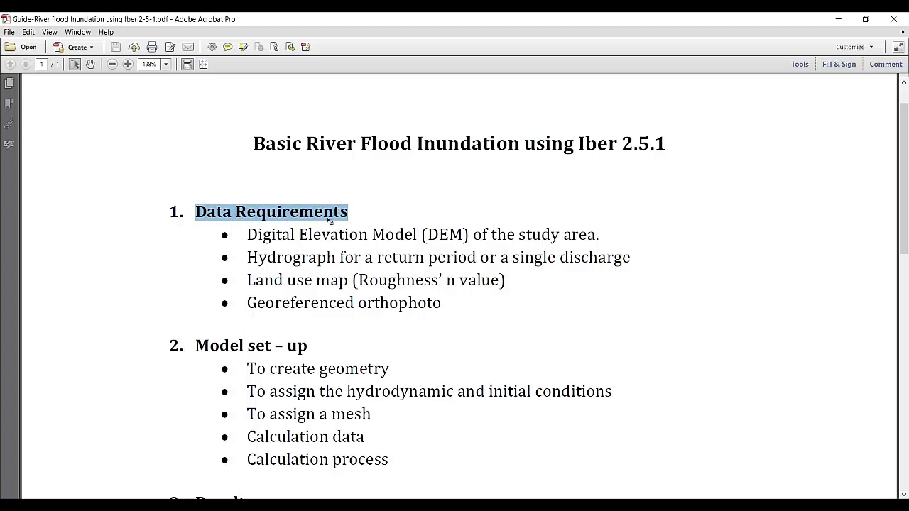
click(251, 214)
key(Right)
key(Right)
key(Right)
key(Right)
key(Right)
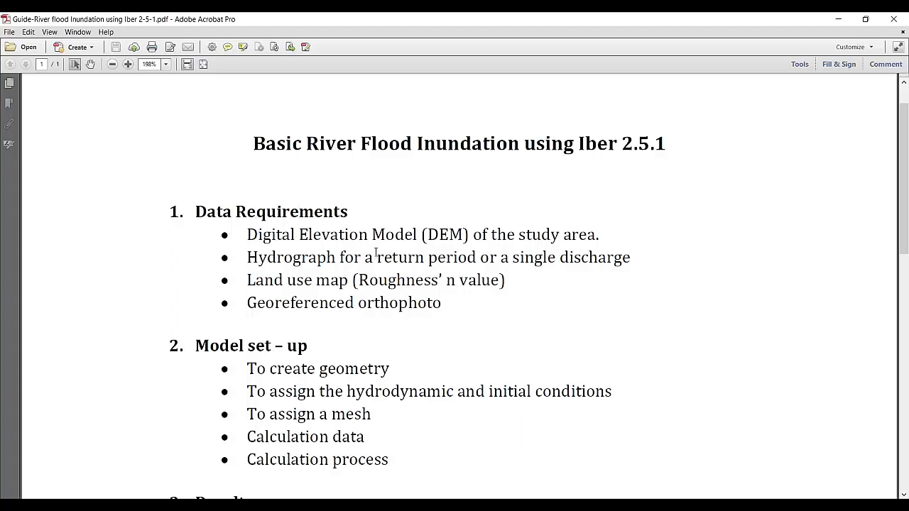
Review the required inputs one by one, marking the Digital Elevation Model, land use map and georeferenced orthophoto items.
click(309, 237)
drag(595, 235, 294, 245)
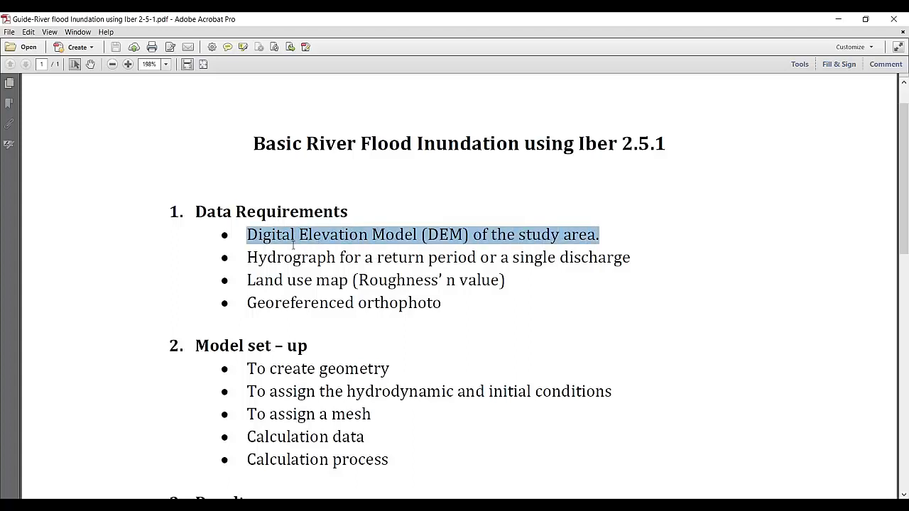
click(438, 235)
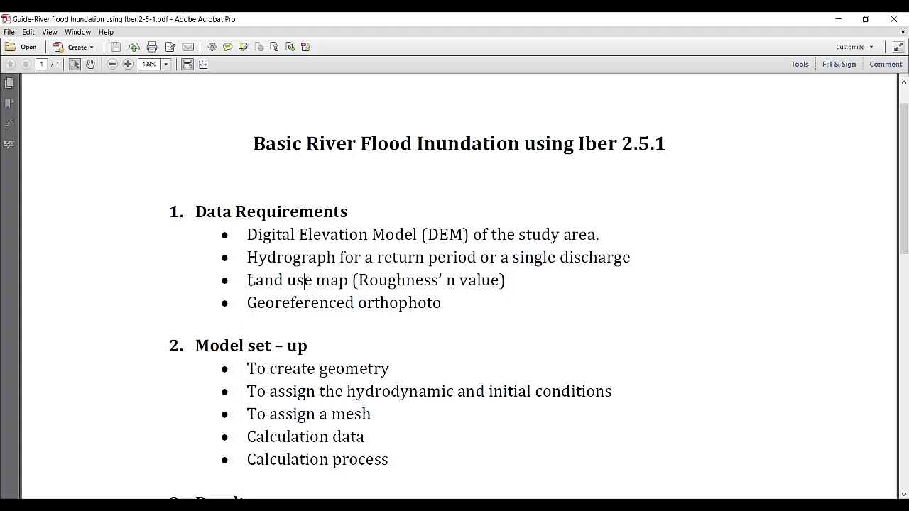
drag(249, 281, 508, 282)
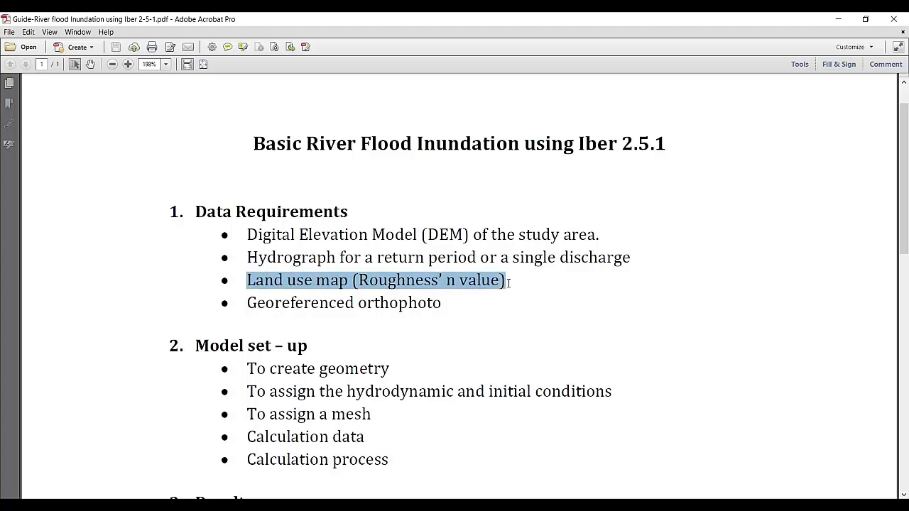
click(355, 285)
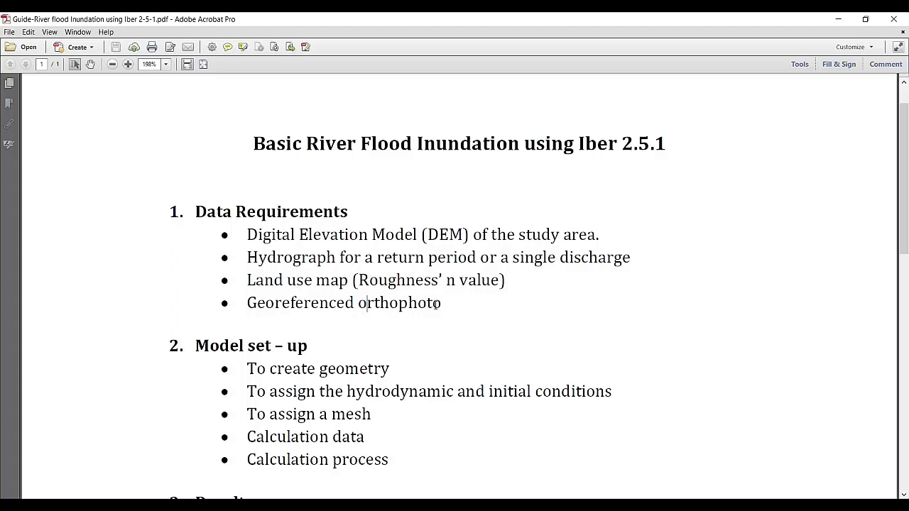
drag(455, 305, 310, 304)
drag(441, 303, 246, 304)
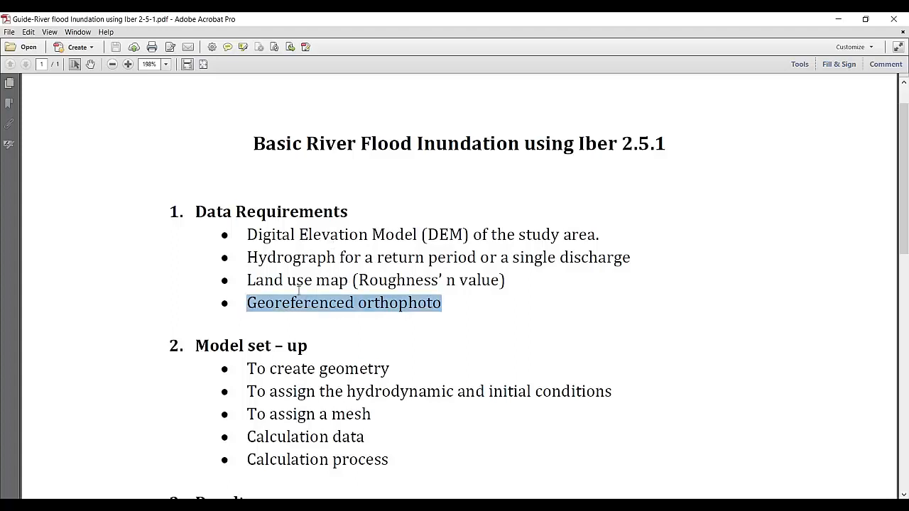
Read the guide's Model set-up and Results sections through to the references.
scroll(334, 310, down, 3)
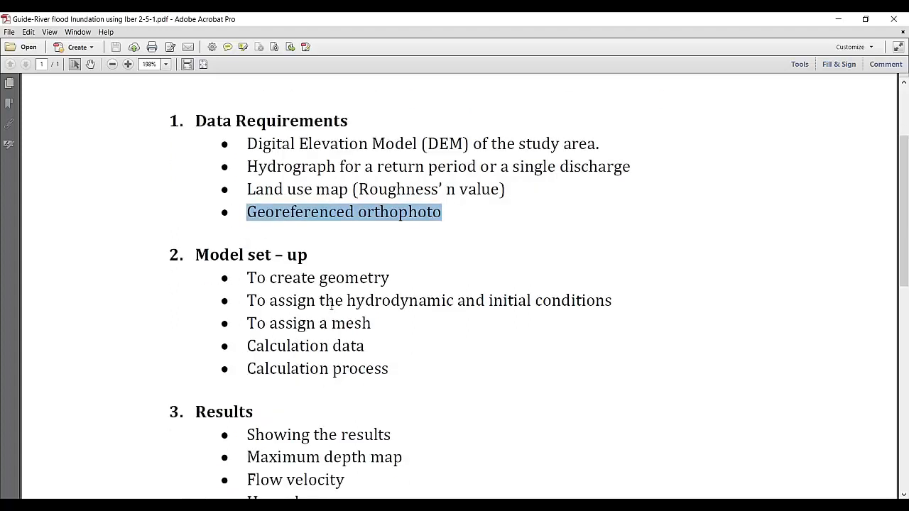
scroll(331, 305, down, 1)
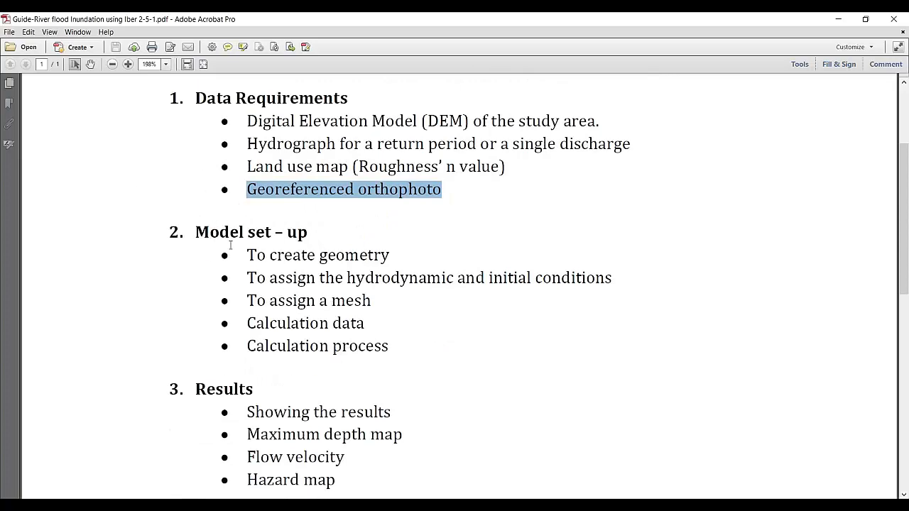
scroll(251, 366, down, 3)
scroll(248, 321, down, 3)
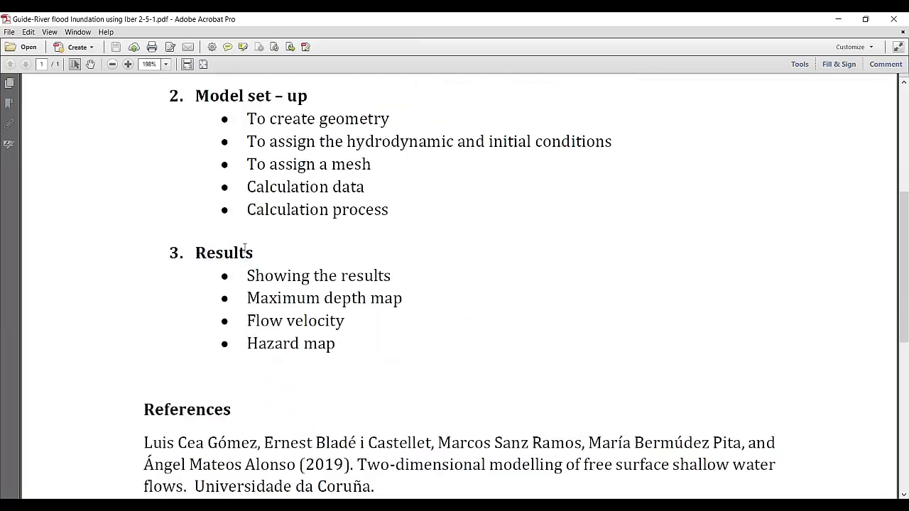
drag(253, 254, 172, 255)
scroll(237, 267, down, 8)
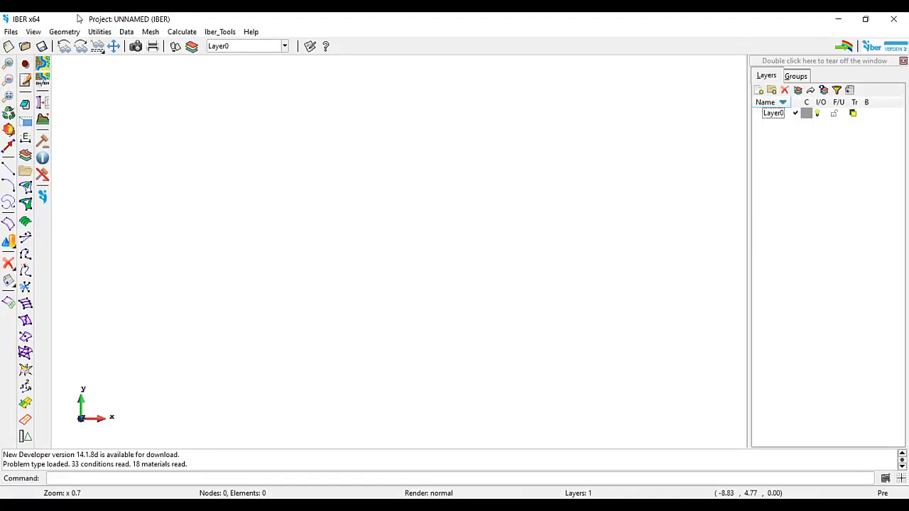
In Iber, save the project as Chicamocha_model in the 2_Chicamocha_model folder inside 4_Chicamocha.
click(11, 32)
click(100, 20)
click(11, 32)
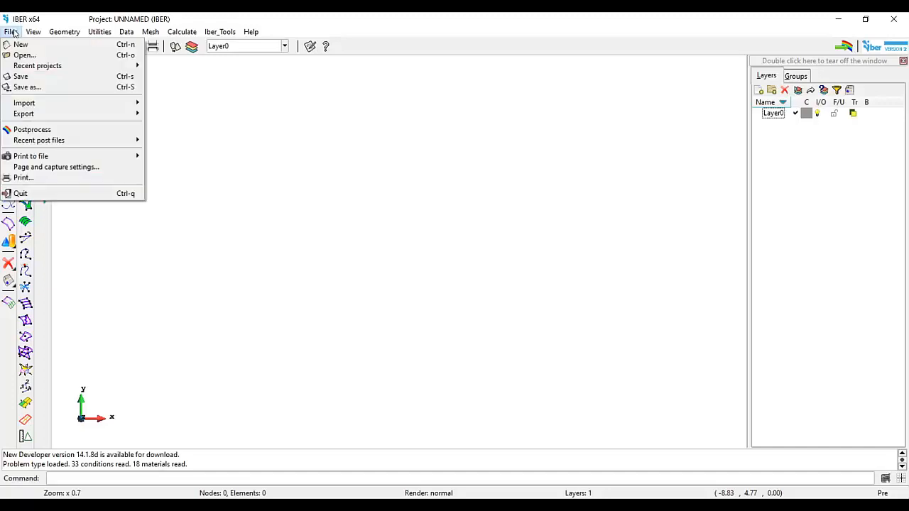
click(31, 80)
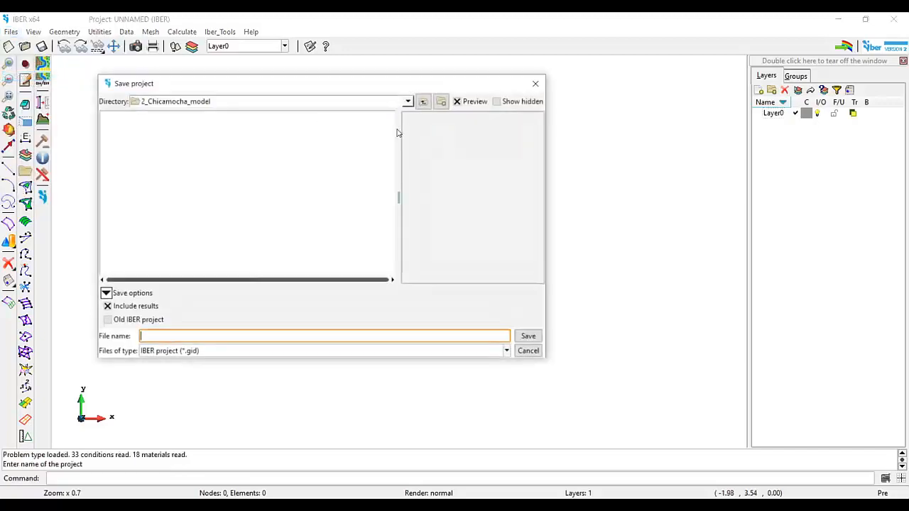
click(297, 103)
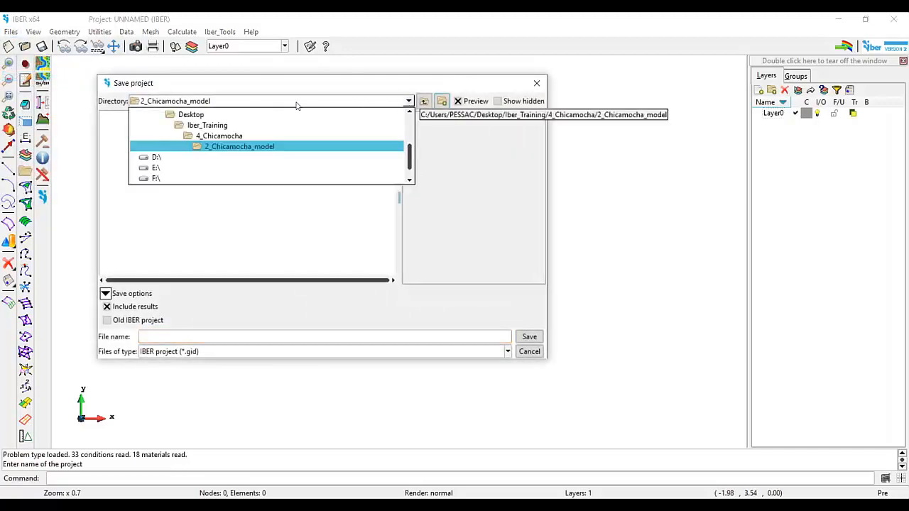
click(192, 135)
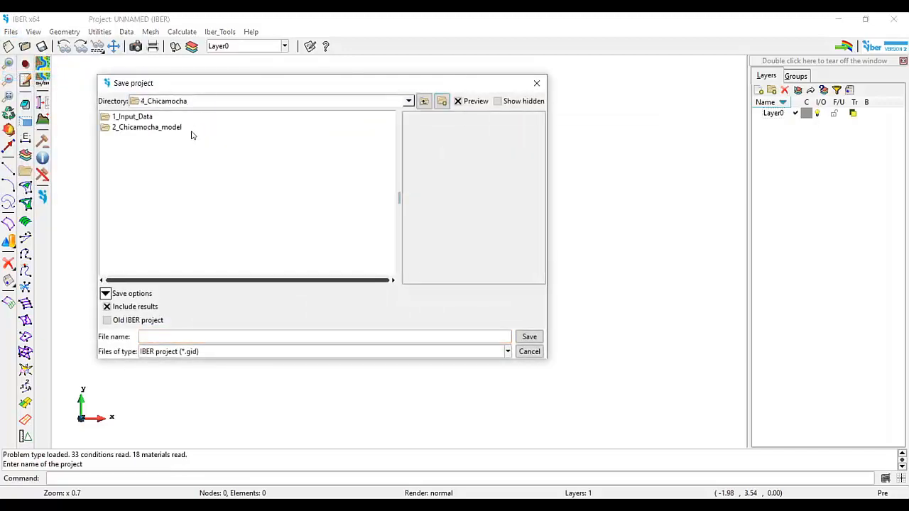
double_click(156, 129)
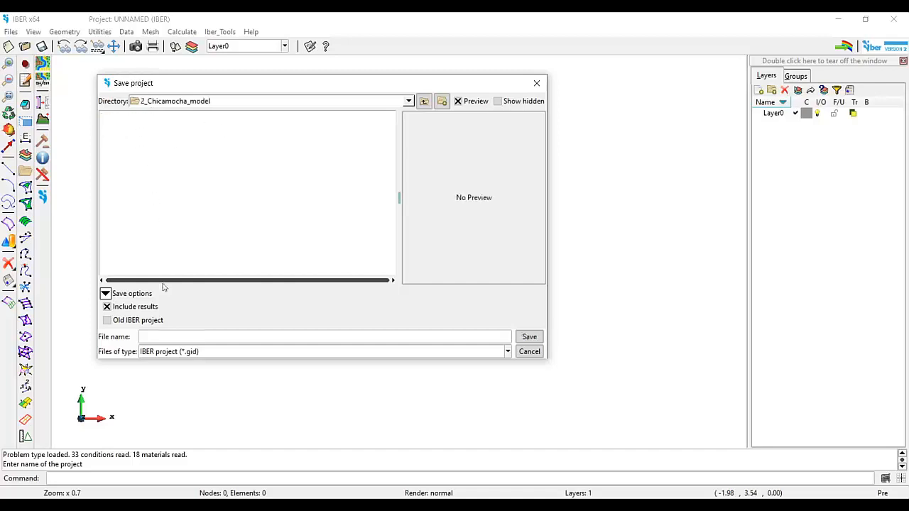
click(185, 330)
text(Chcica)
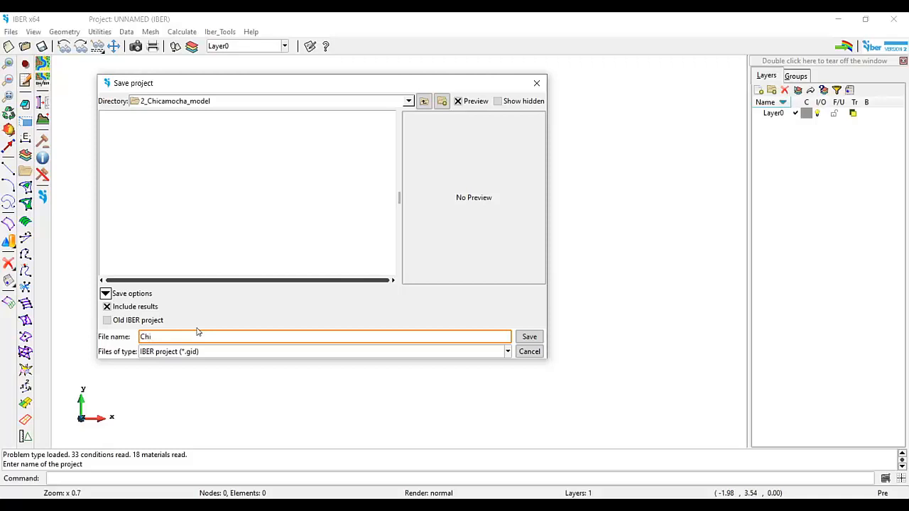
text(amocha_model)
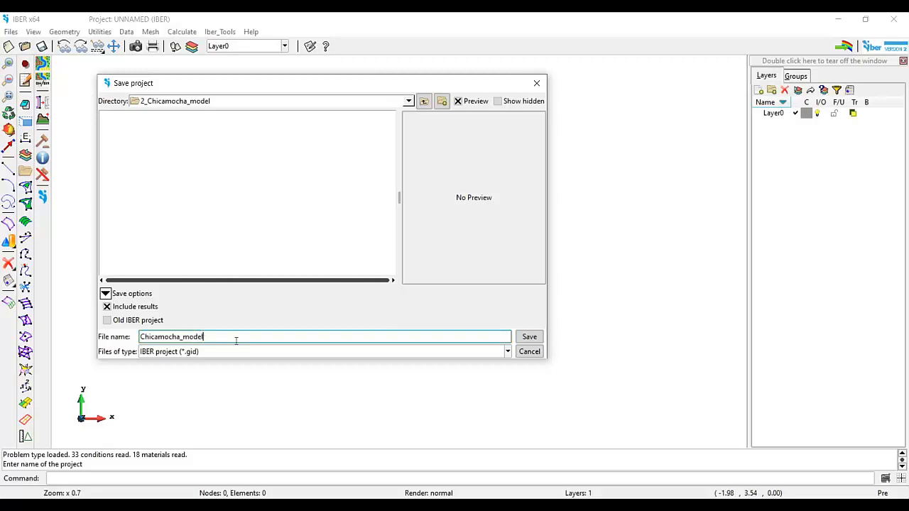
click(529, 336)
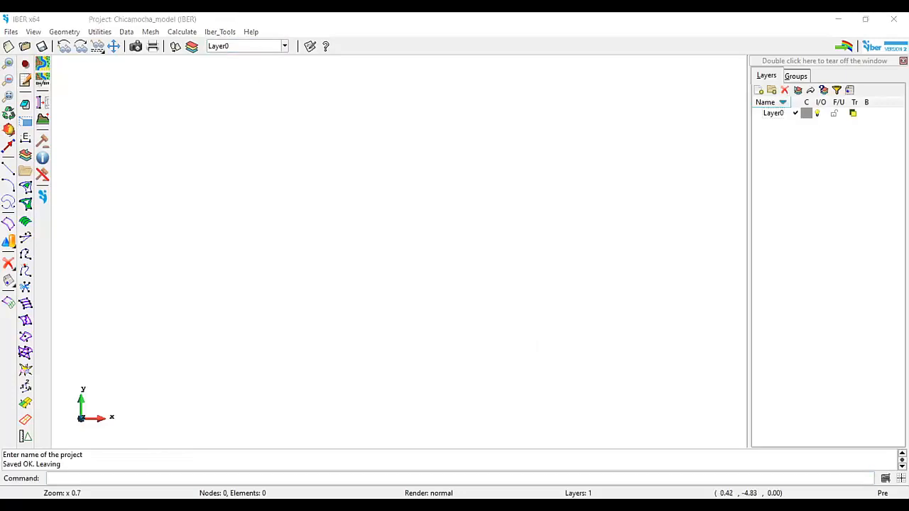
Load foto01.jpg from 4_Chicamocha's 1_Input_Data folder as a real-size background image.
click(174, 20)
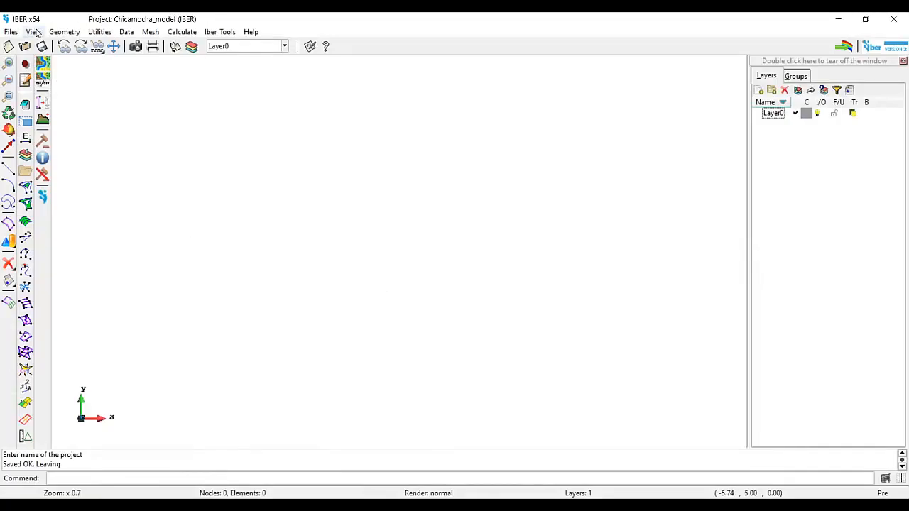
click(34, 32)
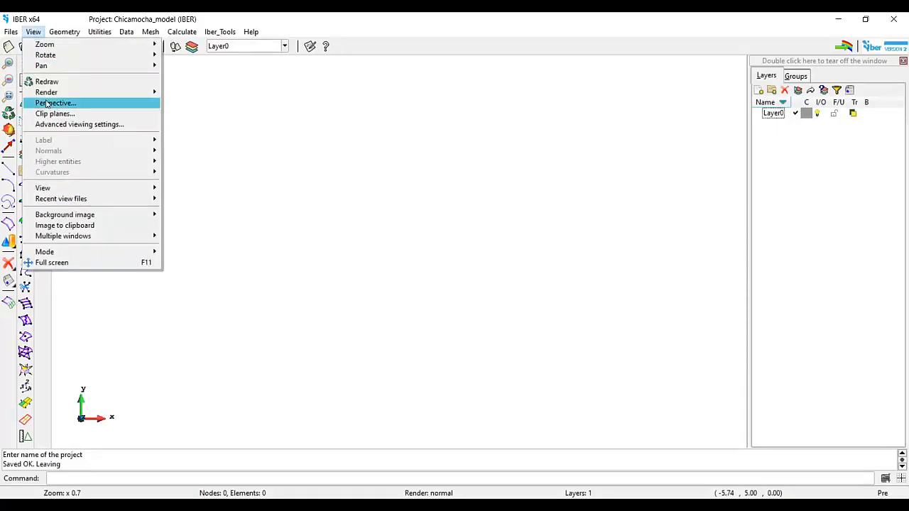
mouse_move(76, 217)
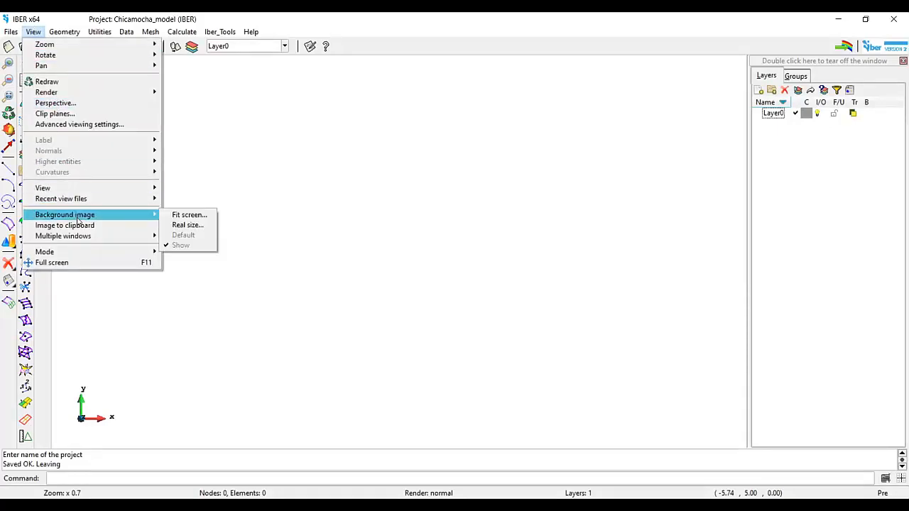
click(190, 228)
drag(312, 90, 330, 88)
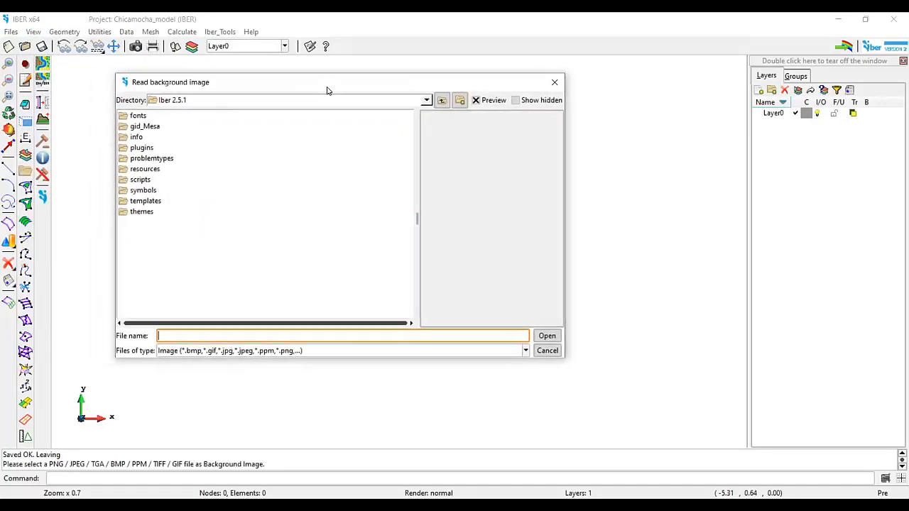
click(426, 100)
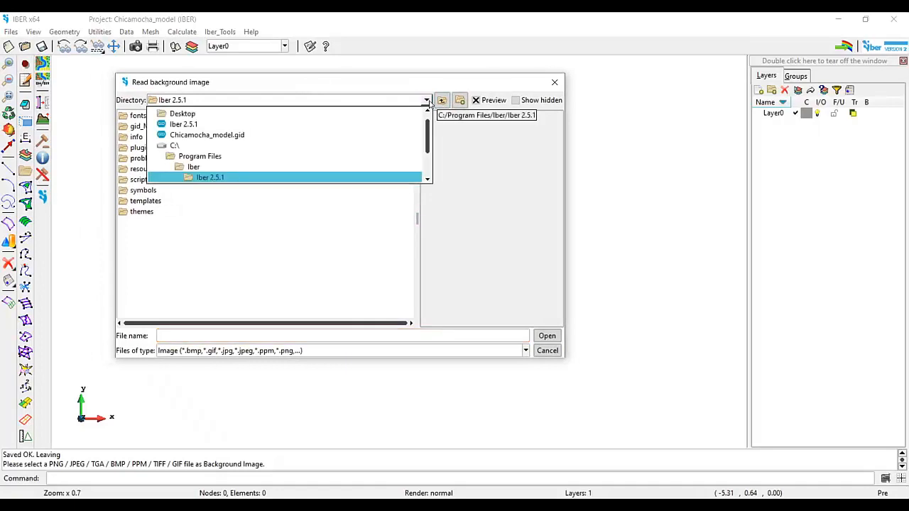
click(186, 114)
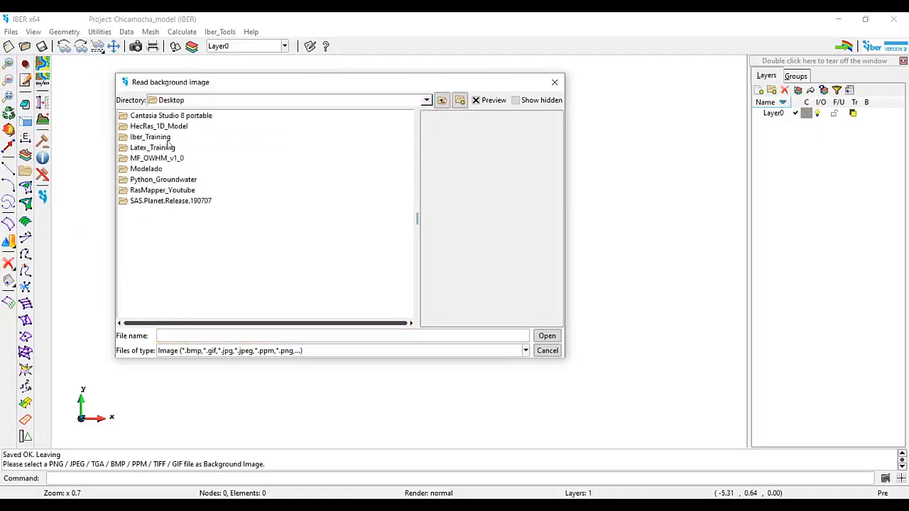
double_click(152, 137)
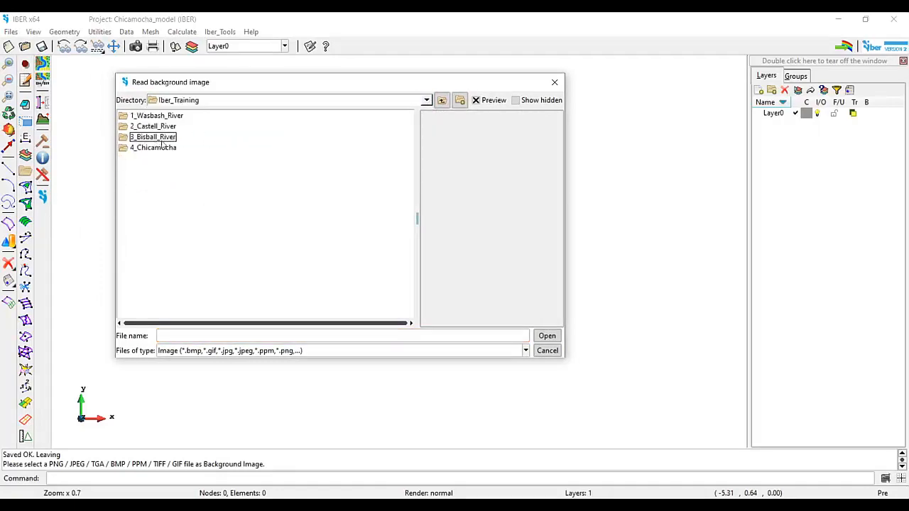
double_click(149, 147)
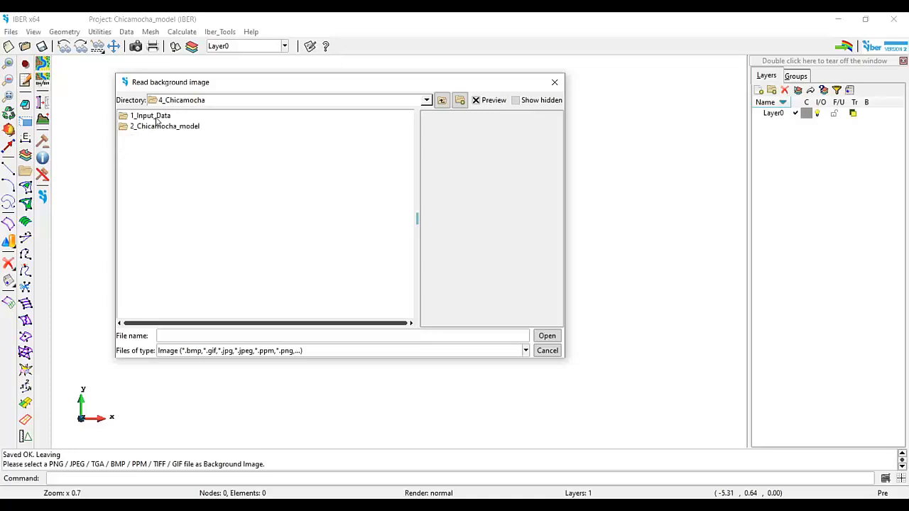
double_click(156, 116)
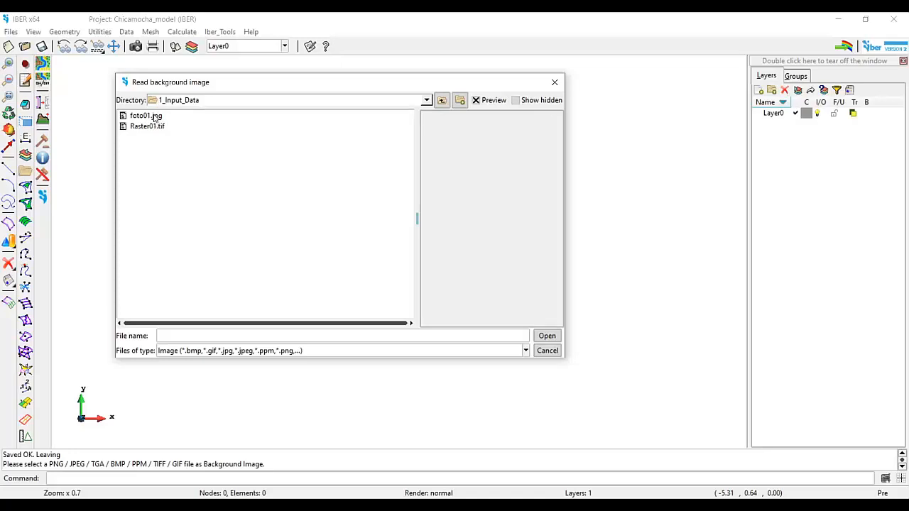
click(155, 115)
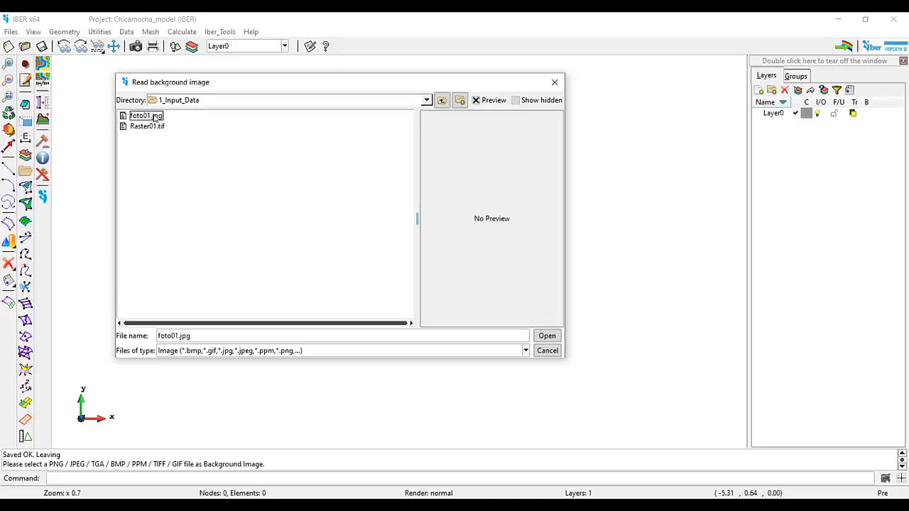
click(545, 337)
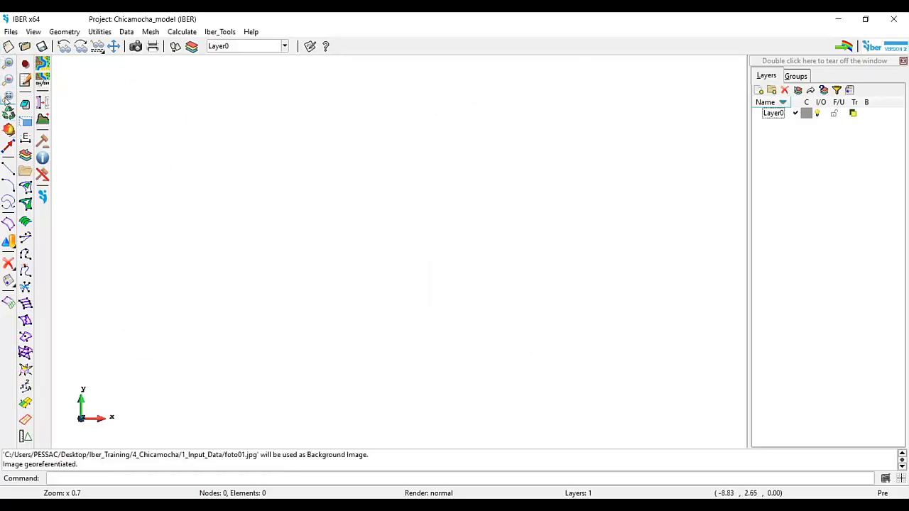
Frame the background orthophoto to inspect it, and check the Data Requirements section of the PDF guide in Adobe Acrobat.
click(219, 97)
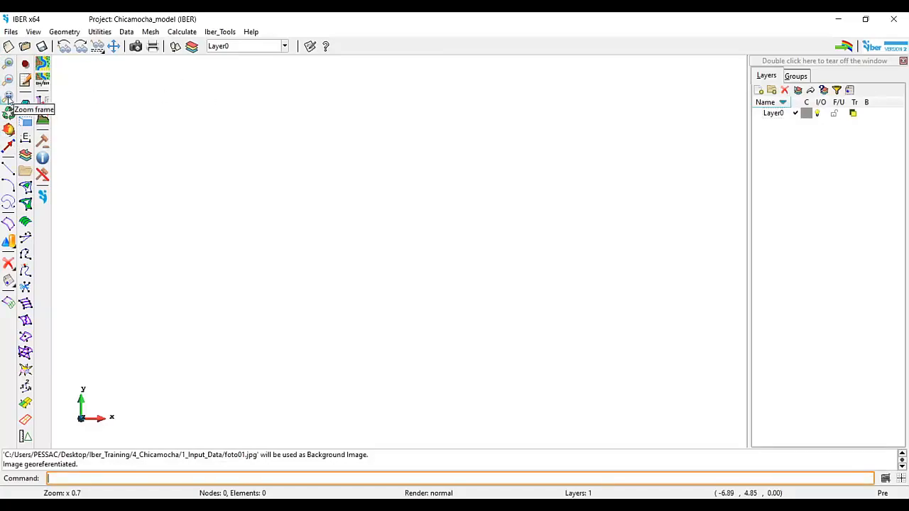
click(9, 99)
scroll(487, 309, up, 5)
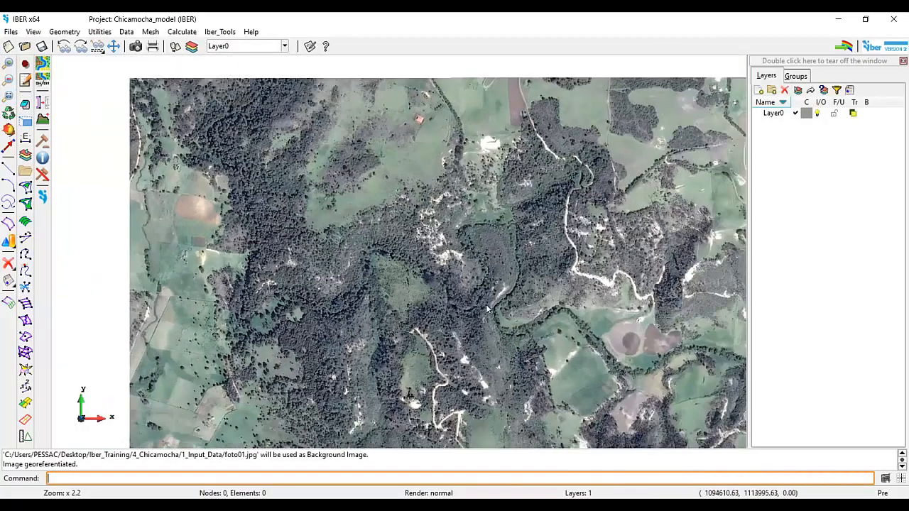
scroll(487, 310, up, 1)
scroll(284, 180, down, 3)
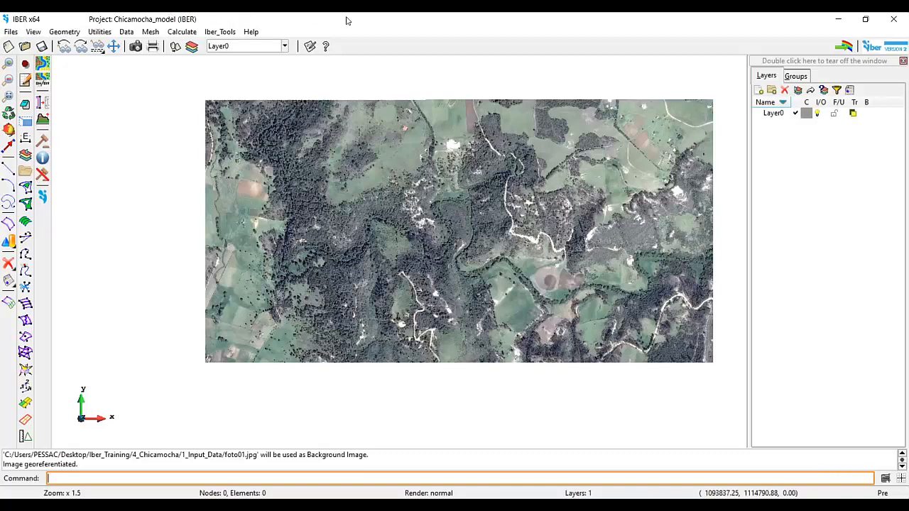
click(409, 504)
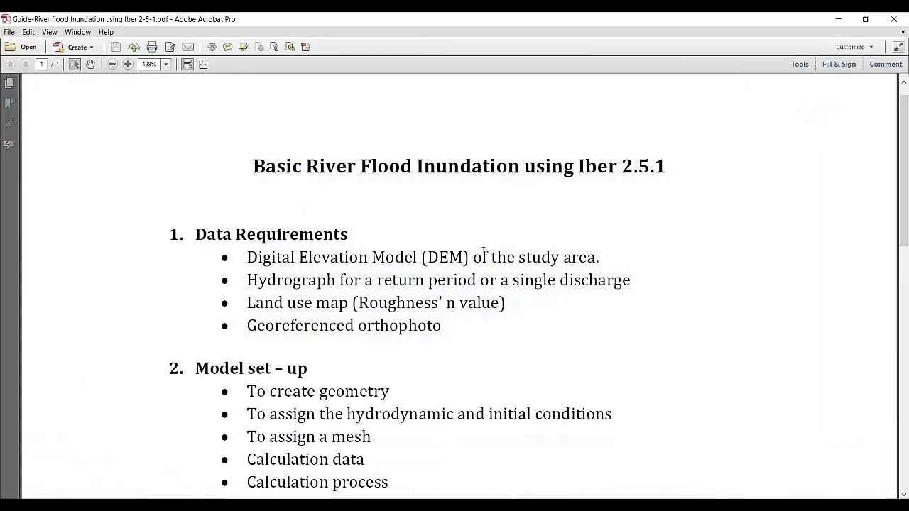
click(838, 19)
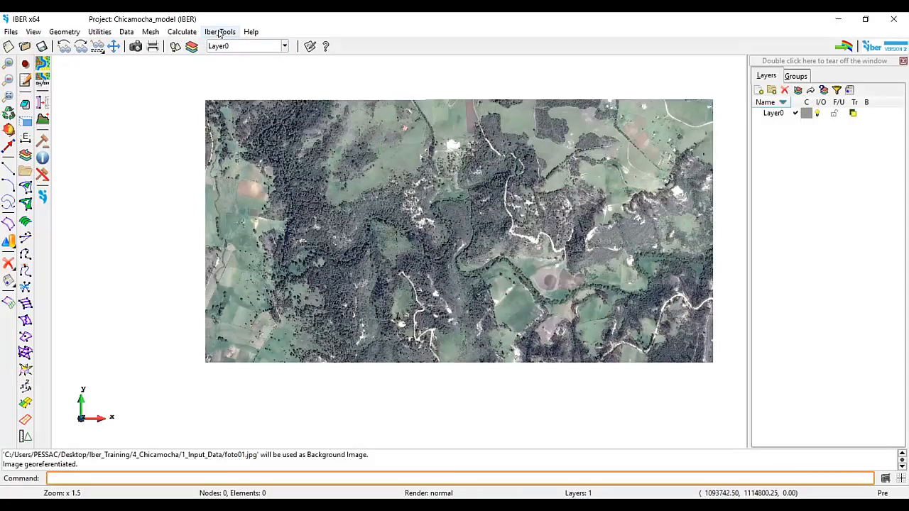
In Iber, start creating an RTIN with dem_chicamocha.txt as the original DTM file, imported as a mesh.
click(219, 32)
mouse_move(224, 57)
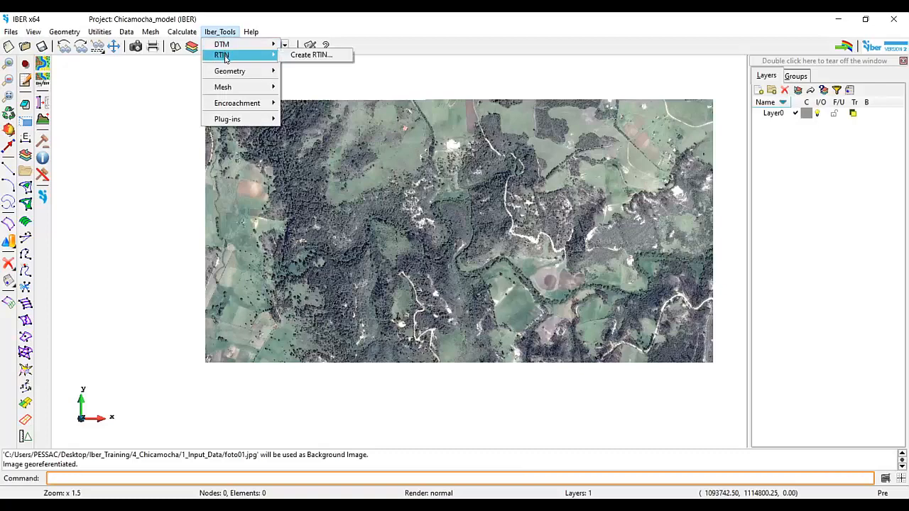
click(309, 55)
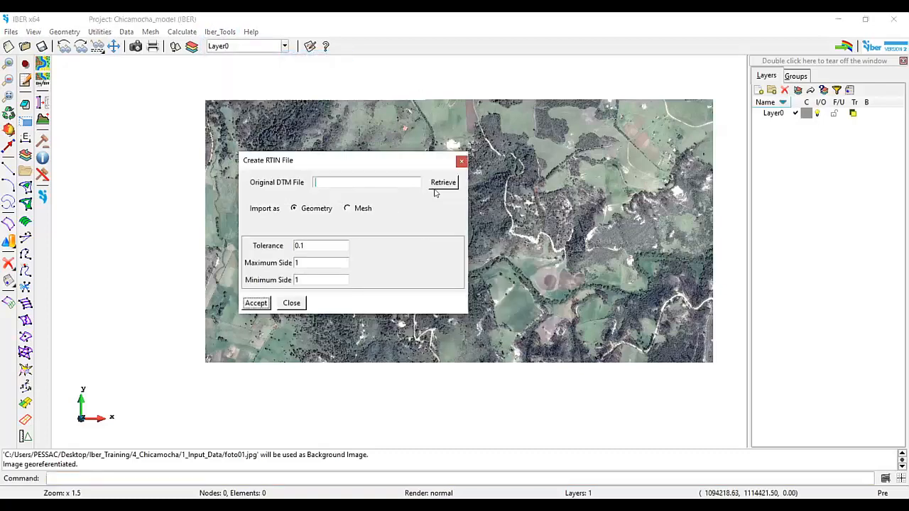
click(442, 183)
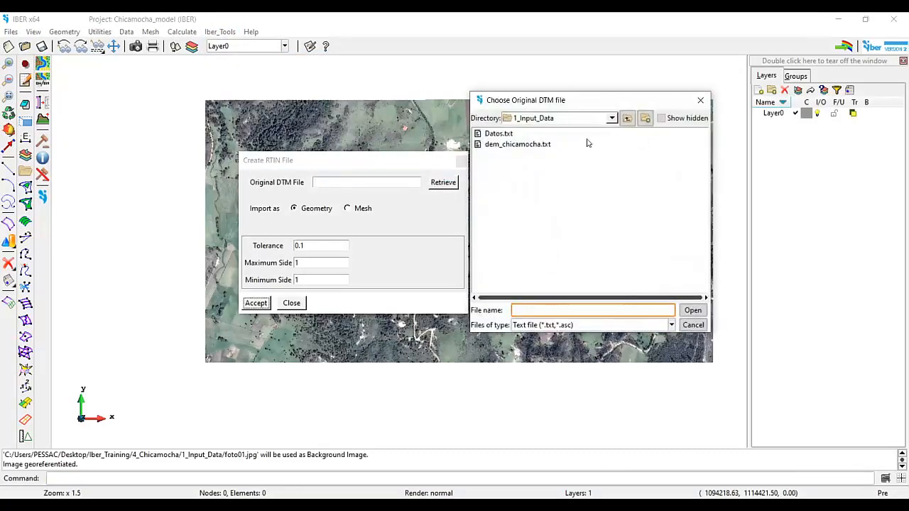
drag(568, 105, 515, 119)
key(Tab)
key(Down)
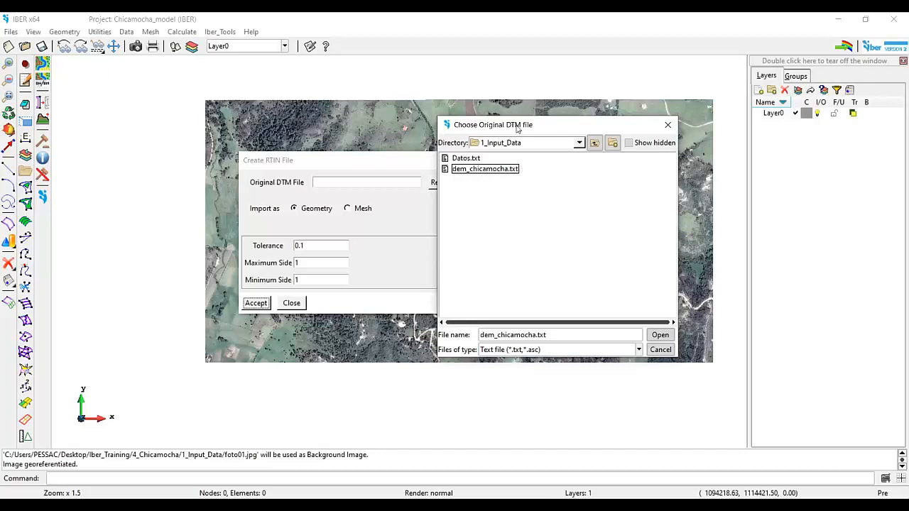
drag(517, 128, 573, 96)
key(F2)
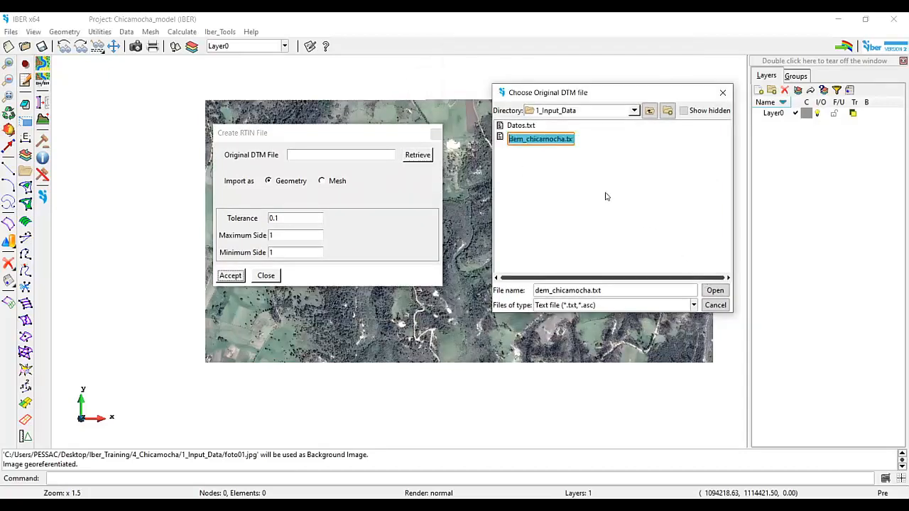
click(626, 204)
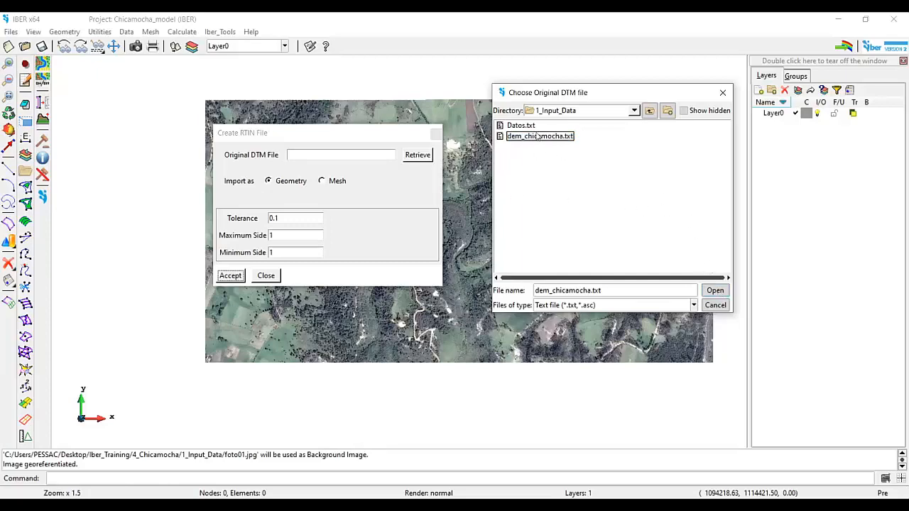
click(714, 290)
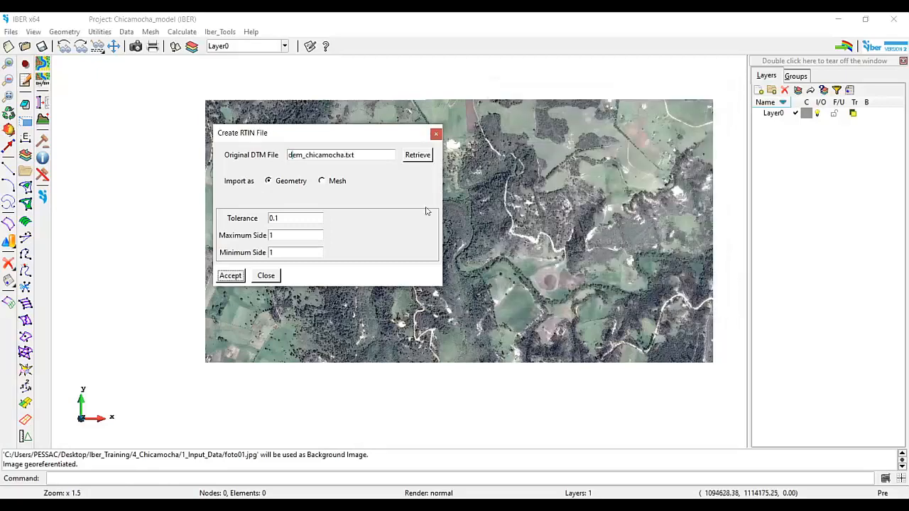
drag(328, 142, 363, 141)
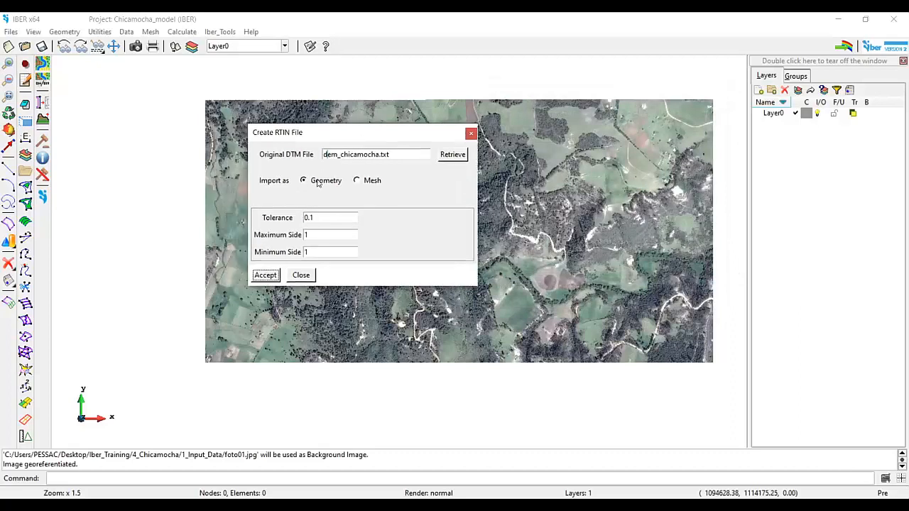
click(357, 181)
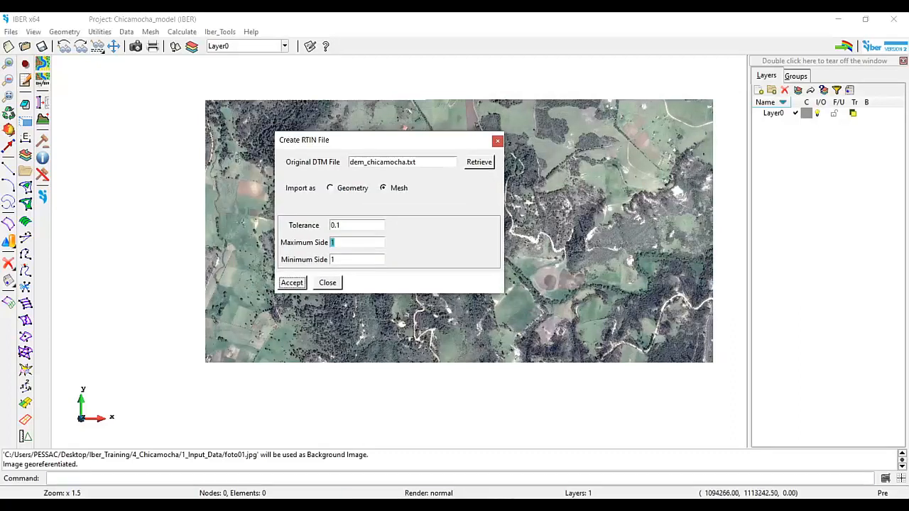
Switch to File Explorer and examine the contents of the 1_Input_Data folder inside 4_Chicamocha.
click(277, 505)
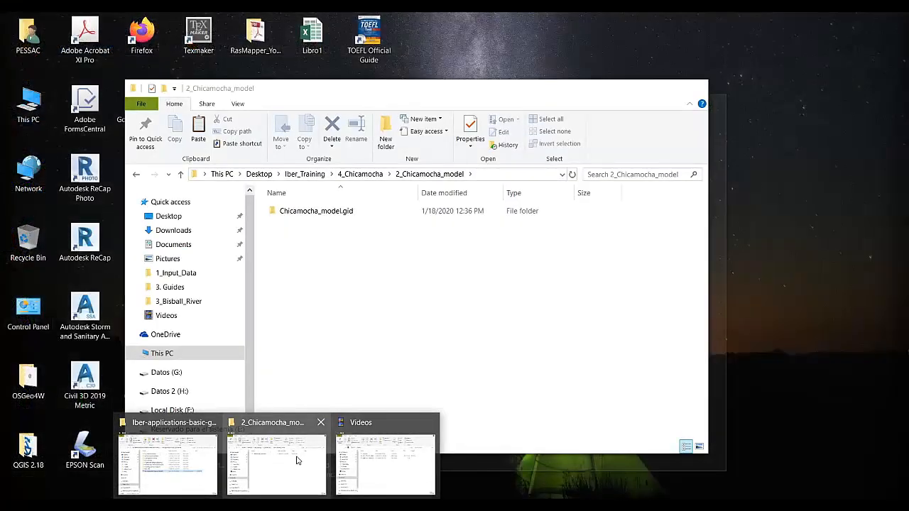
click(301, 461)
click(362, 174)
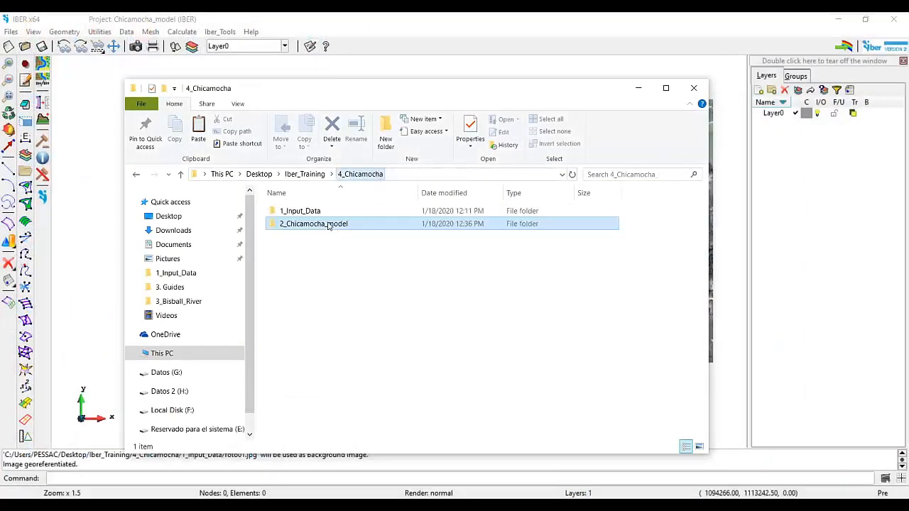
click(310, 191)
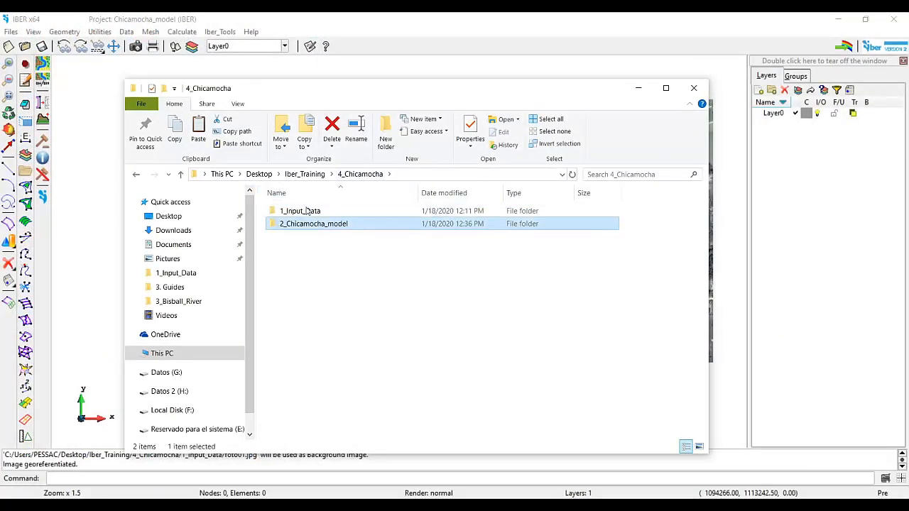
double_click(301, 211)
double_click(289, 211)
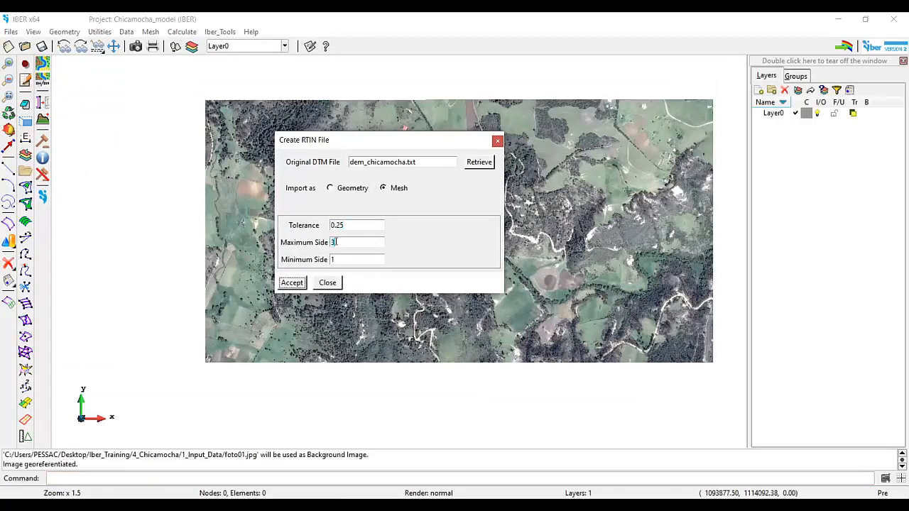
In Iber, create and import the RTIN mesh with a tolerance of 0.25 and a larger maximum side.
click(512, 458)
click(293, 283)
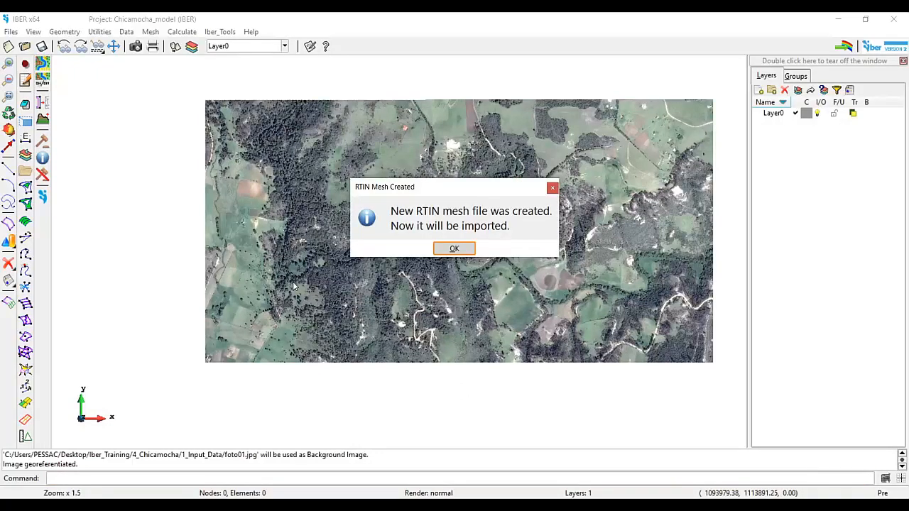
click(454, 248)
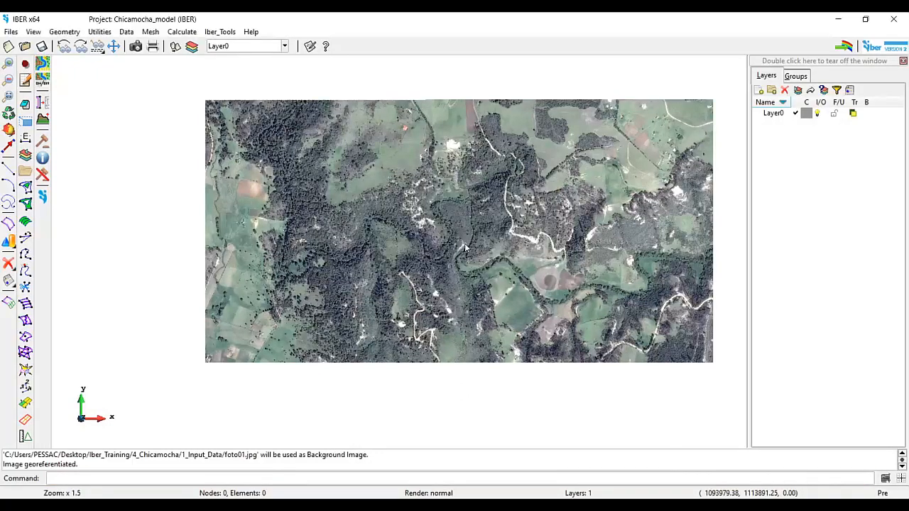
click(452, 248)
Render the imported terrain mesh in smooth mode and rotate it into a 3D perspective.
scroll(382, 249, up, 6)
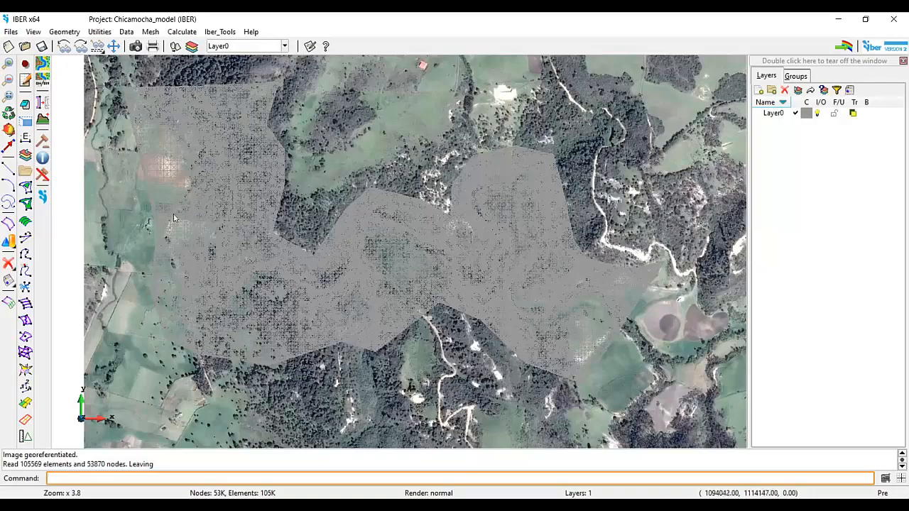
key(alt+g)
click(430, 493)
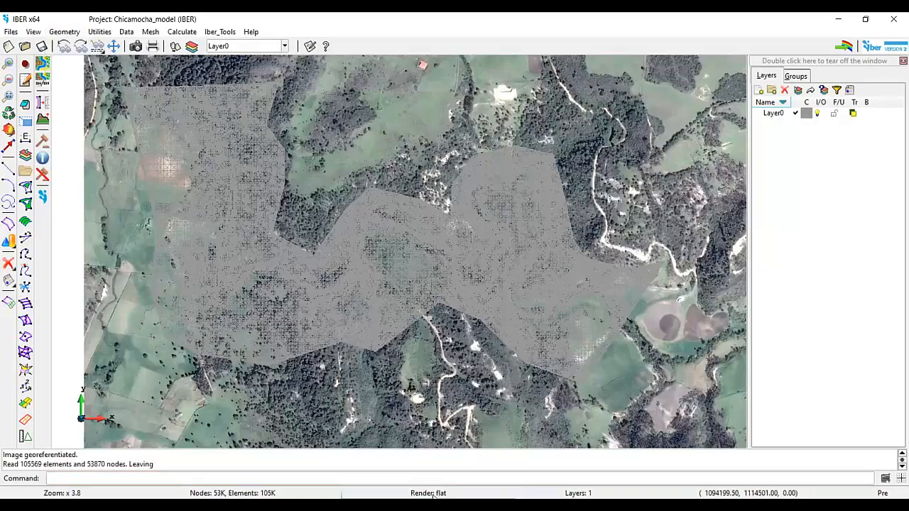
click(431, 493)
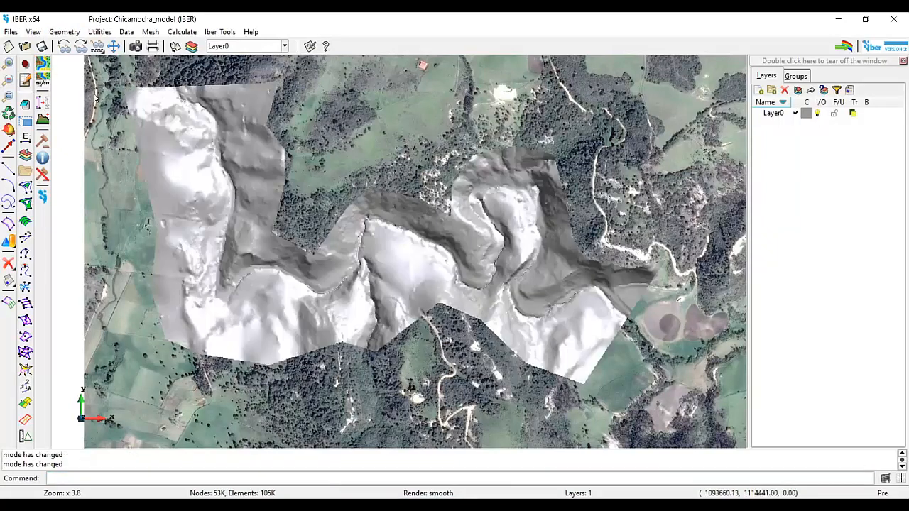
click(9, 113)
drag(234, 186, 257, 158)
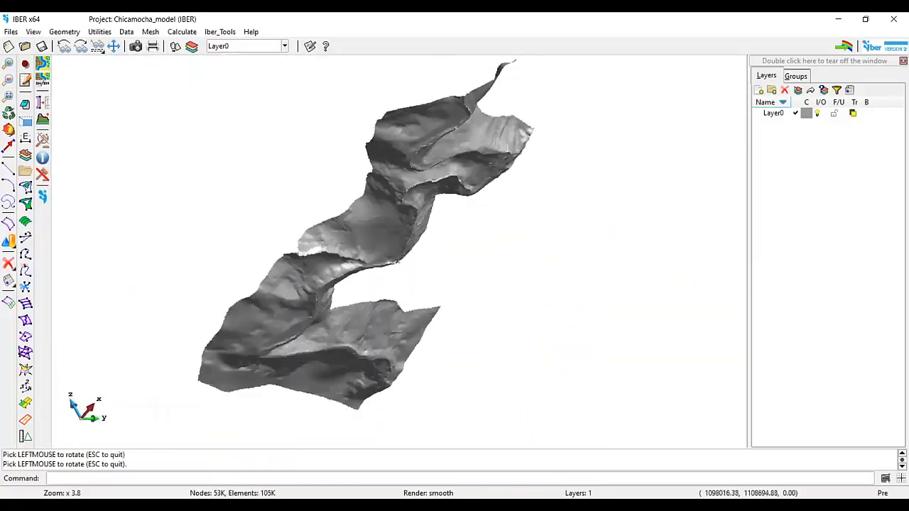
Return the terrain to the original XY plane view and hide the background orthophoto.
right_click(174, 126)
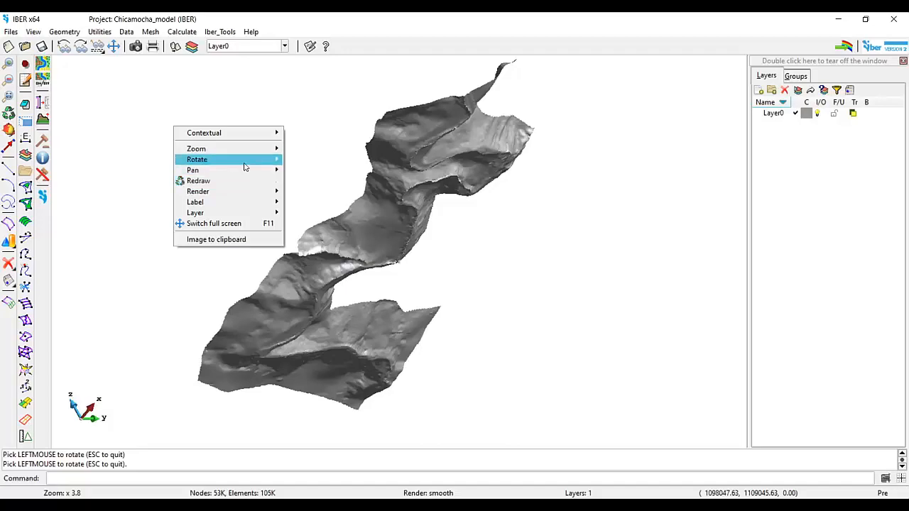
mouse_move(212, 161)
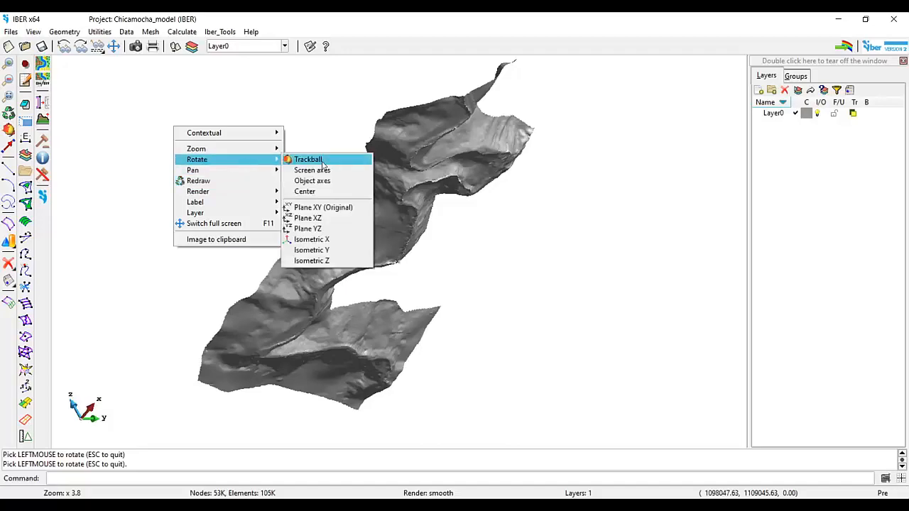
click(321, 208)
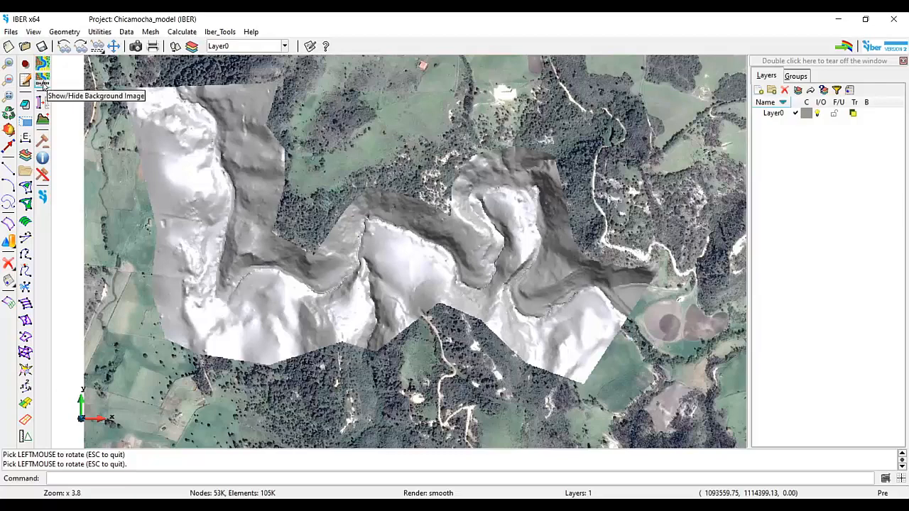
click(43, 85)
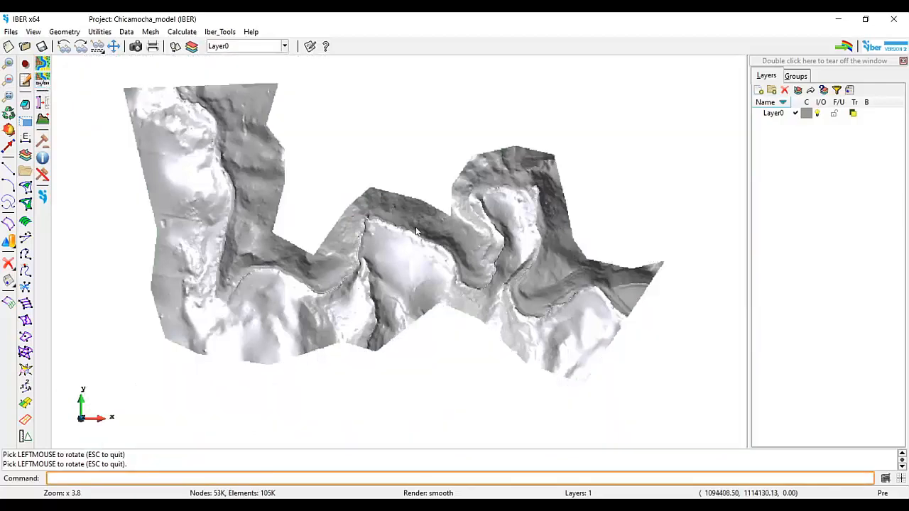
scroll(579, 275, up, 4)
scroll(588, 270, down, 2)
scroll(590, 267, up, 3)
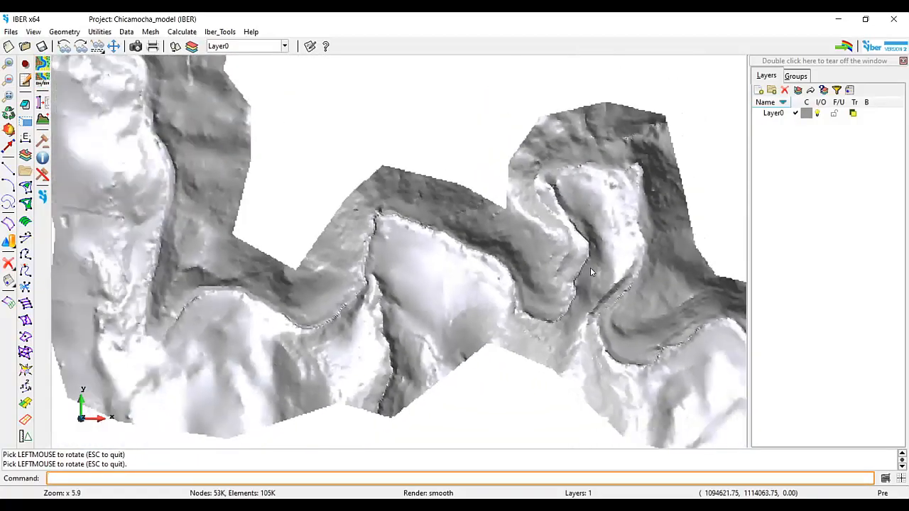
scroll(609, 261, down, 3)
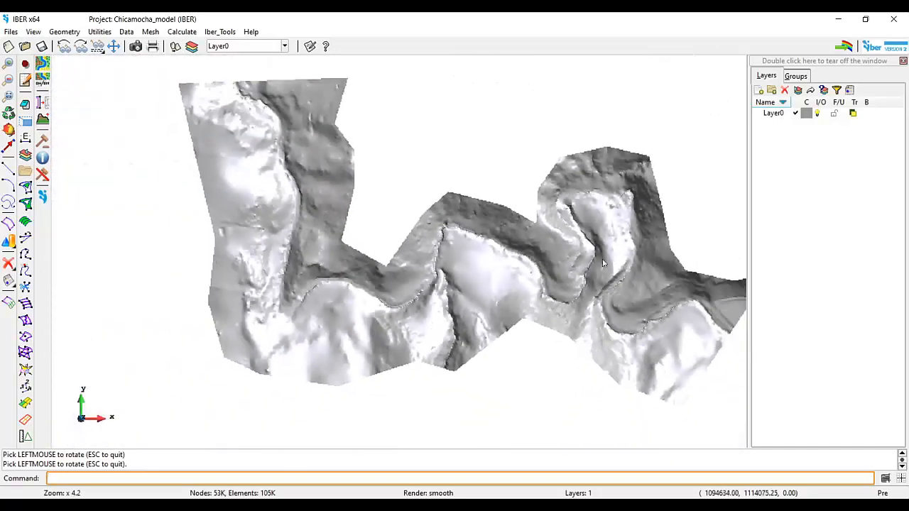
scroll(713, 327, up, 1)
scroll(713, 326, down, 2)
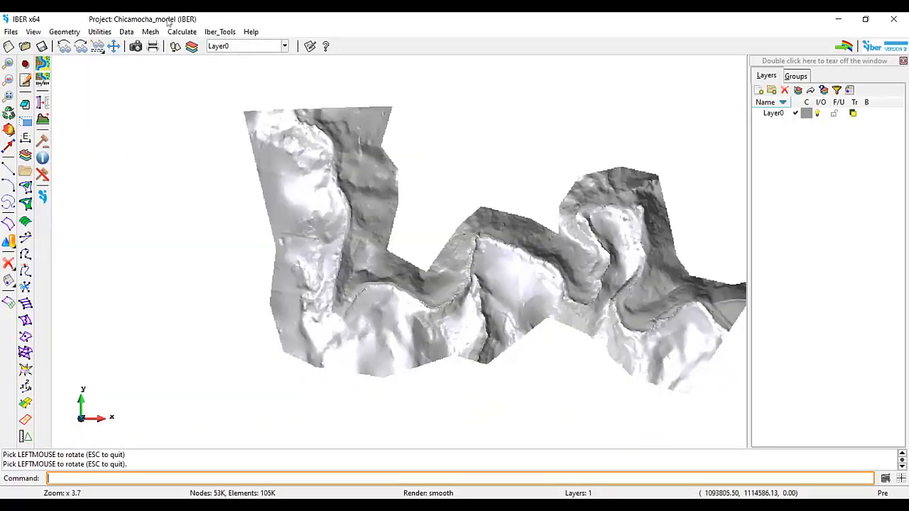
Switch to Adobe Acrobat and consult the Model set-up section of the river flood inundation guide.
click(100, 32)
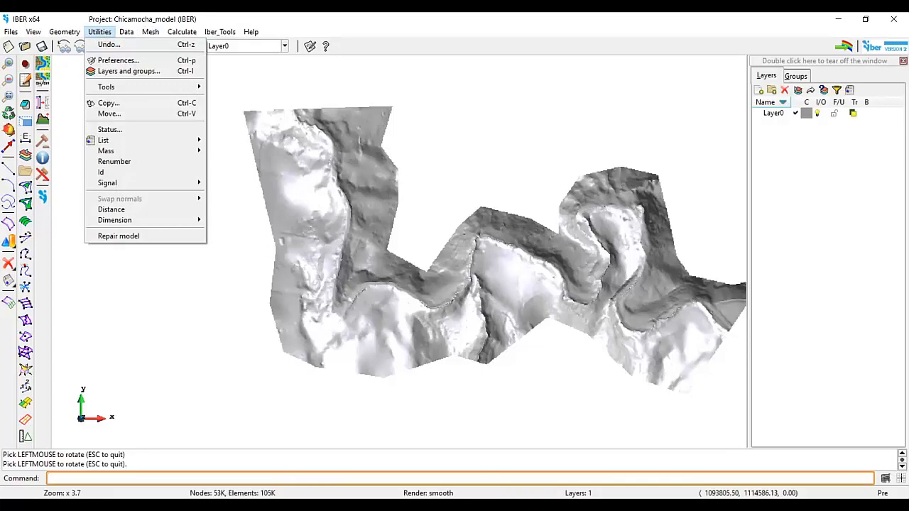
key(alt+Tab)
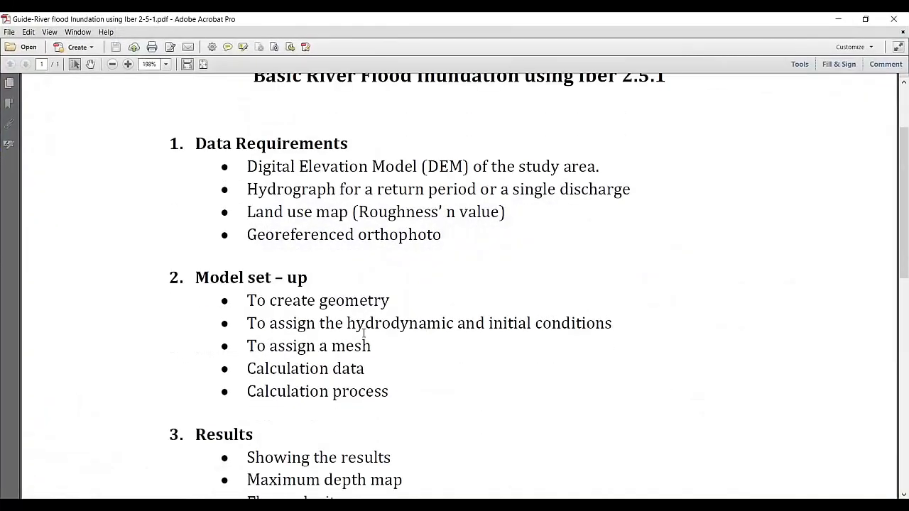
click(838, 20)
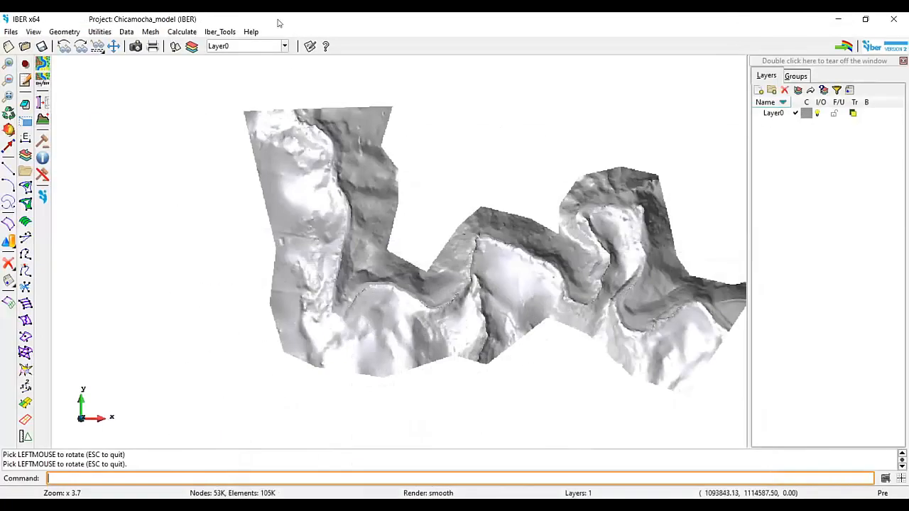
In Iber, open the hydrodynamic boundary conditions for a 2D Inlet and show the background orthophoto around the terrain's eastern end.
click(181, 31)
mouse_move(152, 33)
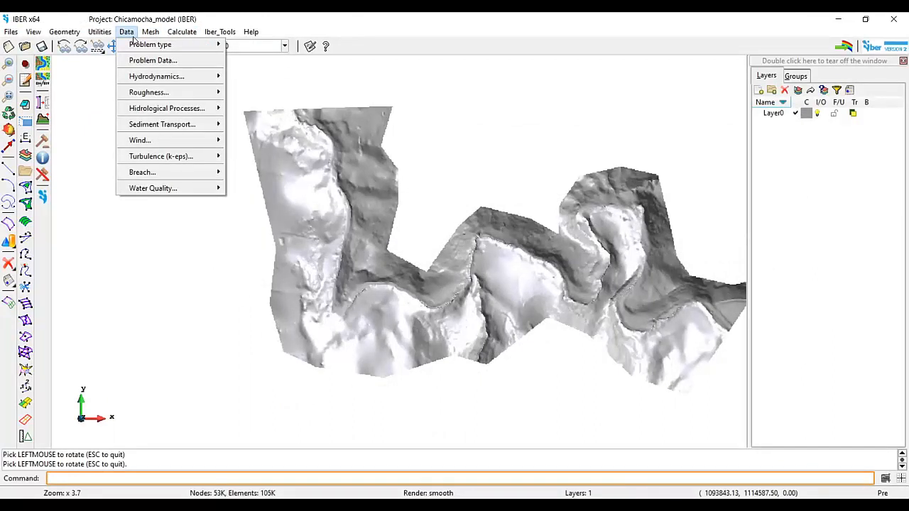
mouse_move(155, 80)
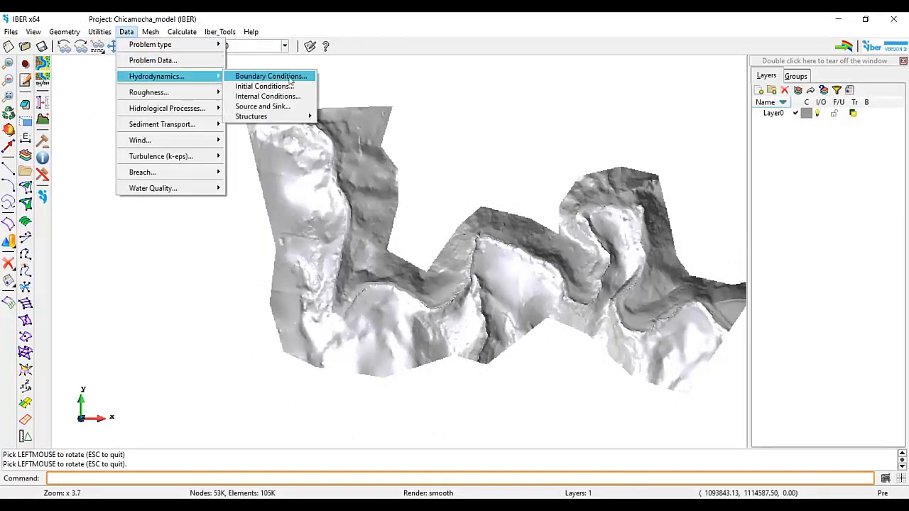
click(267, 76)
drag(248, 123, 330, 115)
scroll(609, 276, up, 3)
scroll(653, 306, down, 2)
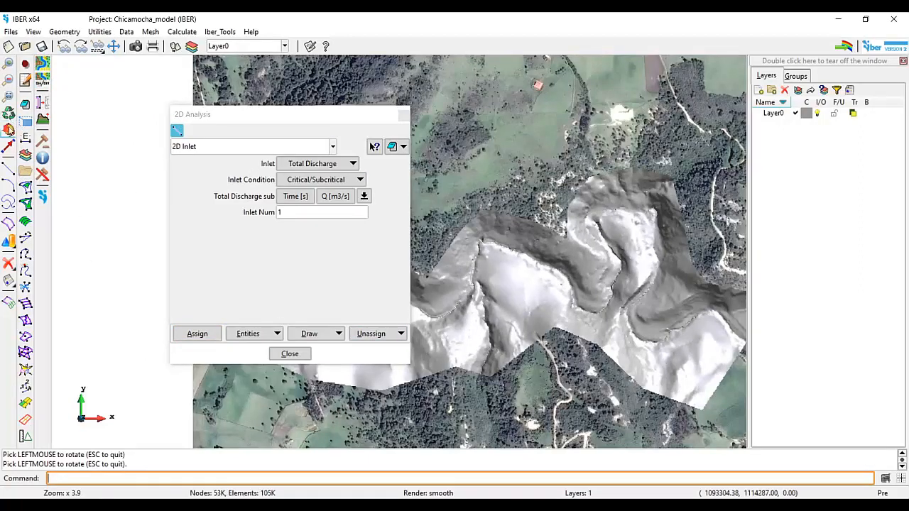
click(8, 147)
drag(535, 323, 350, 323)
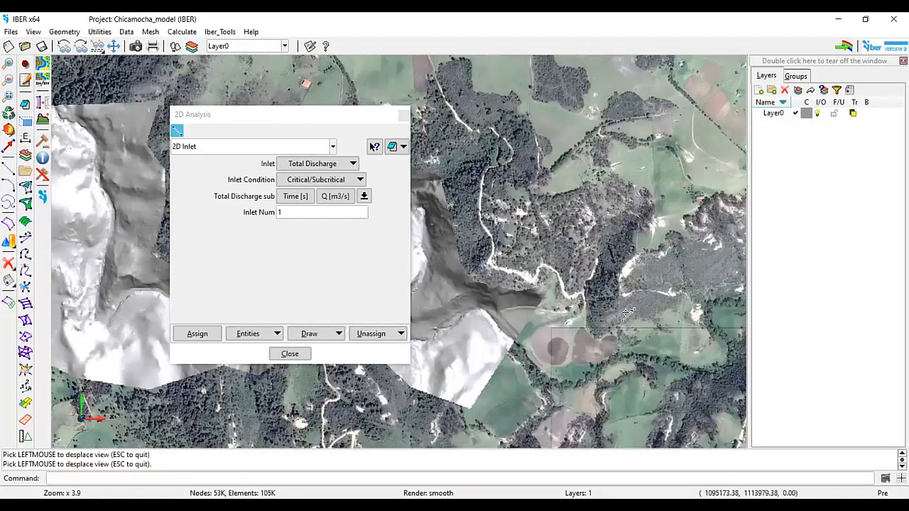
scroll(506, 256, up, 4)
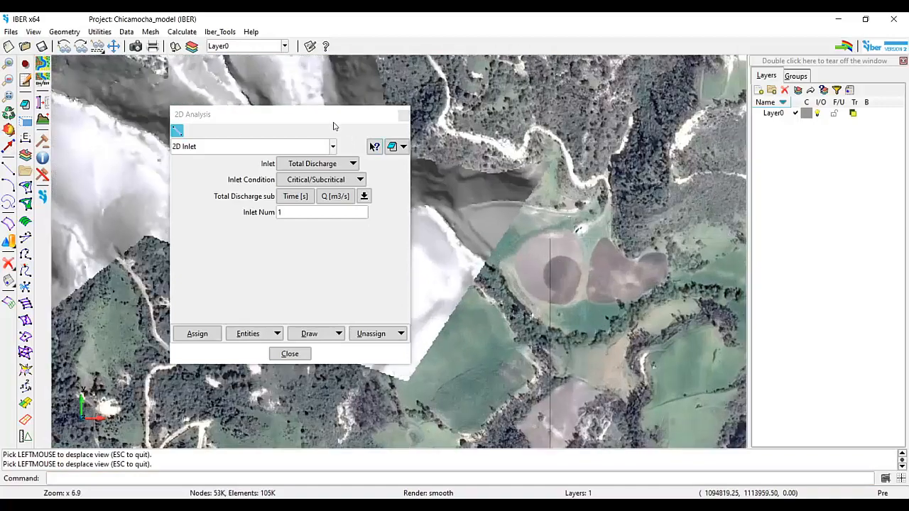
drag(333, 117, 226, 95)
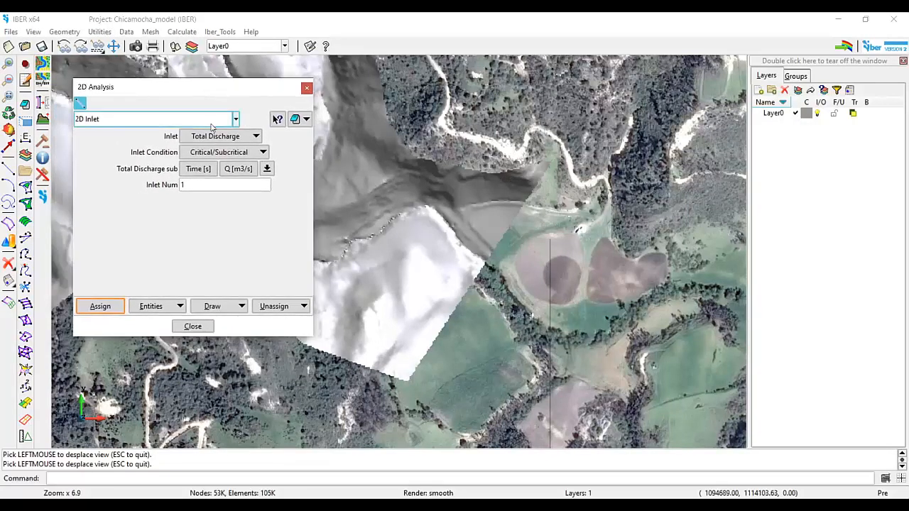
Define the 2D inlet by Total Discharge with the Critical/Subcritical inlet condition.
click(248, 142)
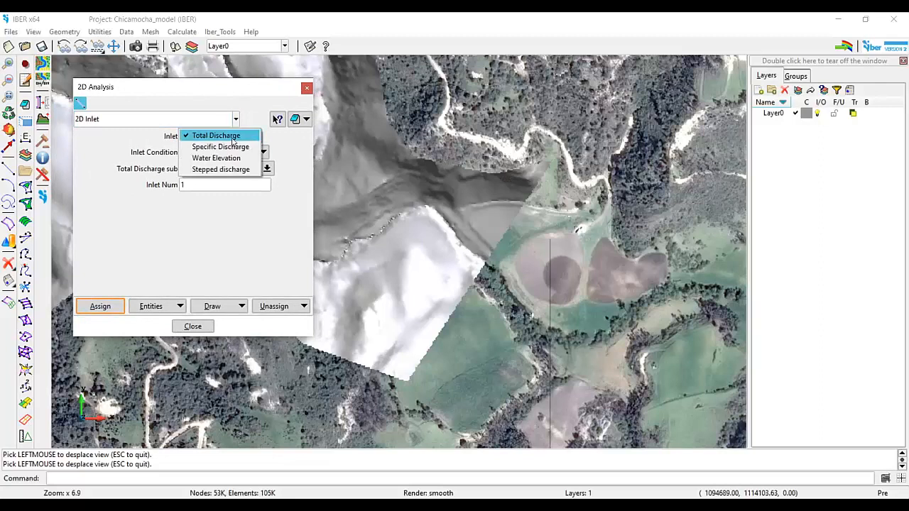
click(232, 138)
click(242, 152)
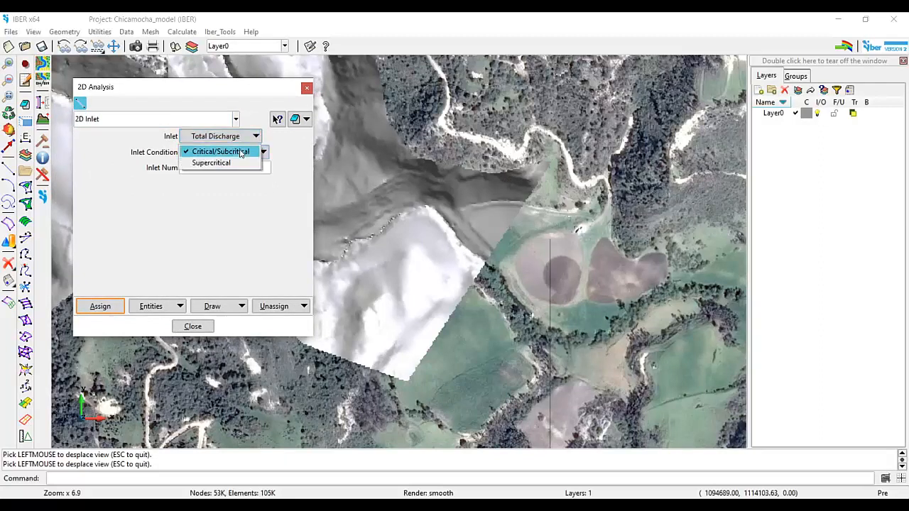
click(237, 152)
Consult the Data file in Notepad and, in Iber, set the inlet's total discharge to 450 m3/s at time 0.
click(267, 169)
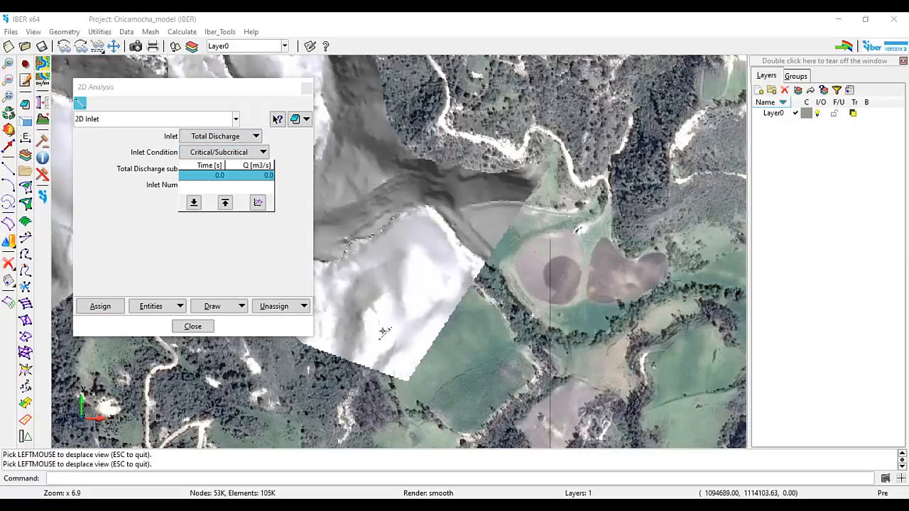
key(alt+Tab)
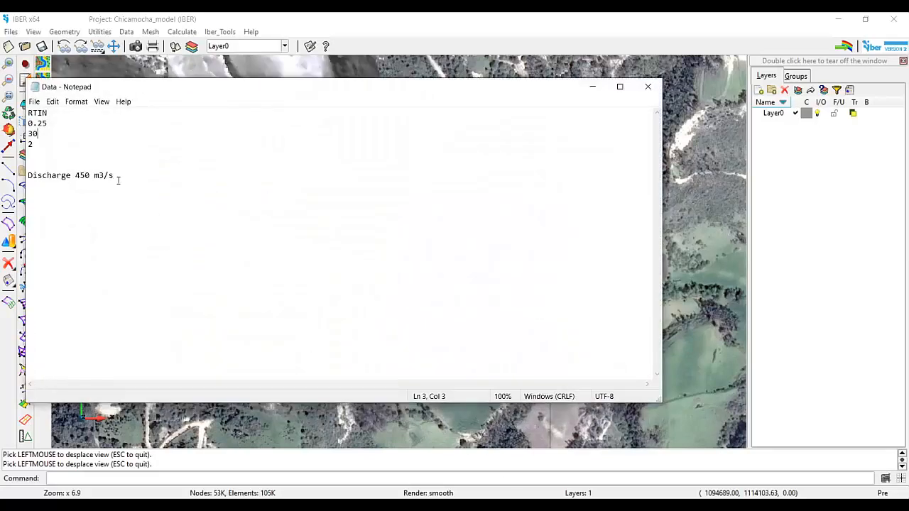
drag(118, 180, 80, 180)
click(593, 87)
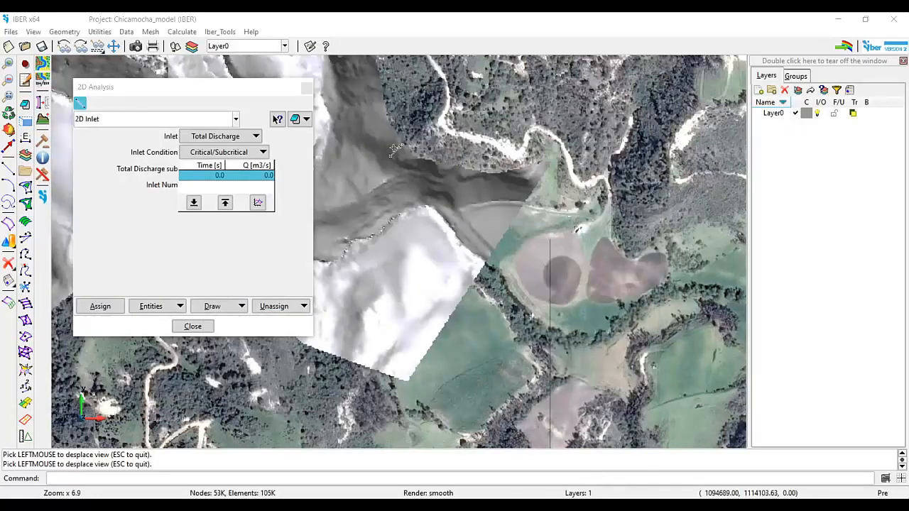
double_click(263, 176)
text(450)
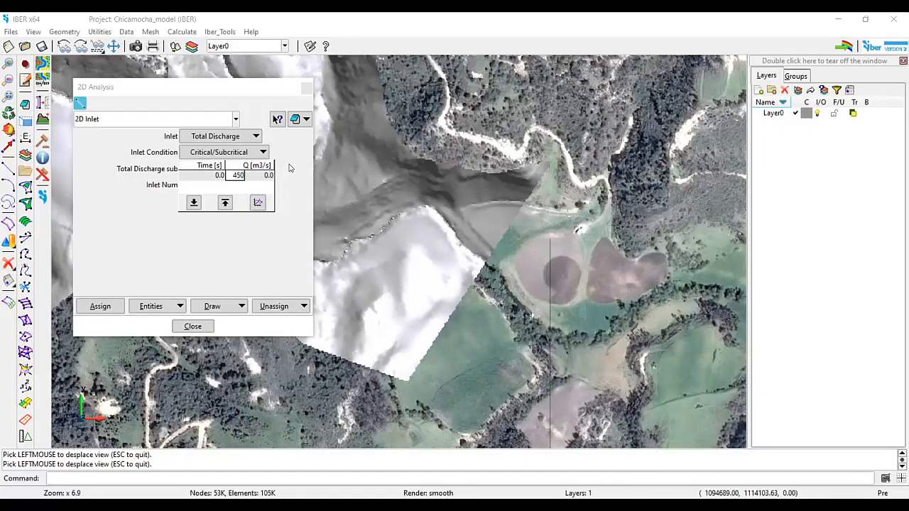
key(Return)
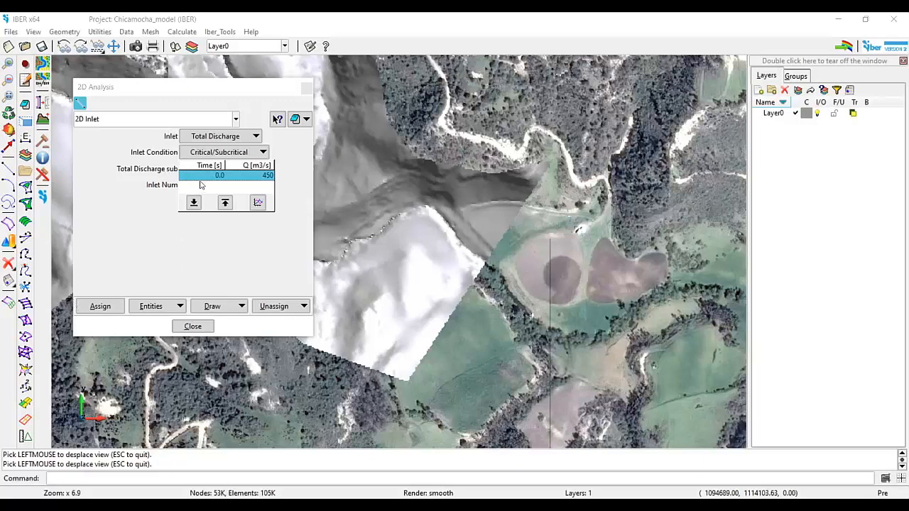
Display the mesh boundary and keep its visualization active after leaving the function.
drag(227, 88, 182, 72)
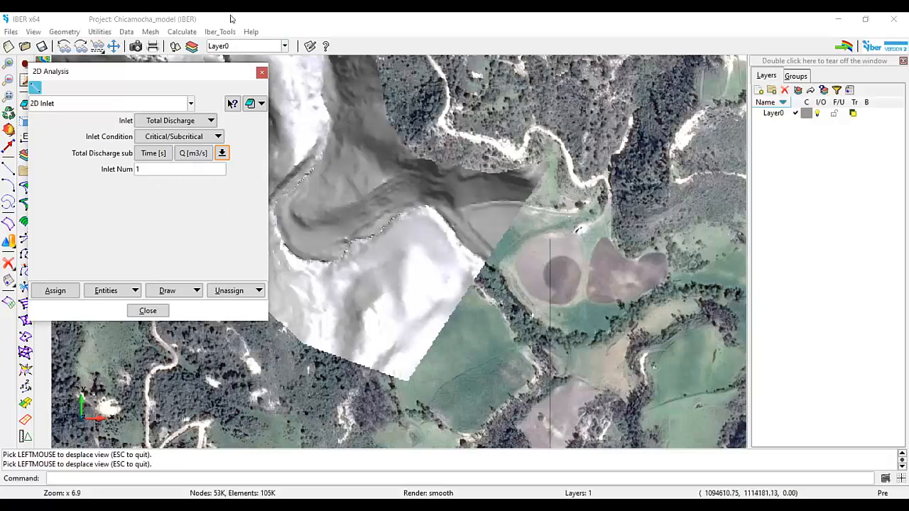
click(99, 32)
mouse_move(151, 33)
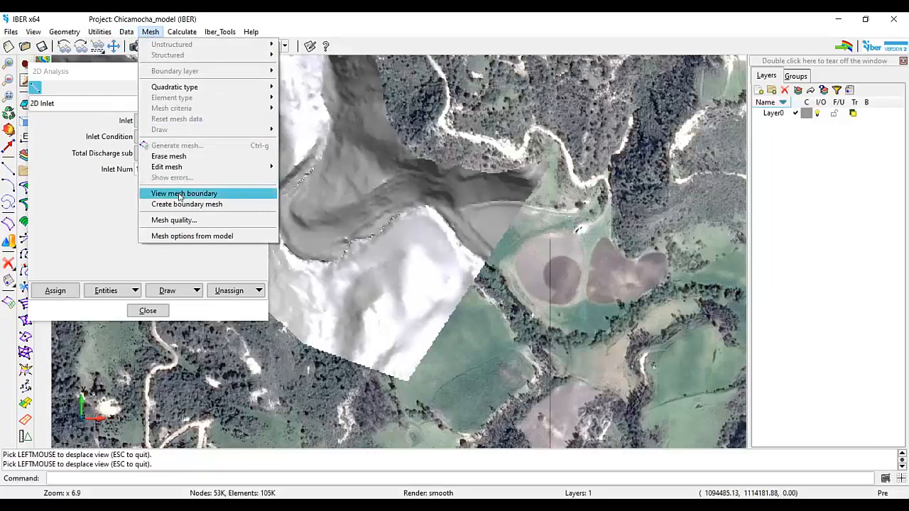
click(180, 196)
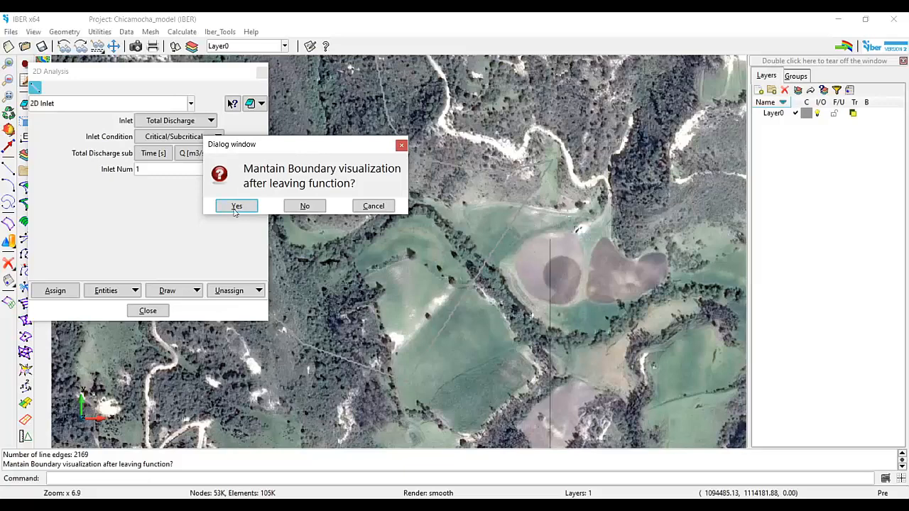
click(235, 207)
scroll(447, 248, up, 1)
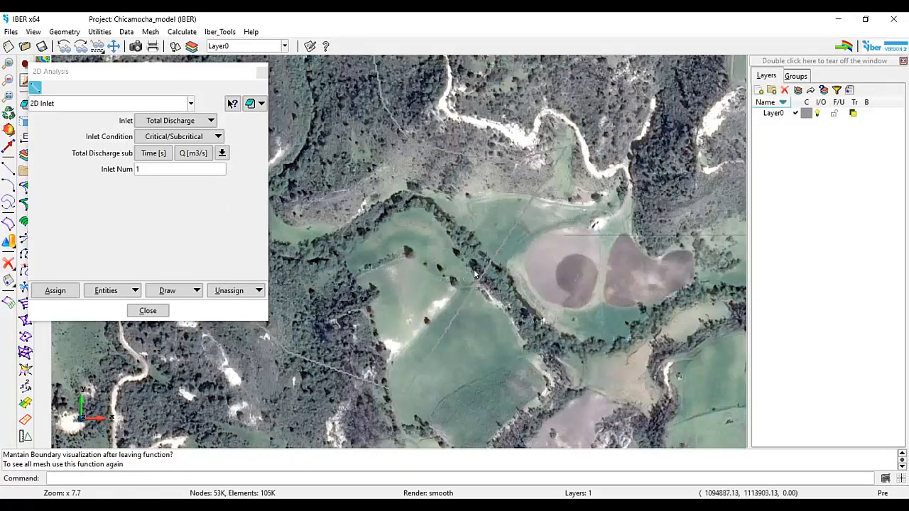
scroll(475, 271, up, 4)
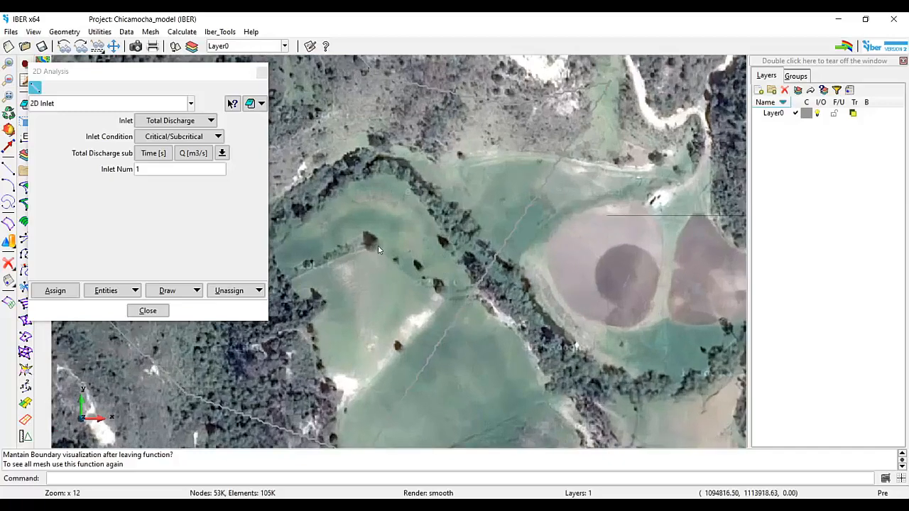
scroll(383, 247, down, 1)
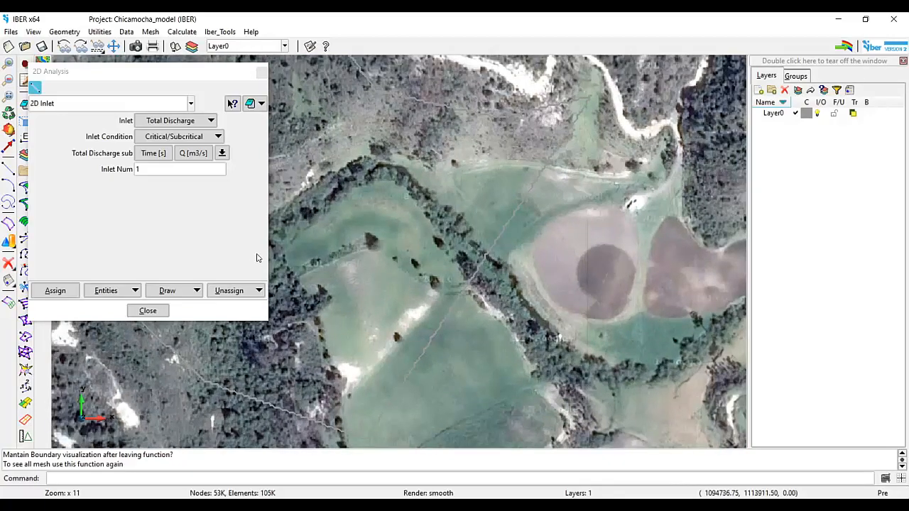
Assign the 2D Inlet condition to the mesh boundary edges crossing the river at the terrain's eastern end.
click(56, 291)
scroll(481, 184, up, 1)
drag(442, 167, 523, 272)
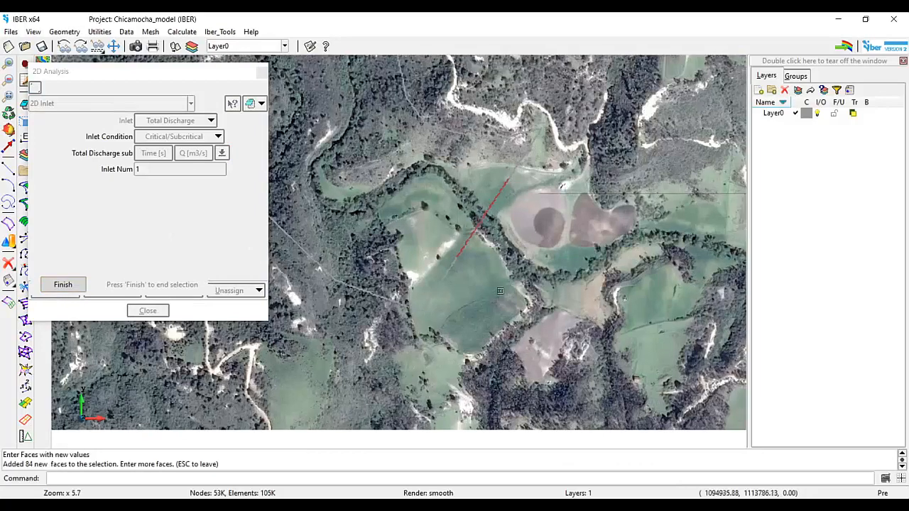
click(65, 284)
Draw the assigned 2D Inlet condition over the orthophoto and inspect its position across the river.
click(176, 291)
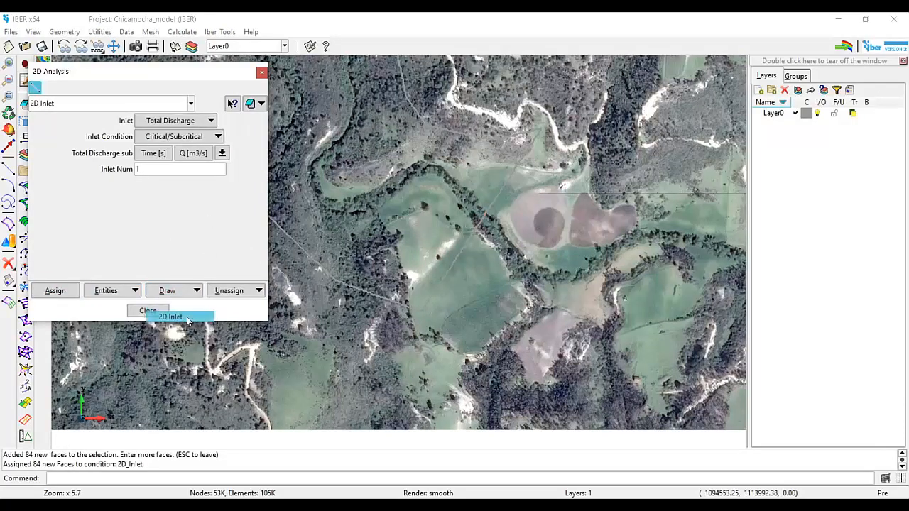
click(173, 316)
scroll(505, 206, up, 2)
scroll(501, 196, down, 2)
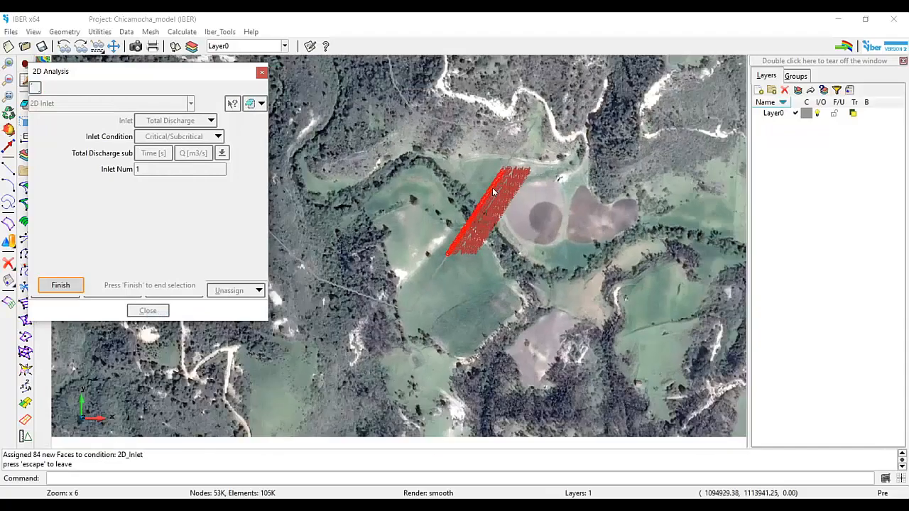
scroll(493, 191, down, 3)
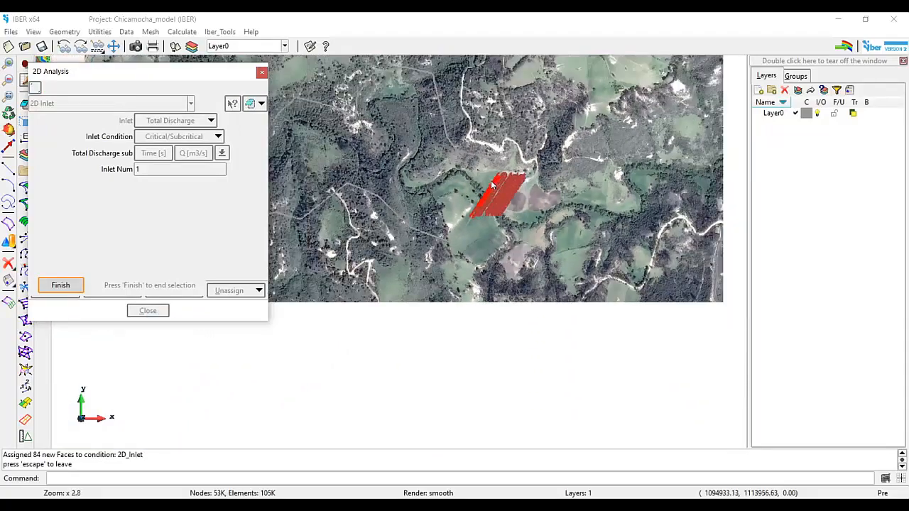
scroll(487, 183, up, 4)
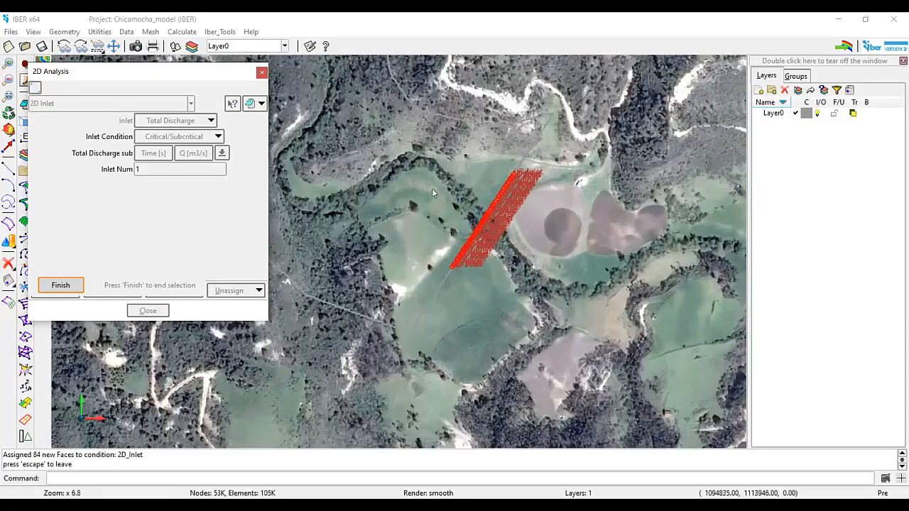
click(60, 285)
Choose the 2D Outlet condition with SUPERCRITICAL/CRITICAL flow and outlet number 1, and locate the terrain's western end.
click(231, 101)
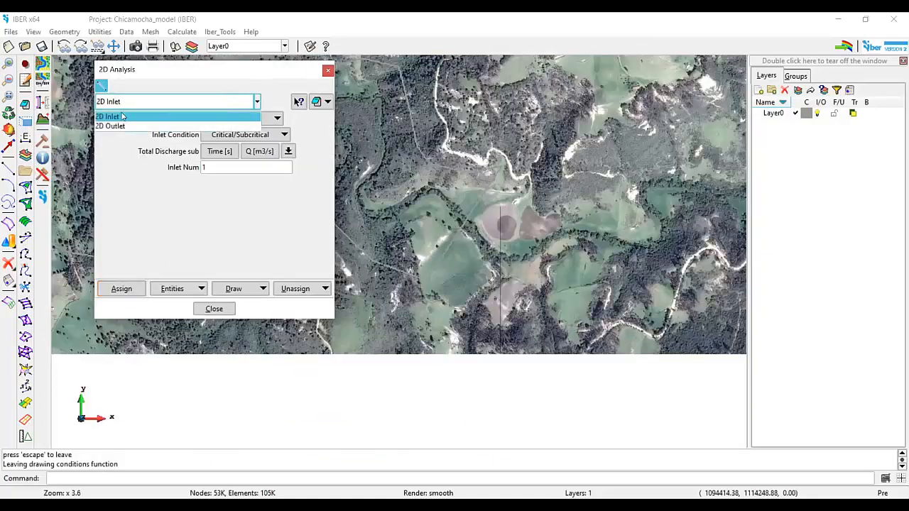
click(113, 126)
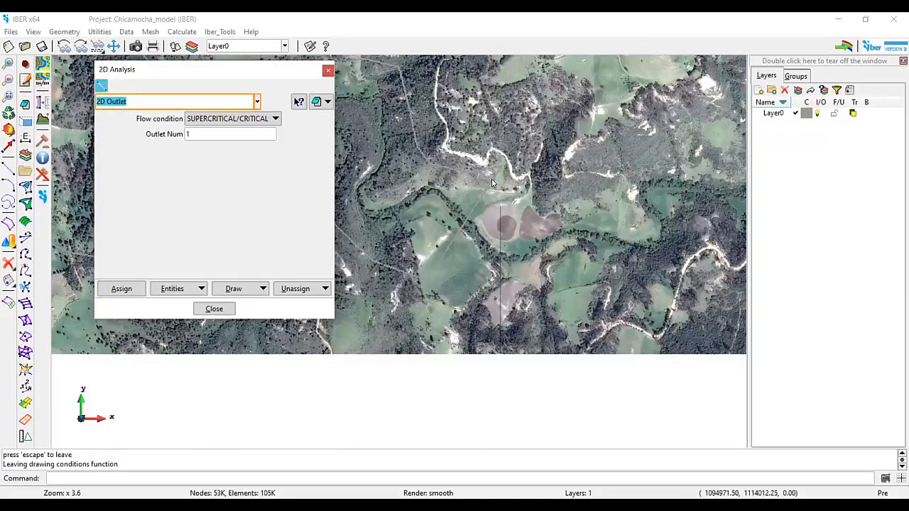
scroll(641, 226, down, 3)
scroll(641, 226, down, 3)
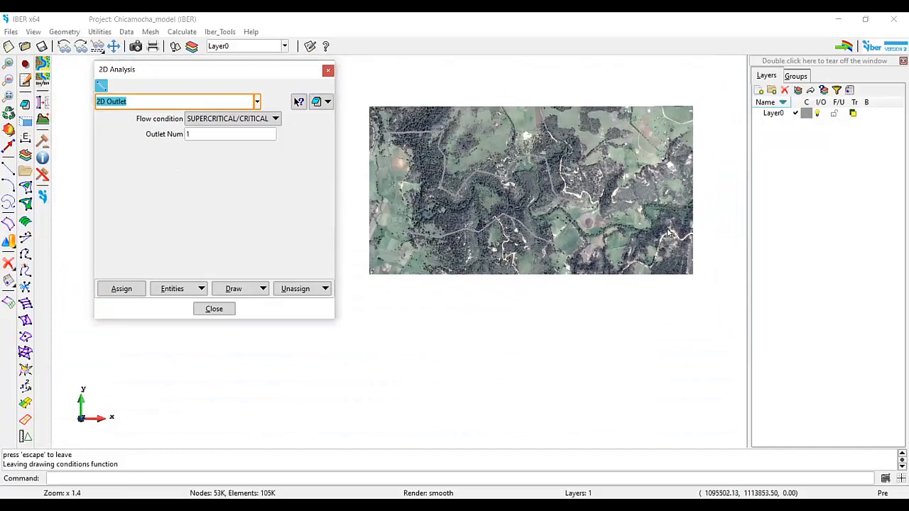
scroll(502, 161, up, 6)
click(230, 121)
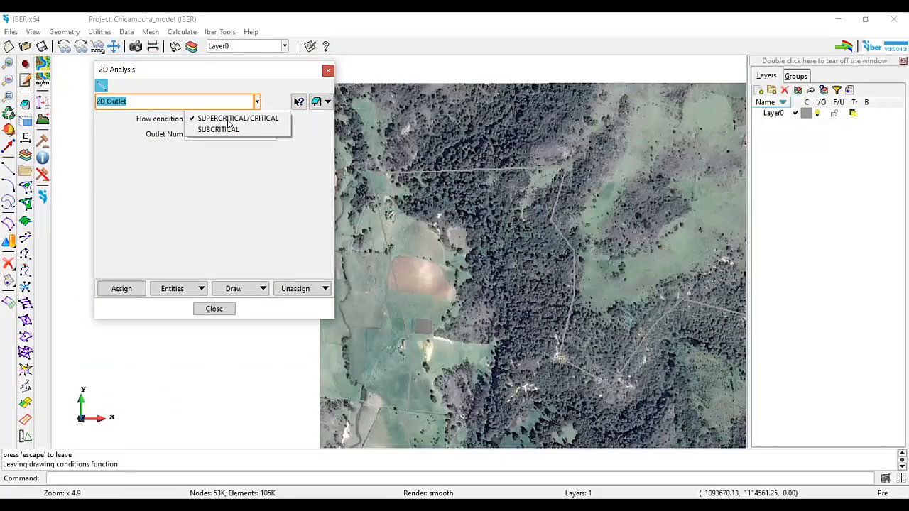
click(230, 121)
double_click(197, 134)
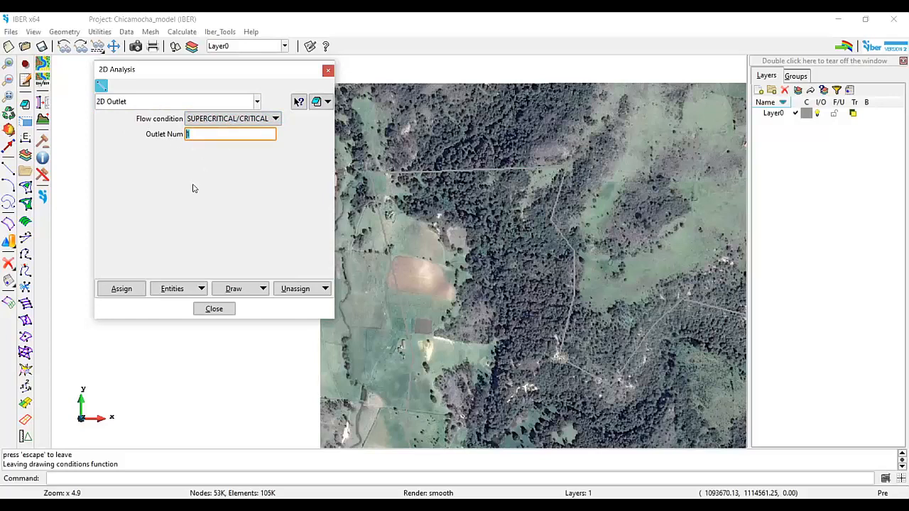
Assign the 2D Outlet condition to the mesh boundary edges along the terrain's northwestern end.
click(120, 293)
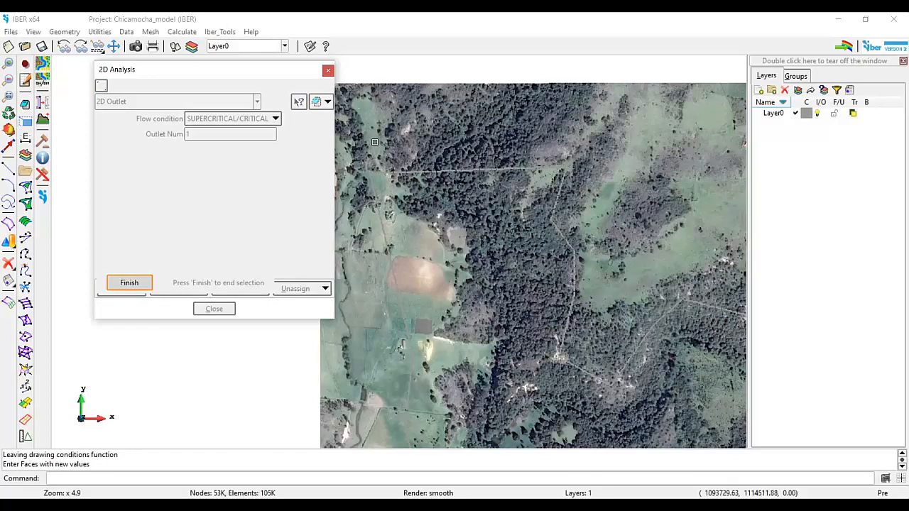
drag(358, 152, 593, 182)
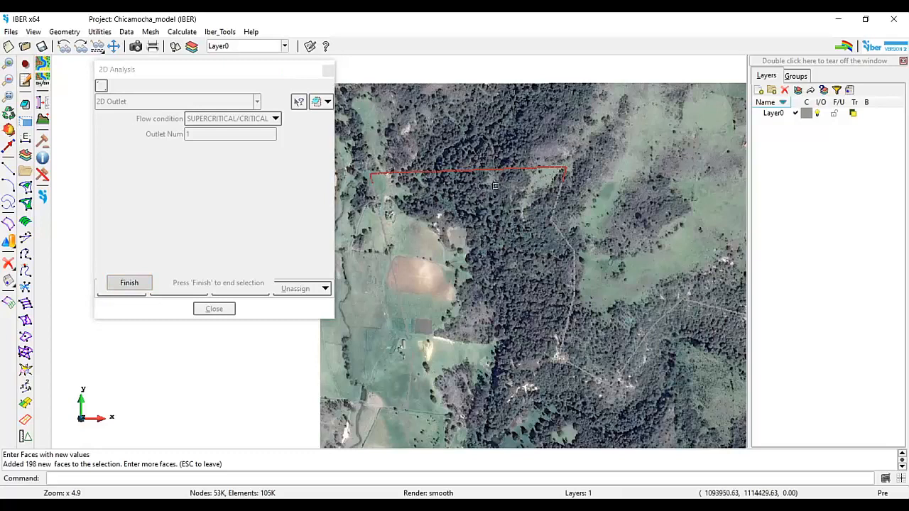
click(129, 282)
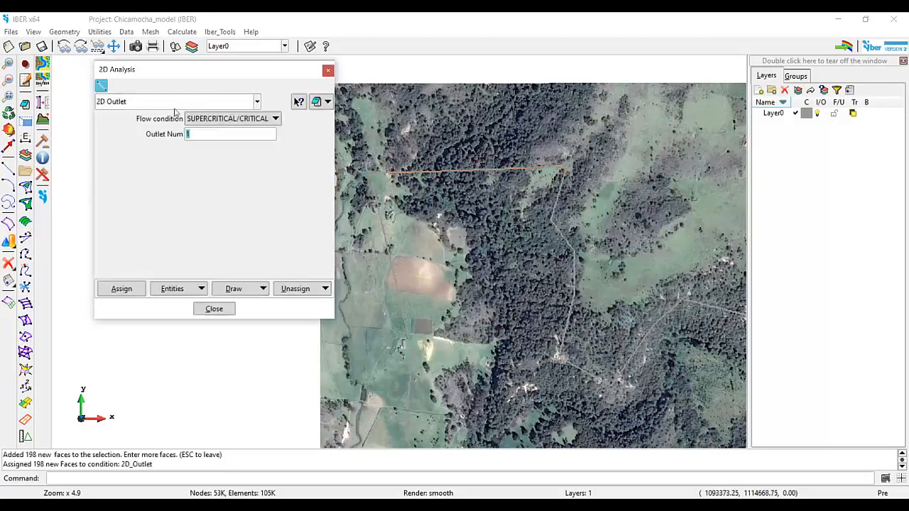
Draw all 2D Analysis conditions over the orthophoto to inspect the outlet's position, and leave the hydrodynamic conditions.
click(240, 290)
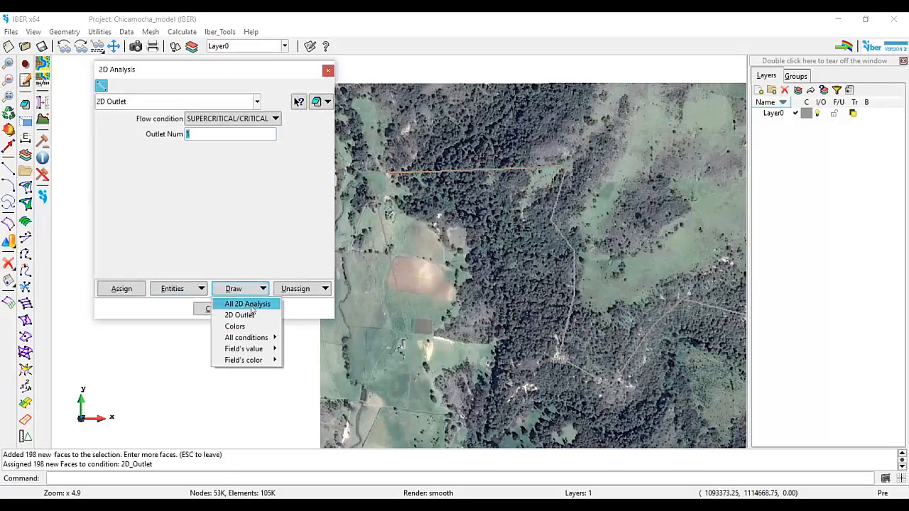
click(248, 305)
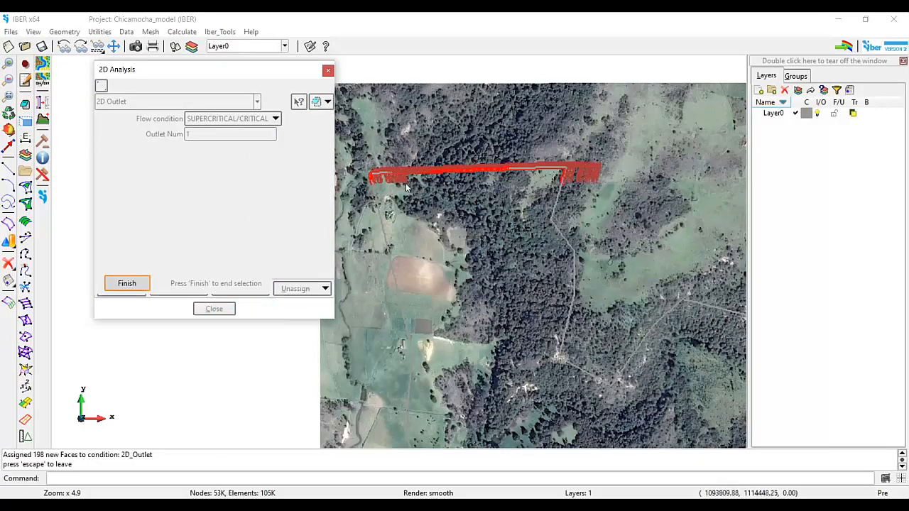
click(128, 284)
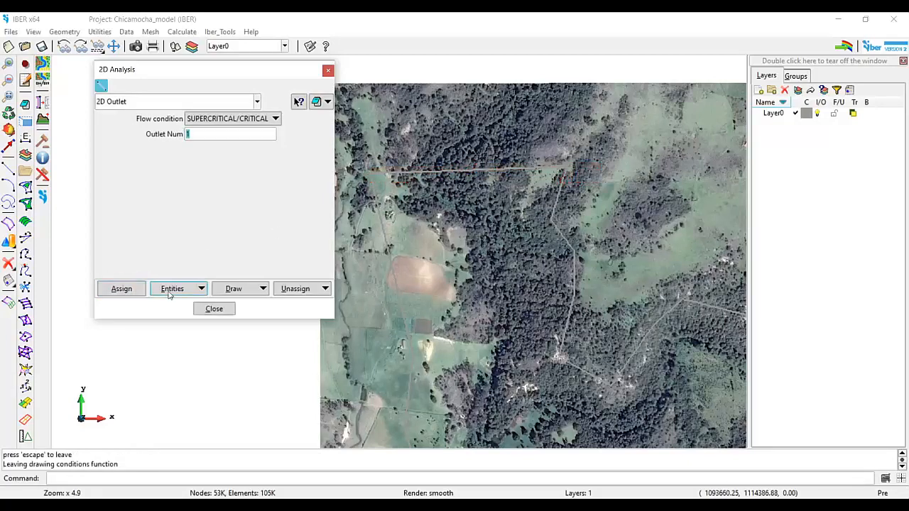
click(213, 310)
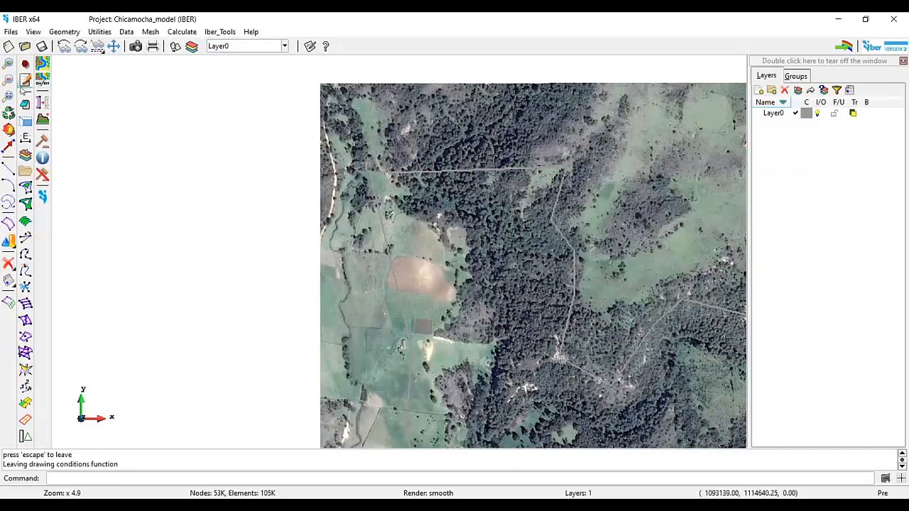
Open the roughness Land Use settings and examine the river material's Manning coefficient against the orthophoto's land cover.
scroll(55, 189, down, 3)
click(126, 32)
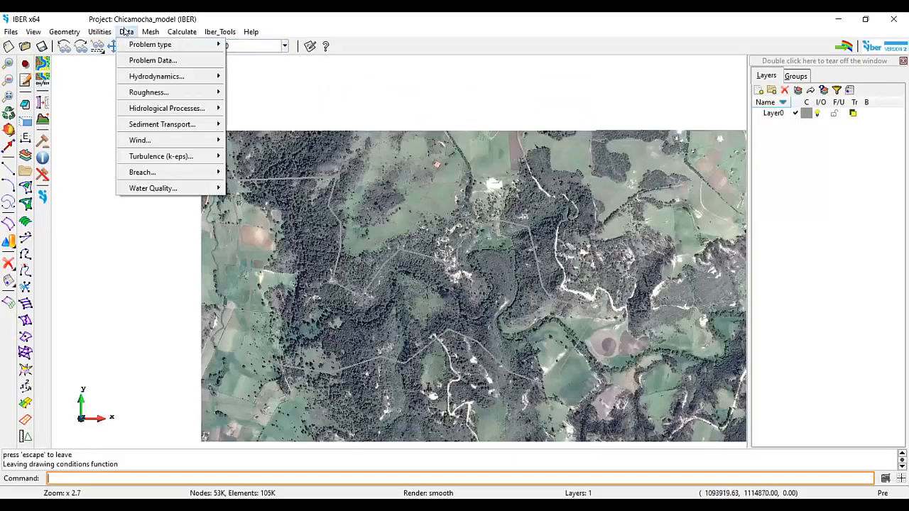
mouse_move(213, 92)
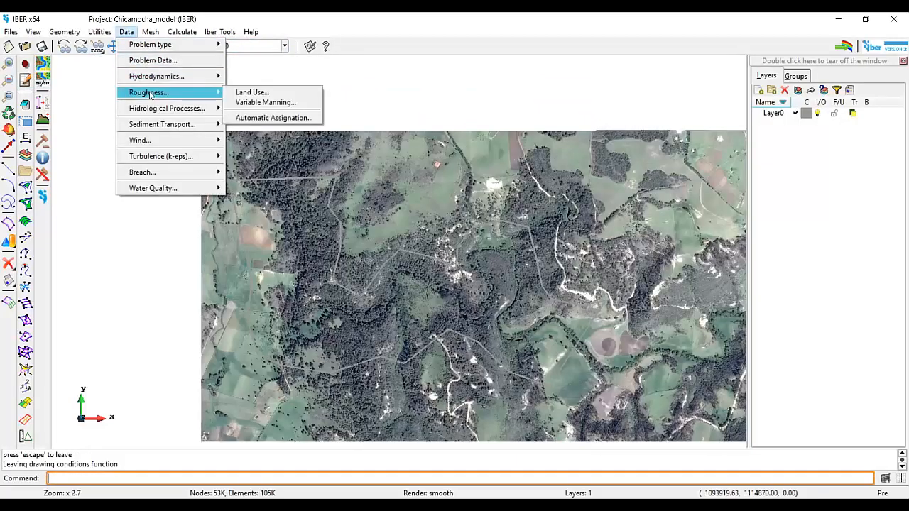
click(252, 94)
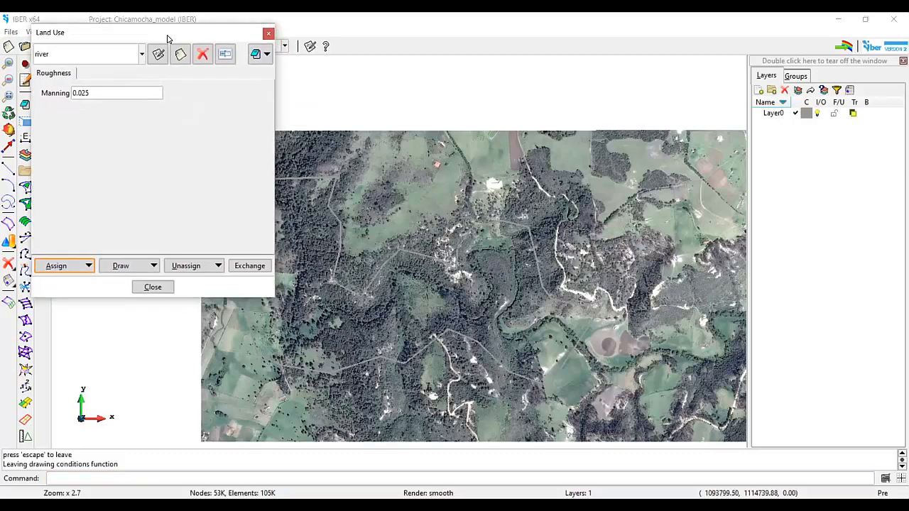
scroll(429, 231, up, 1)
scroll(468, 211, down, 1)
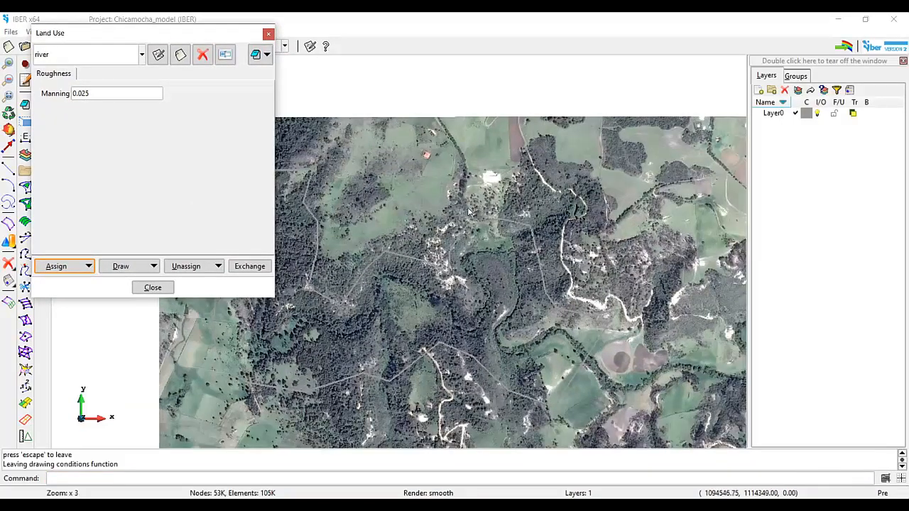
scroll(483, 274, down, 3)
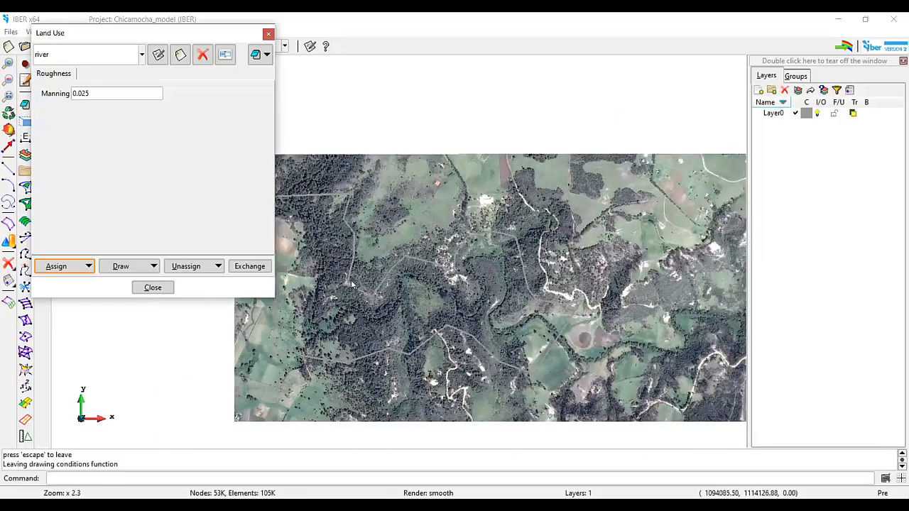
scroll(310, 316, up, 2)
scroll(440, 305, down, 1)
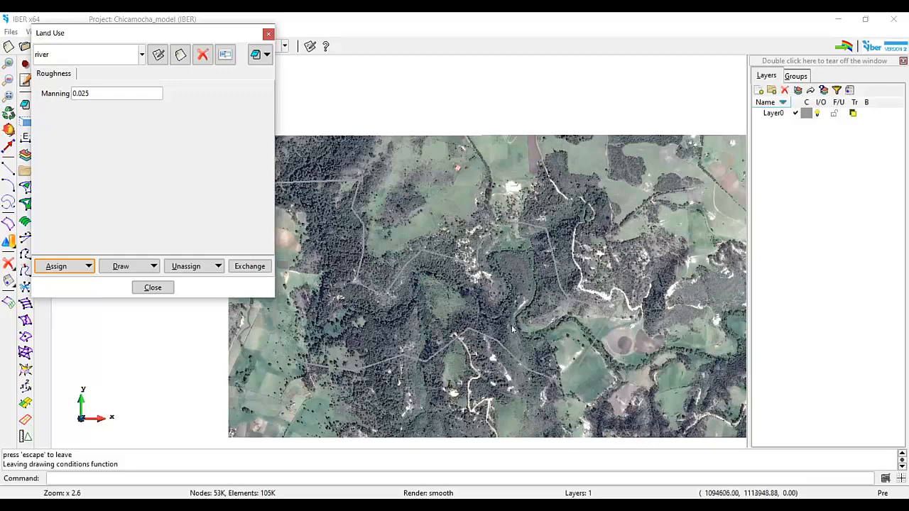
scroll(420, 298, up, 2)
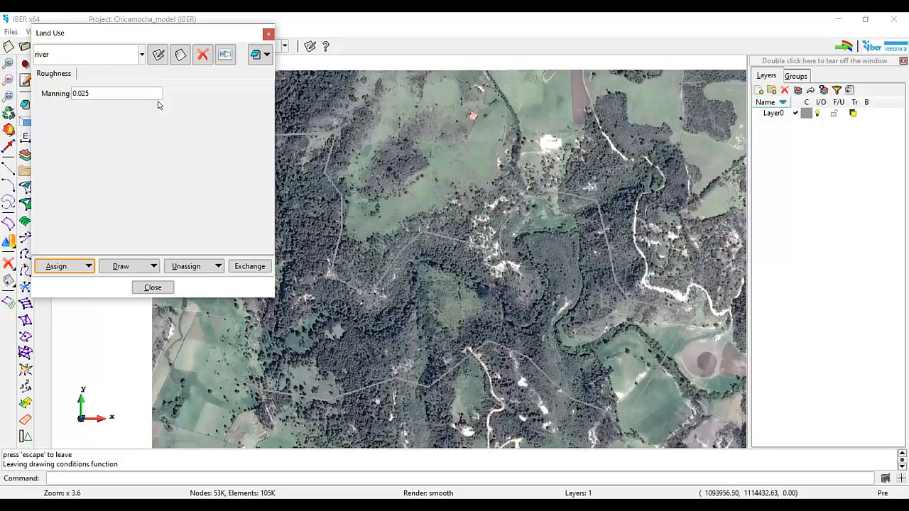
scroll(537, 303, down, 2)
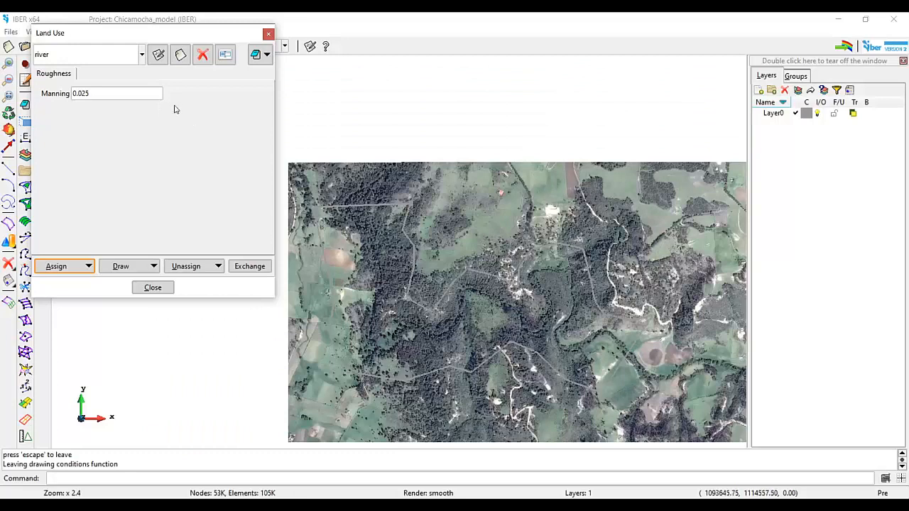
key(shift+Tab)
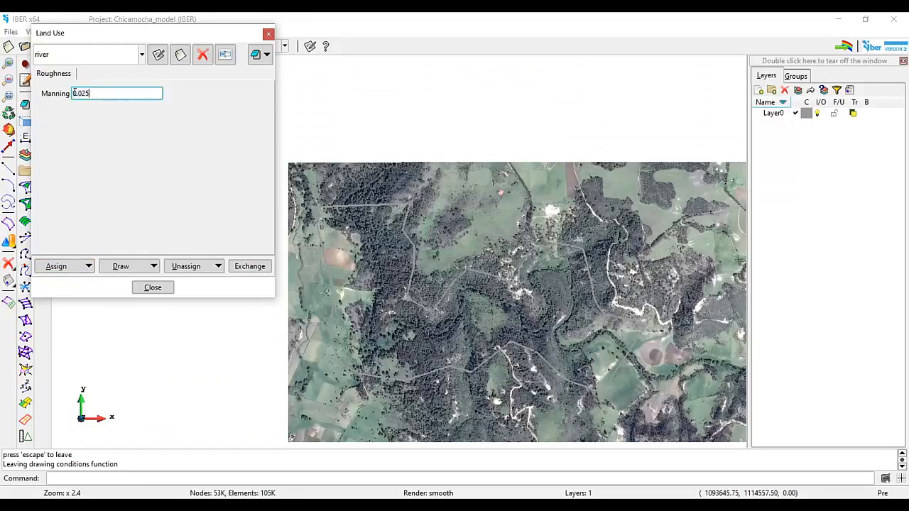
key(Return)
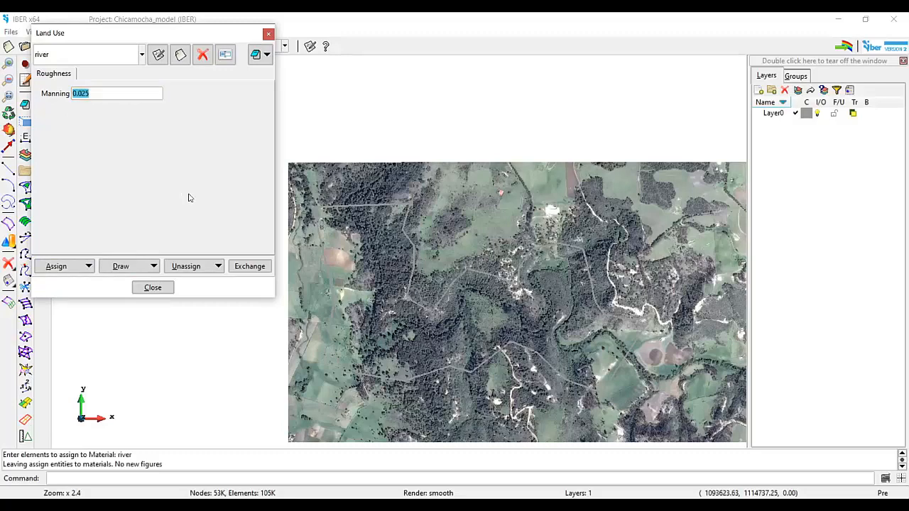
click(152, 287)
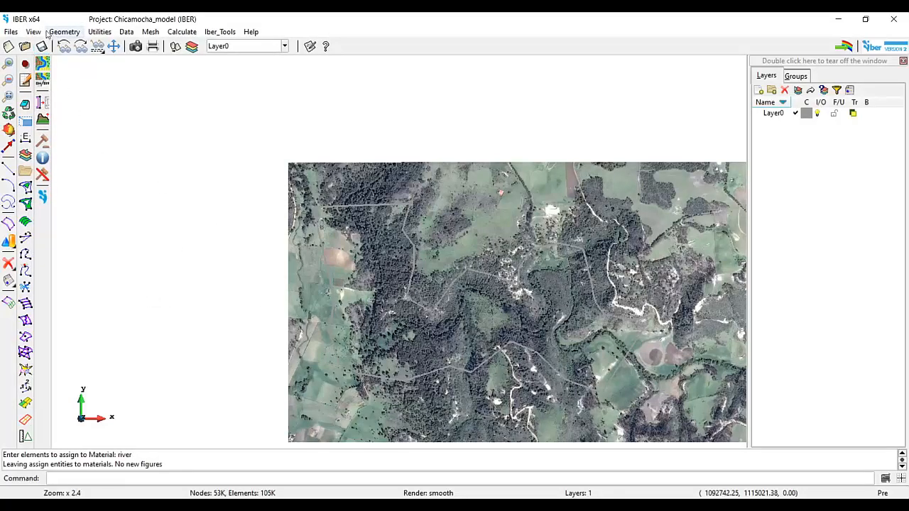
Turn off the mesh boundary visualization and display the full terrain mesh in normal render mode.
click(126, 33)
mouse_move(151, 32)
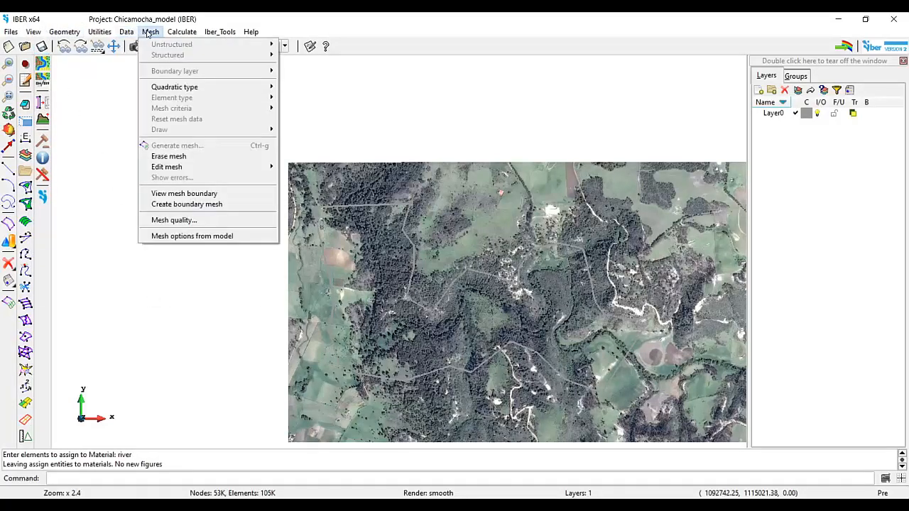
click(198, 194)
click(294, 211)
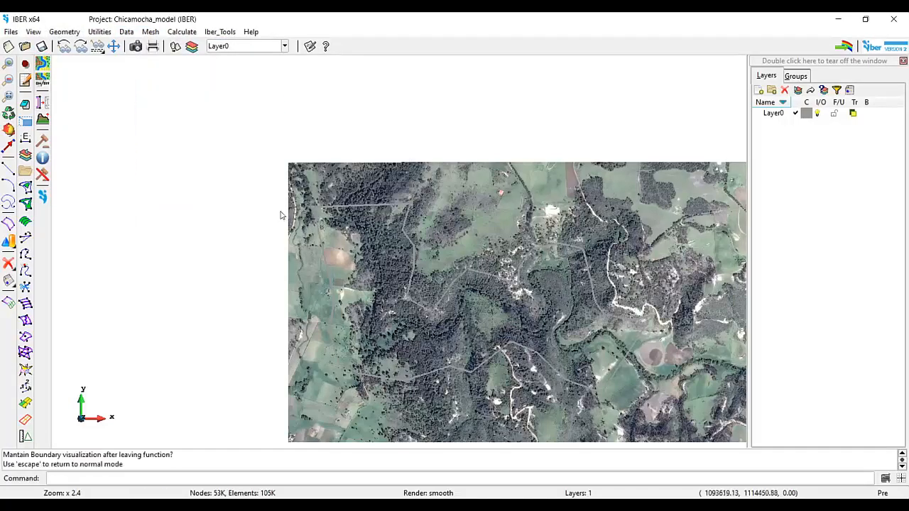
click(429, 493)
click(429, 493)
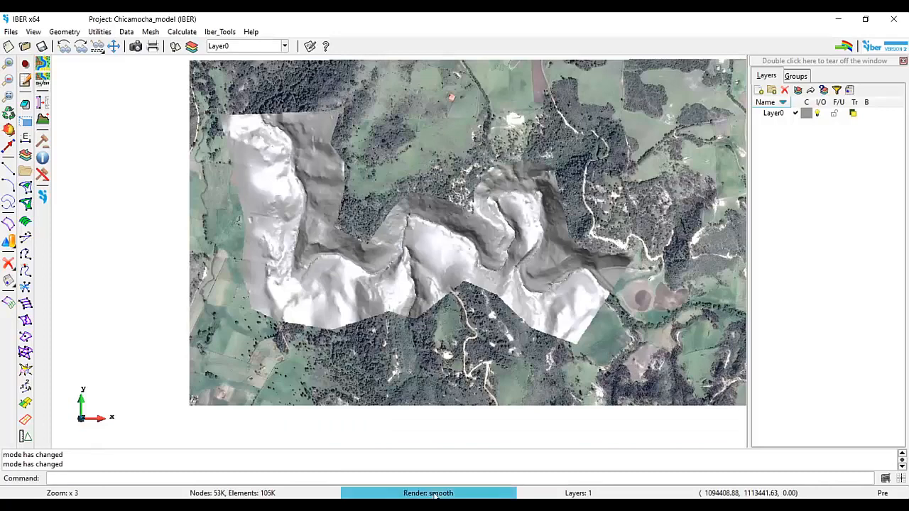
click(436, 493)
scroll(582, 280, up, 1)
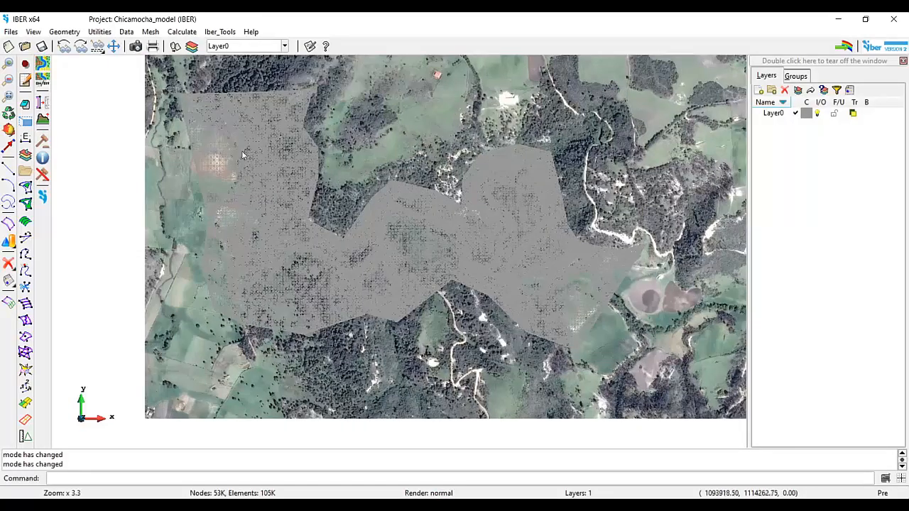
Assign the river land use material with a Manning coefficient of 0.025 to all elements of the terrain mesh.
click(126, 32)
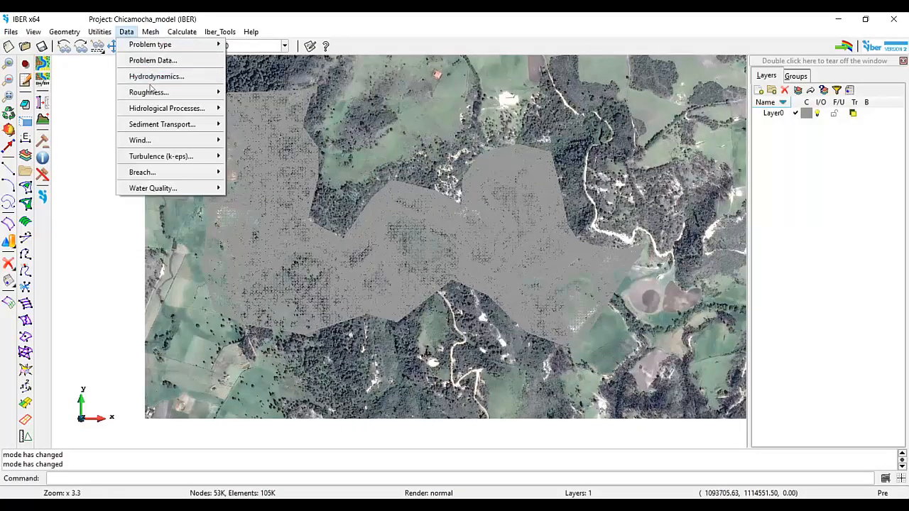
mouse_move(153, 91)
click(248, 91)
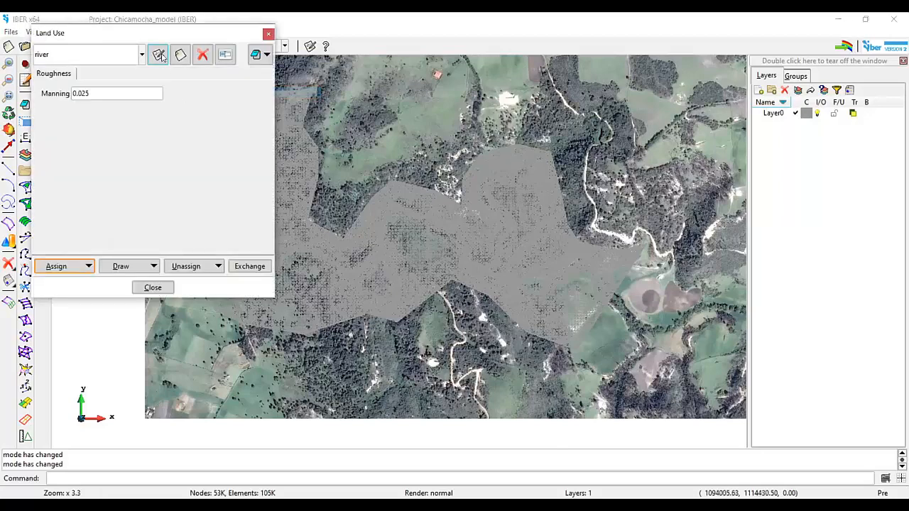
drag(162, 33, 276, 61)
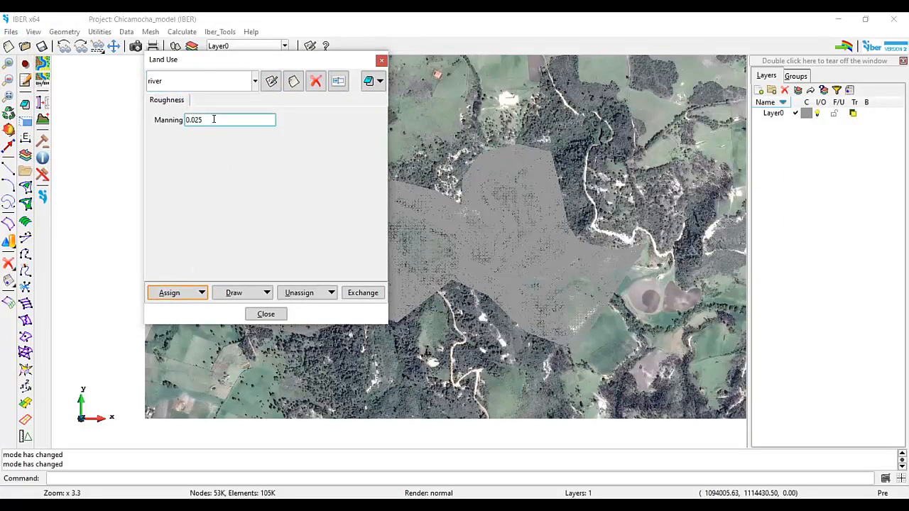
drag(213, 118, 138, 108)
drag(226, 63, 74, 25)
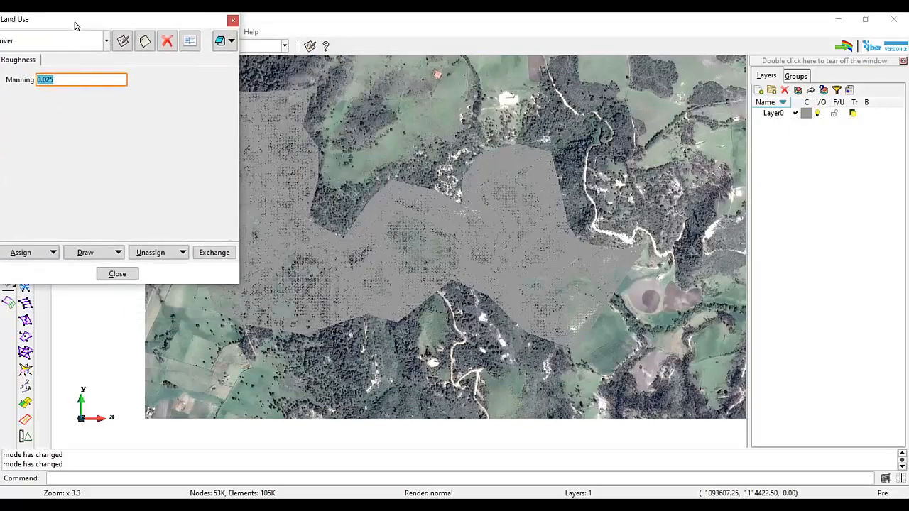
click(46, 256)
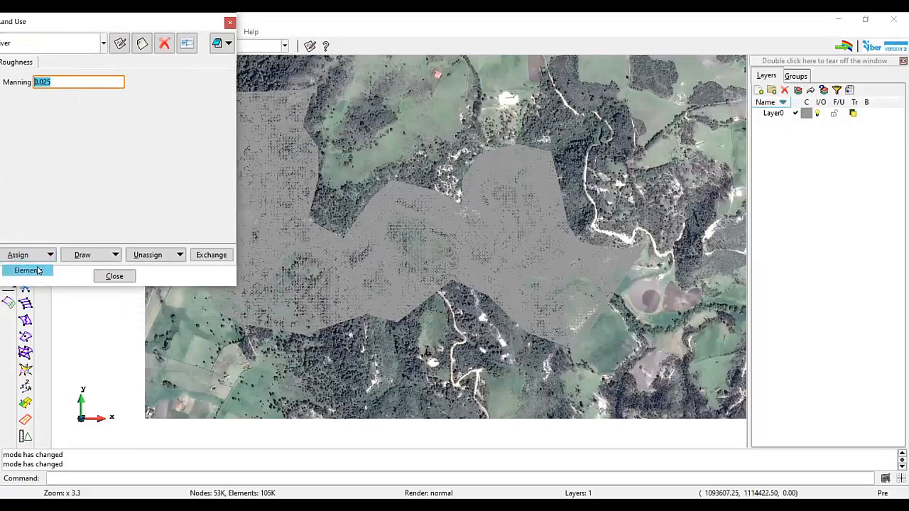
click(38, 270)
scroll(555, 289, down, 3)
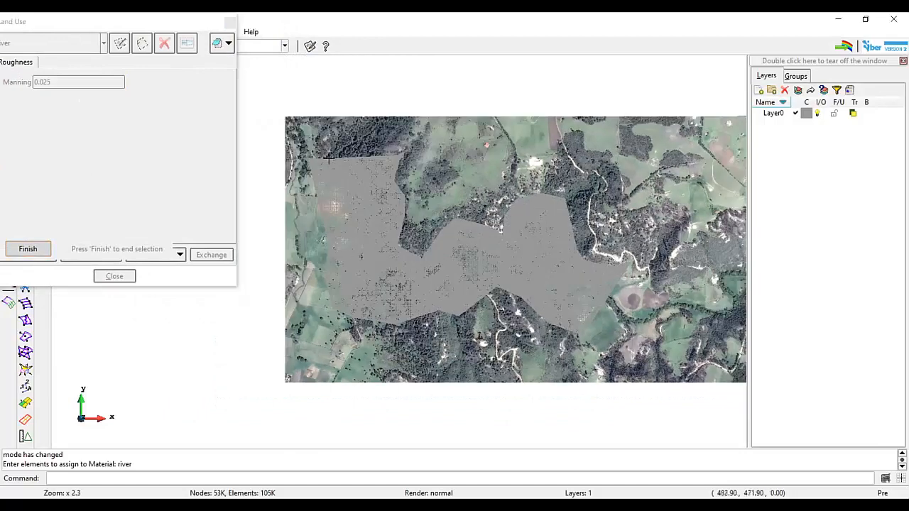
drag(292, 123, 632, 337)
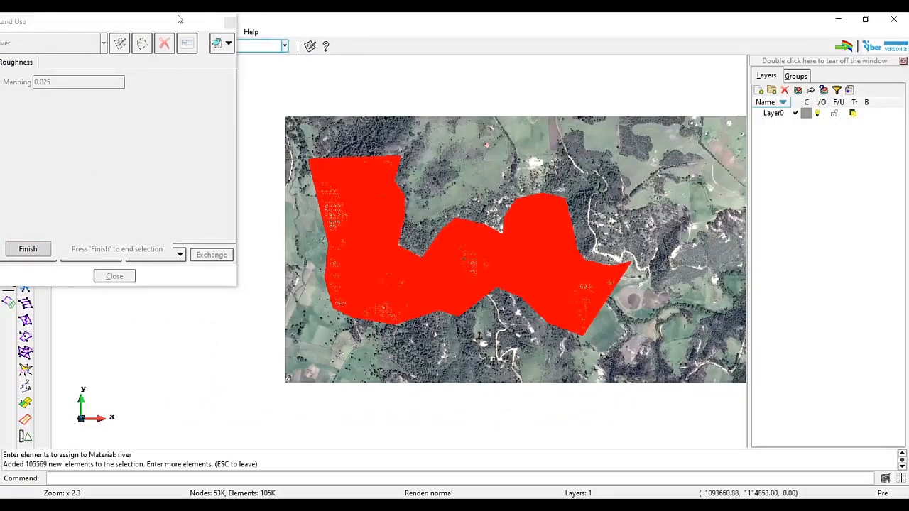
drag(176, 22, 216, 40)
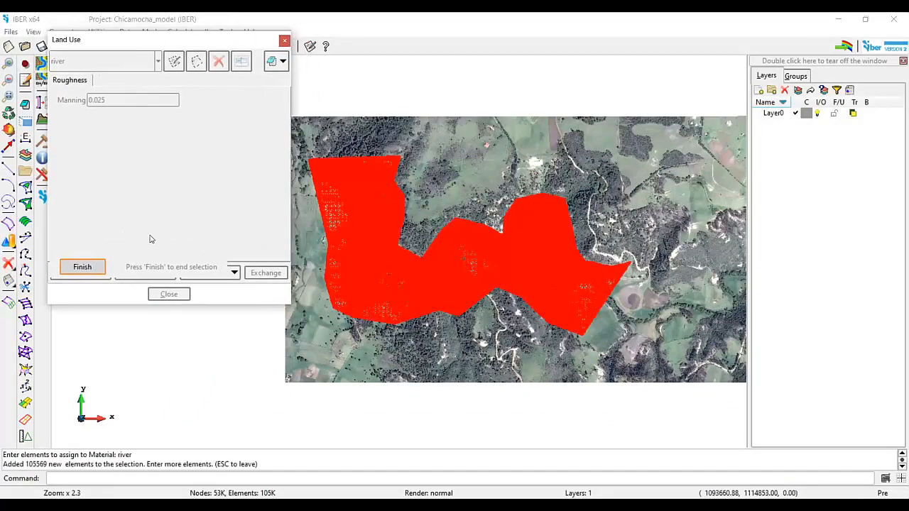
click(82, 268)
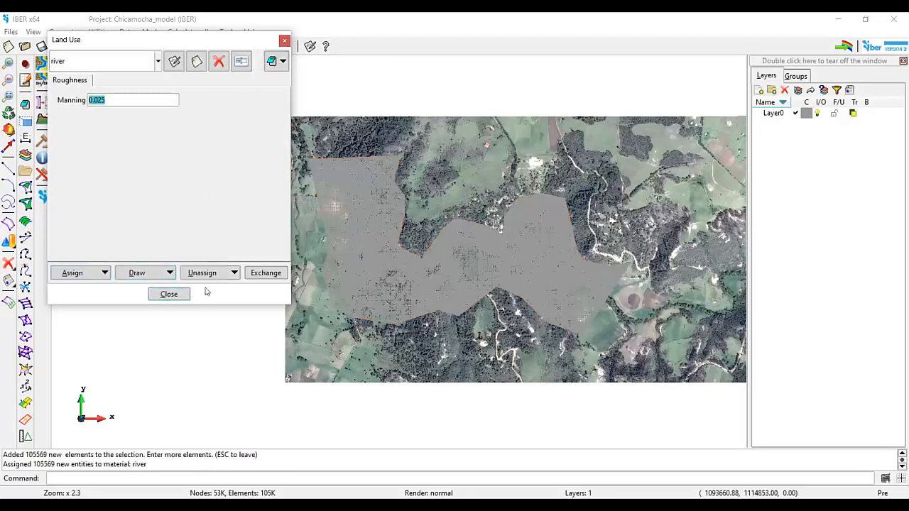
Draw the land use materials over the mesh to check the river roughness coverage, and leave the Land Use settings.
click(205, 274)
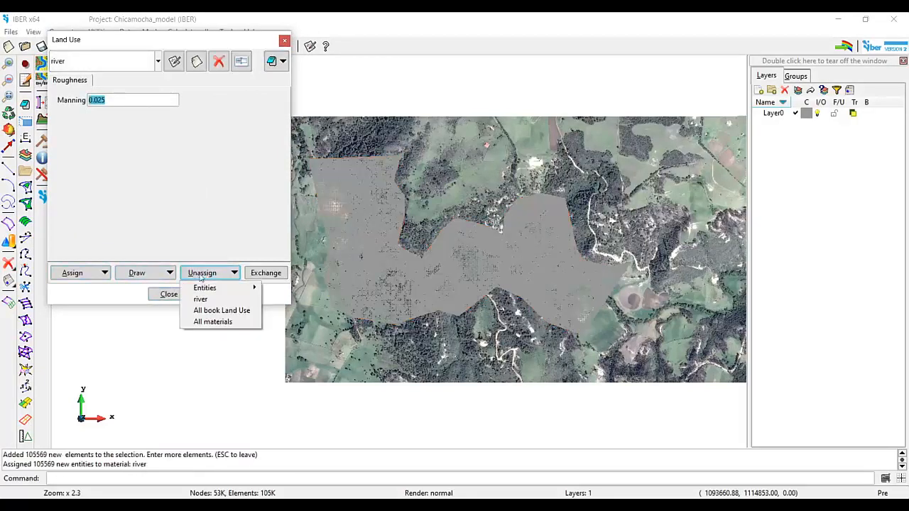
mouse_move(155, 275)
click(147, 299)
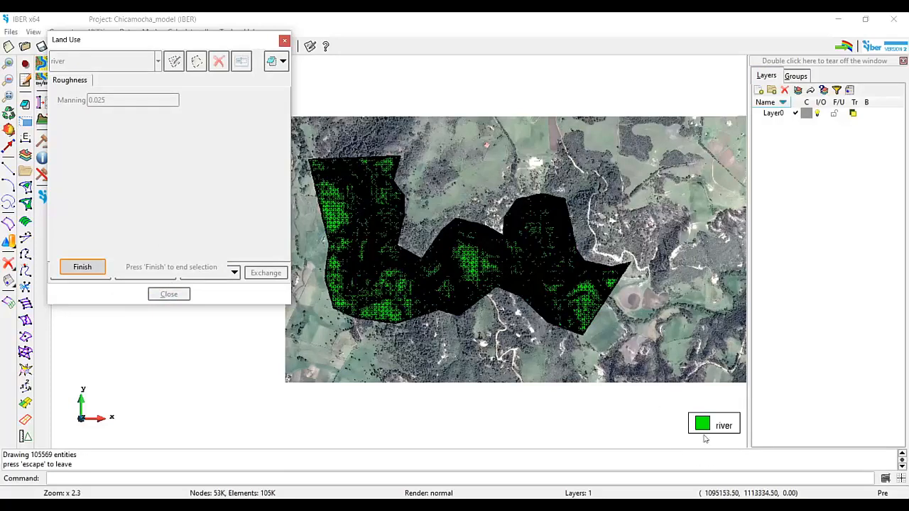
key(Escape)
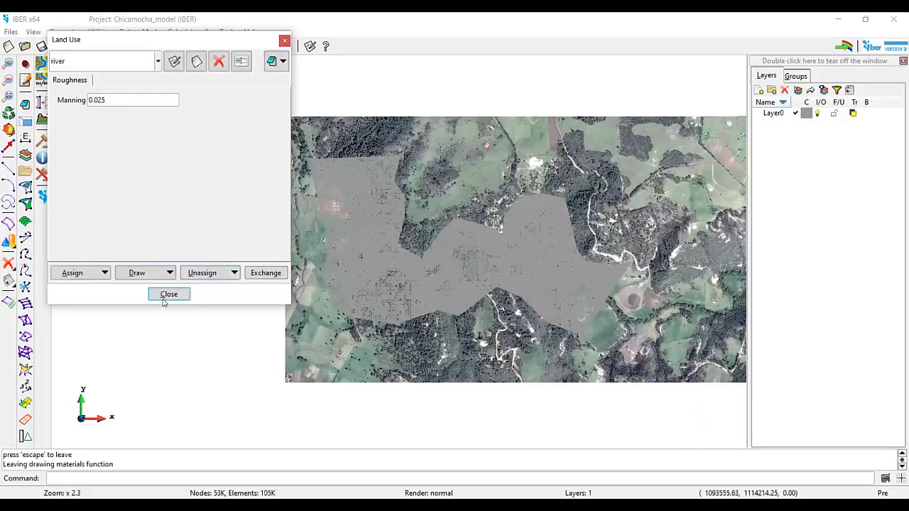
click(168, 294)
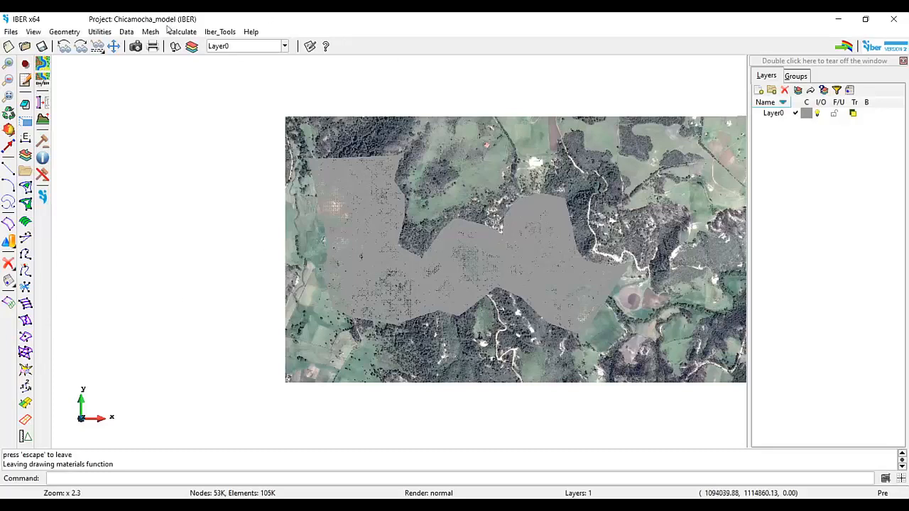
Examine the 2D Initial Condition's water depth setting in the hydrodynamic initial conditions and close it without assigning anything.
click(125, 33)
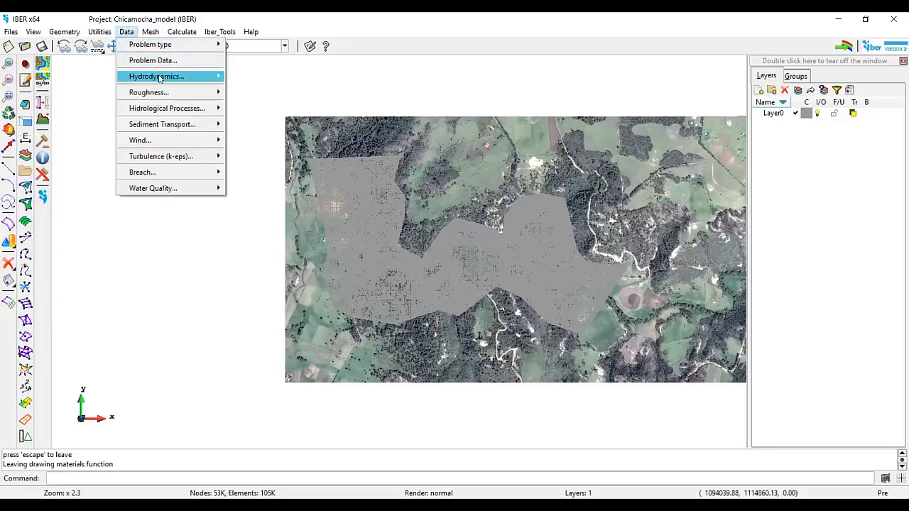
mouse_move(160, 80)
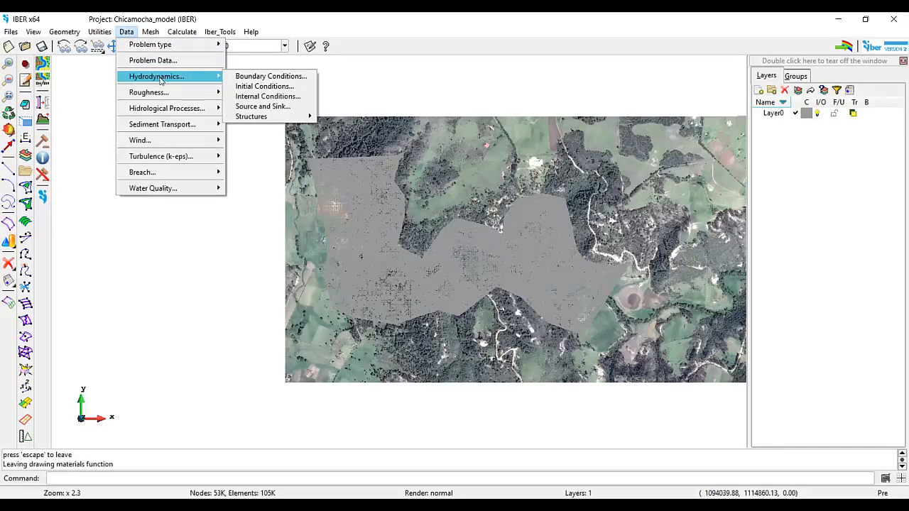
click(262, 86)
drag(282, 131, 177, 105)
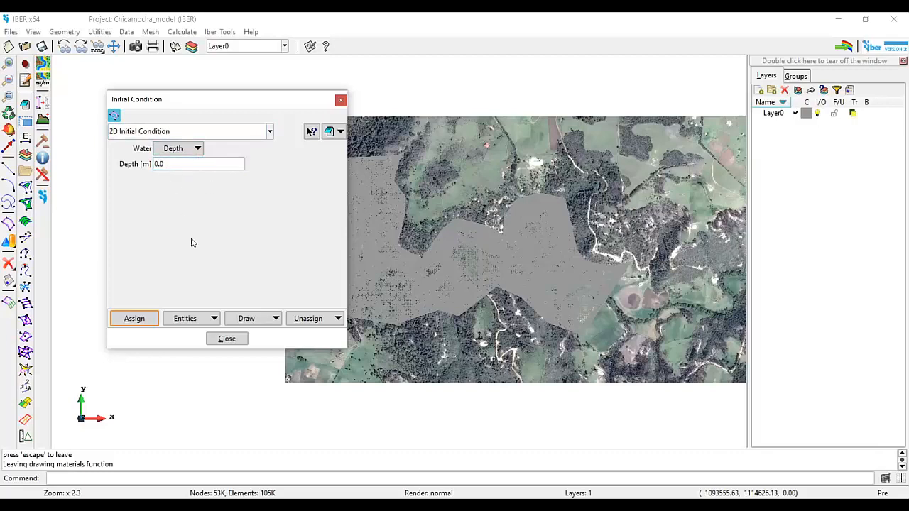
click(227, 338)
In the problem data's time parameters, keep the simulation as New, set the maximum simulation time to 1000 s and edit the results time interval.
click(127, 32)
mouse_move(168, 95)
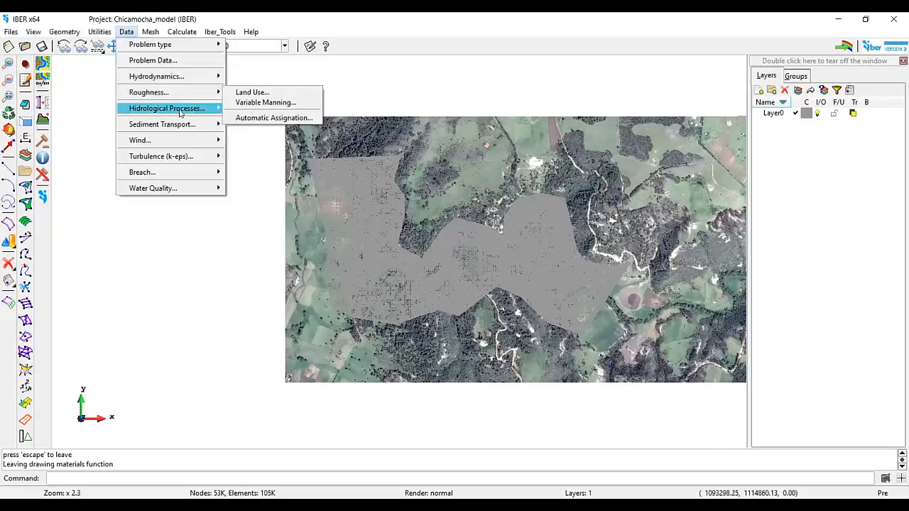
mouse_move(175, 77)
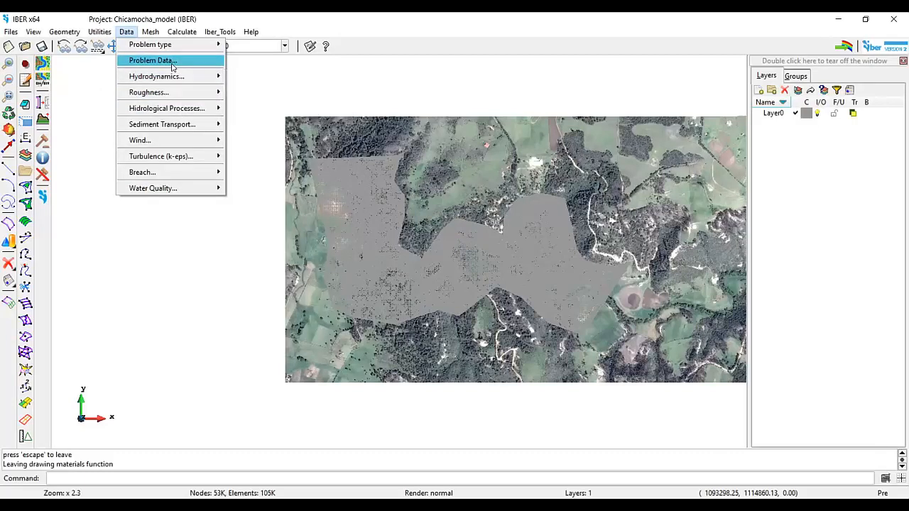
click(153, 60)
drag(247, 91, 211, 80)
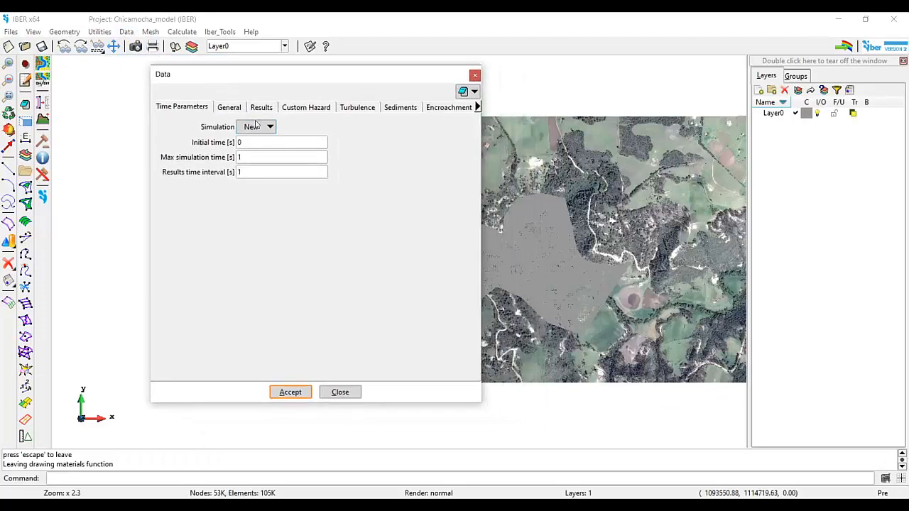
click(263, 127)
click(338, 135)
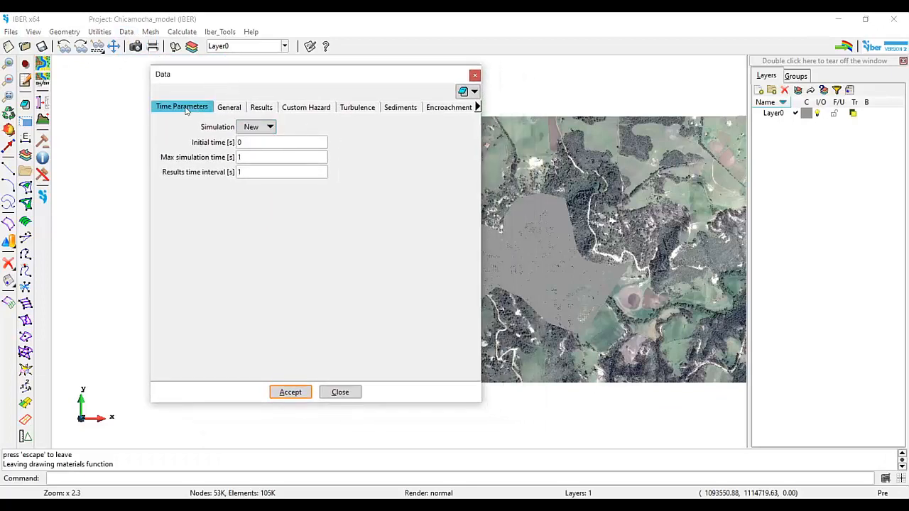
click(259, 126)
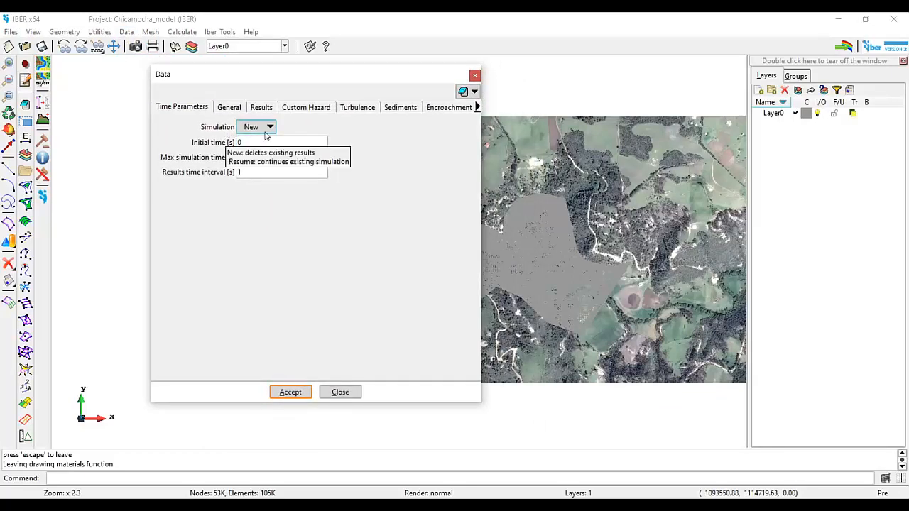
click(263, 147)
click(188, 151)
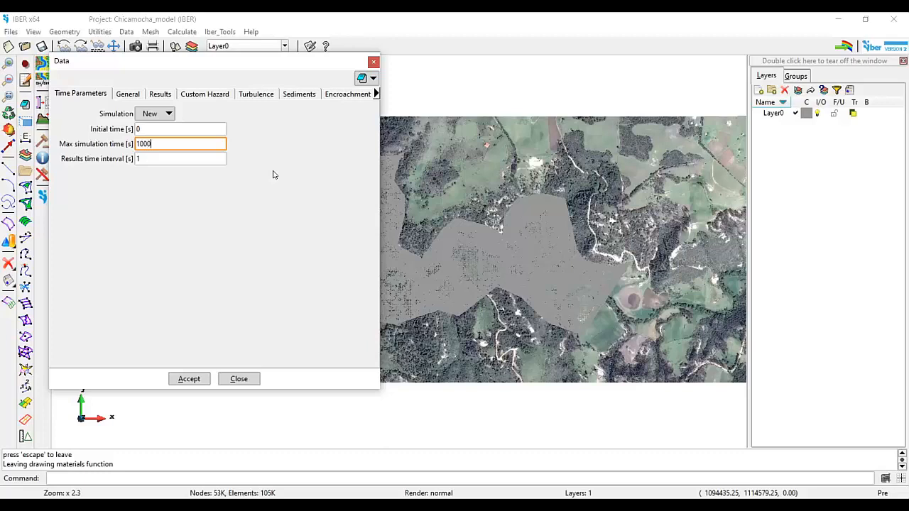
click(195, 161)
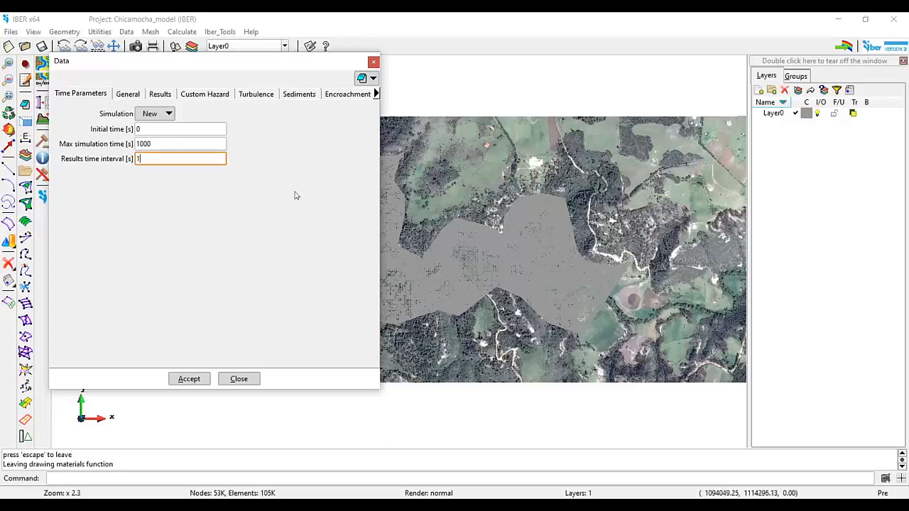
key(shift+Tab)
key(Tab)
Include Hazard RD9/2008 & ACA among the simulation results and accept the problem data.
click(159, 94)
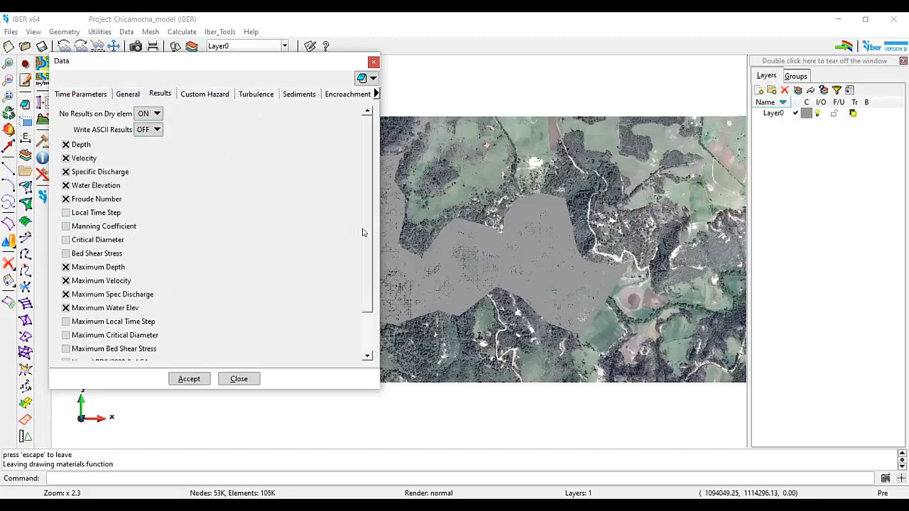
scroll(362, 232, down, 2)
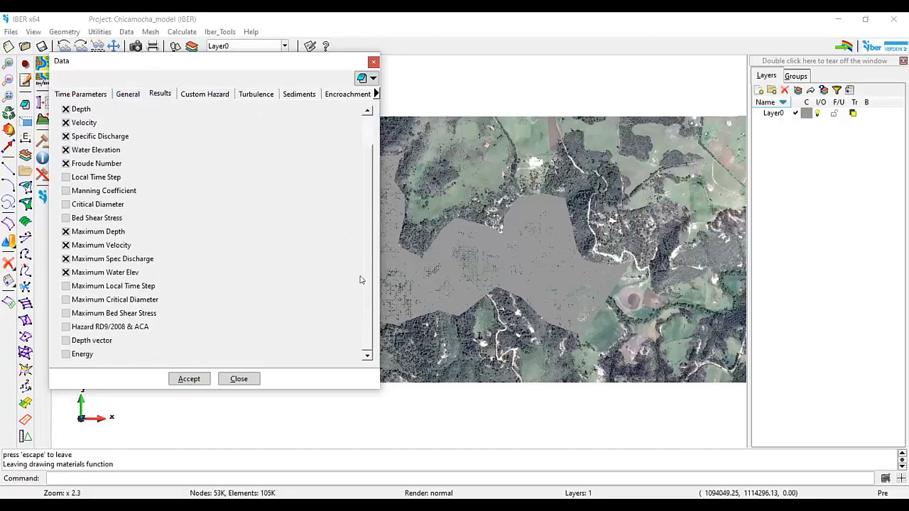
click(66, 327)
click(189, 379)
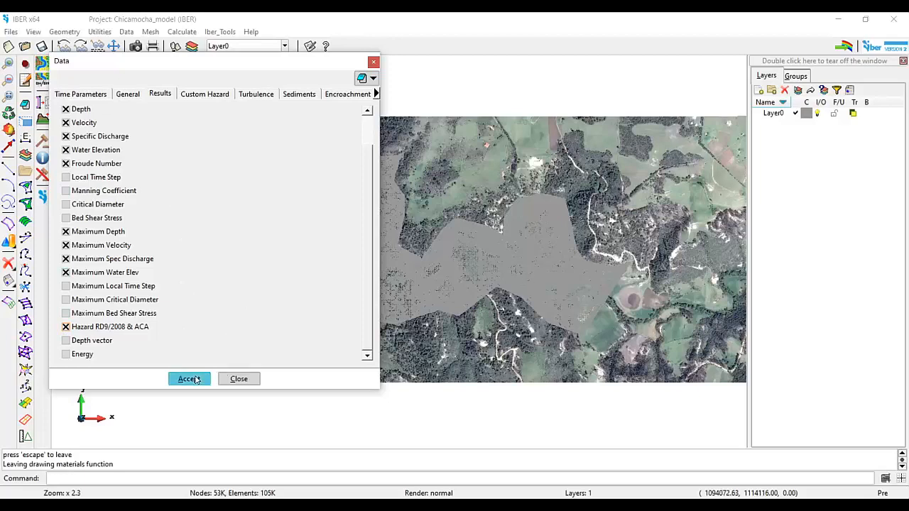
click(239, 379)
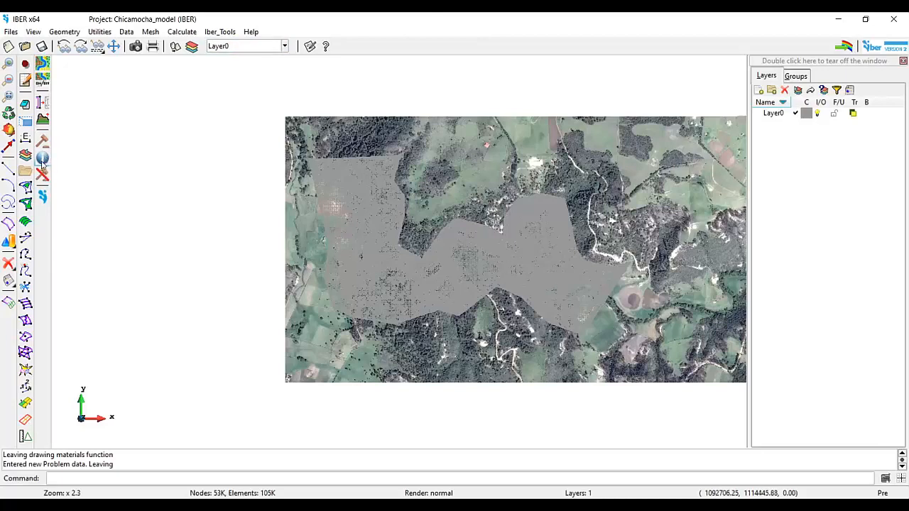
Run the model calculation and open its process information to follow the simulation's progress.
click(183, 33)
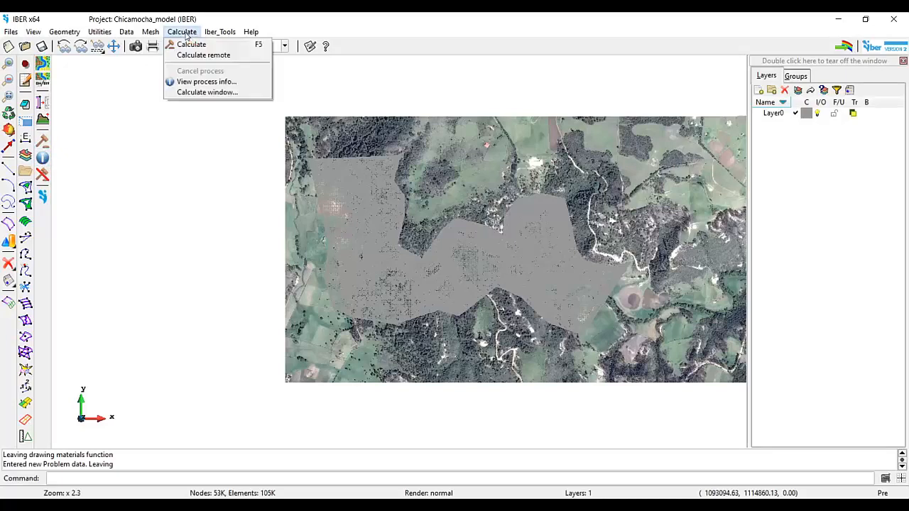
click(191, 45)
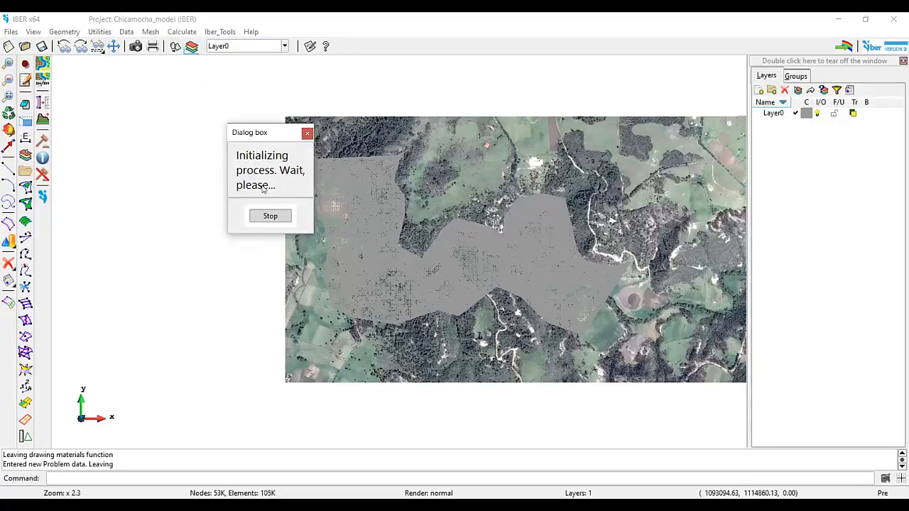
click(42, 160)
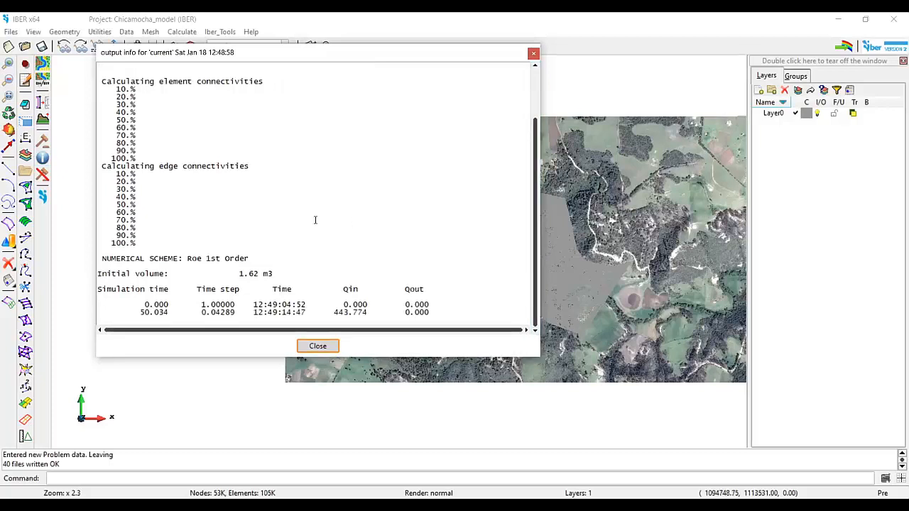
scroll(315, 220, up, 3)
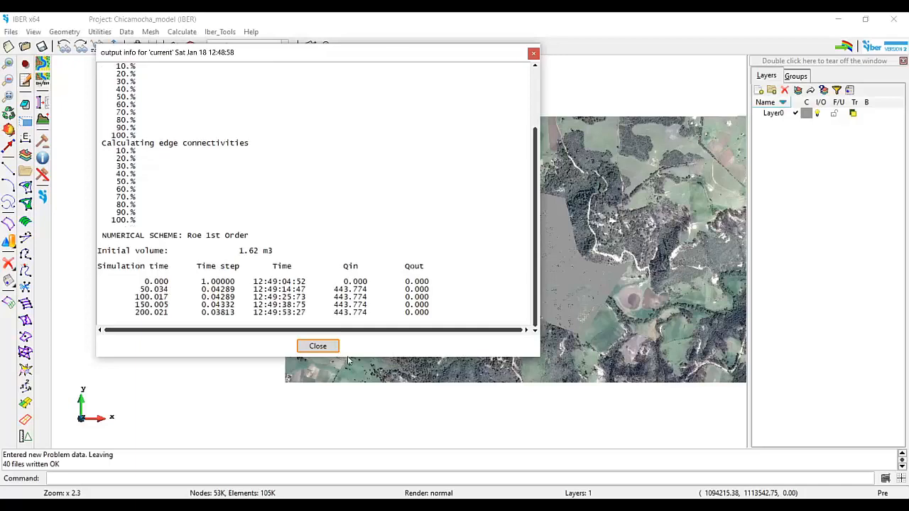
Examine the inflow and outflow columns in the output log, moving the process-finished notice off the values.
mouse_move(422, 506)
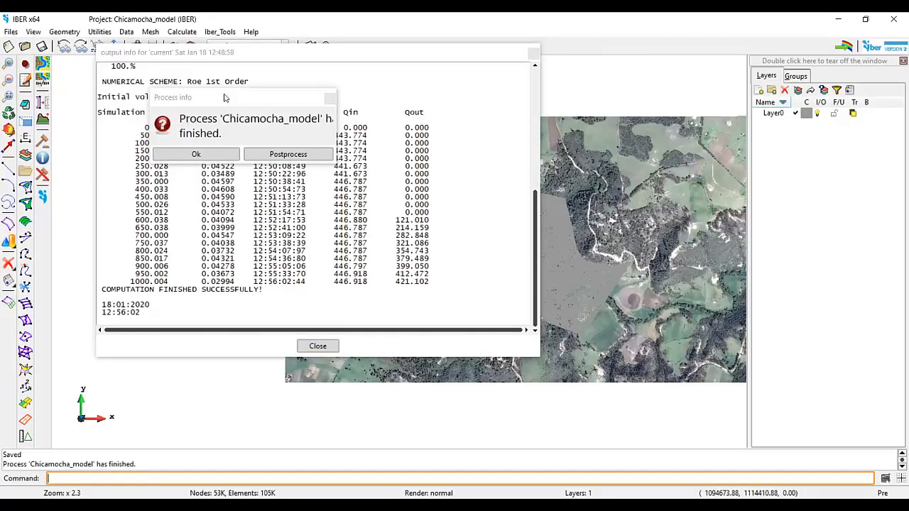
drag(224, 97, 262, 168)
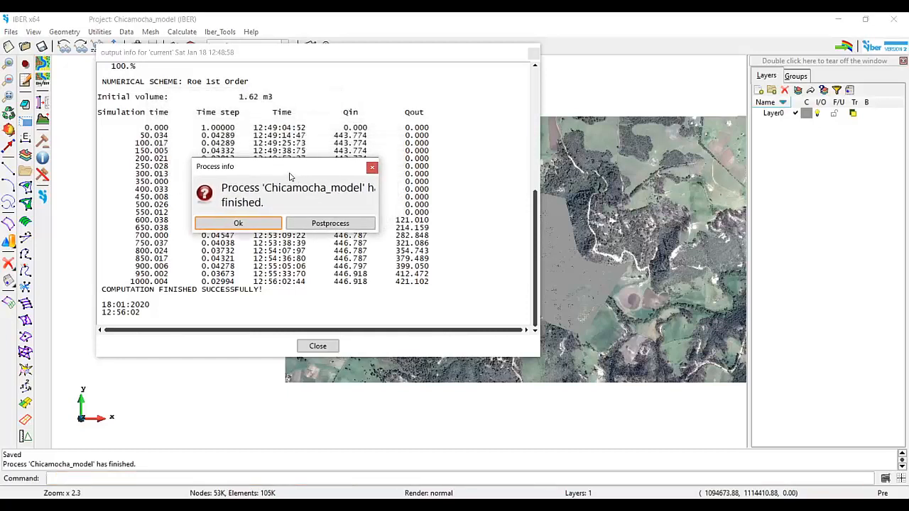
drag(265, 175, 295, 183)
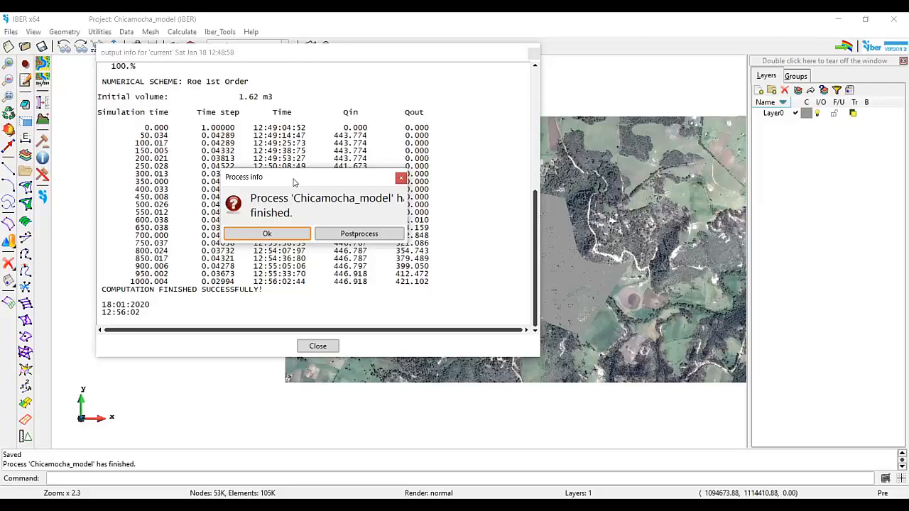
drag(296, 182, 328, 171)
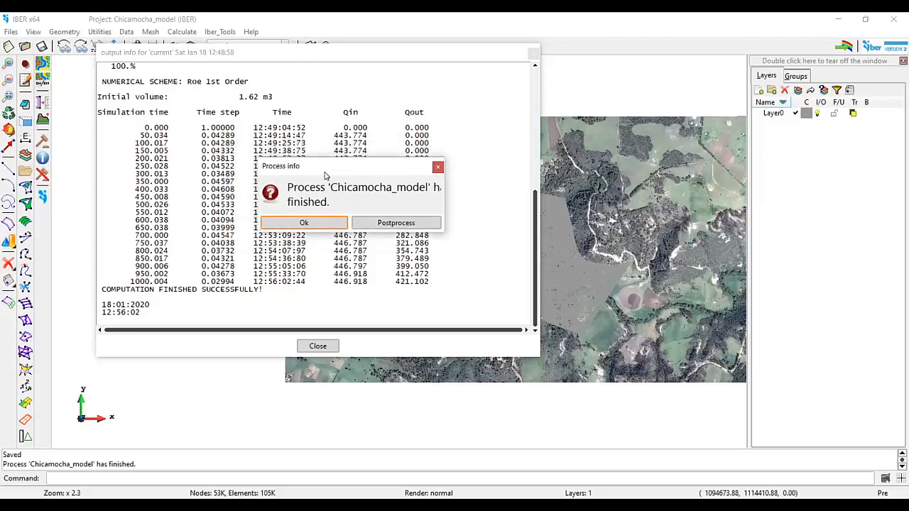
Dismiss the process-finished notice, review the inflow and outflow at the final time step in the output log and close it.
click(438, 169)
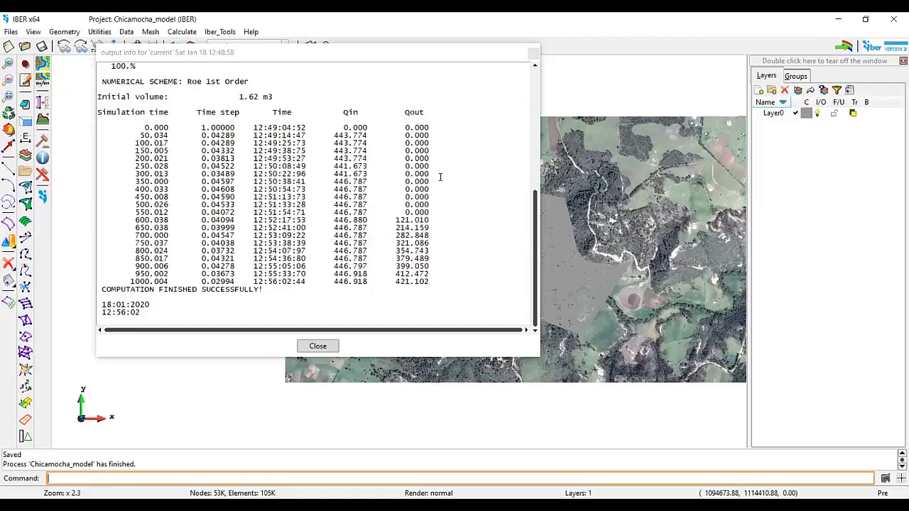
scroll(318, 213, up, 1)
scroll(318, 213, down, 1)
drag(98, 113, 139, 312)
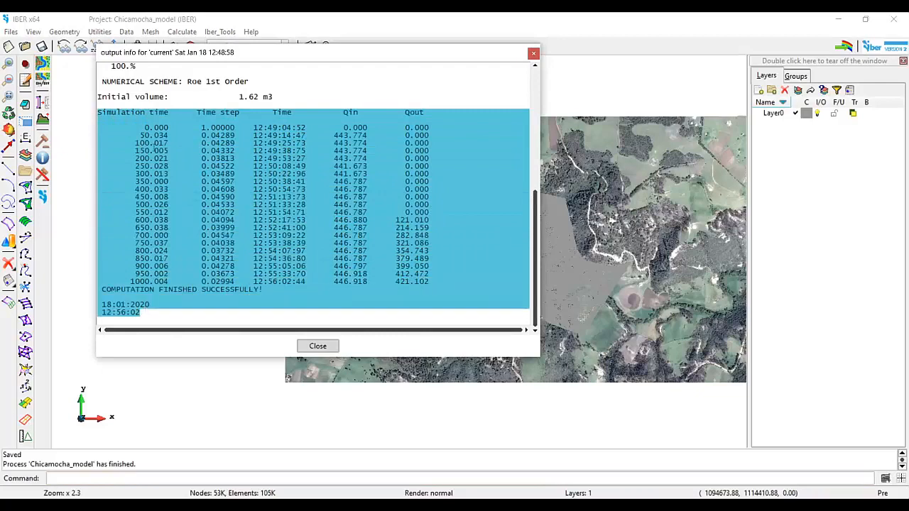
click(152, 115)
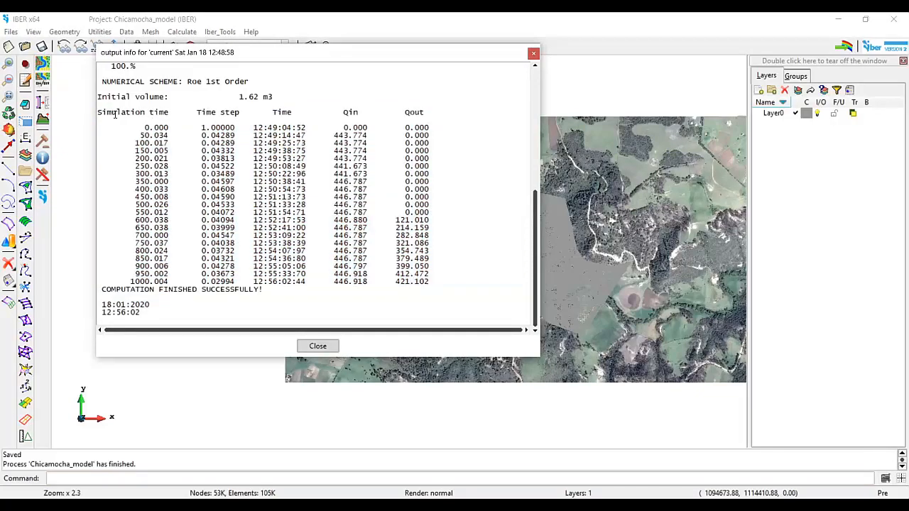
drag(330, 282, 431, 284)
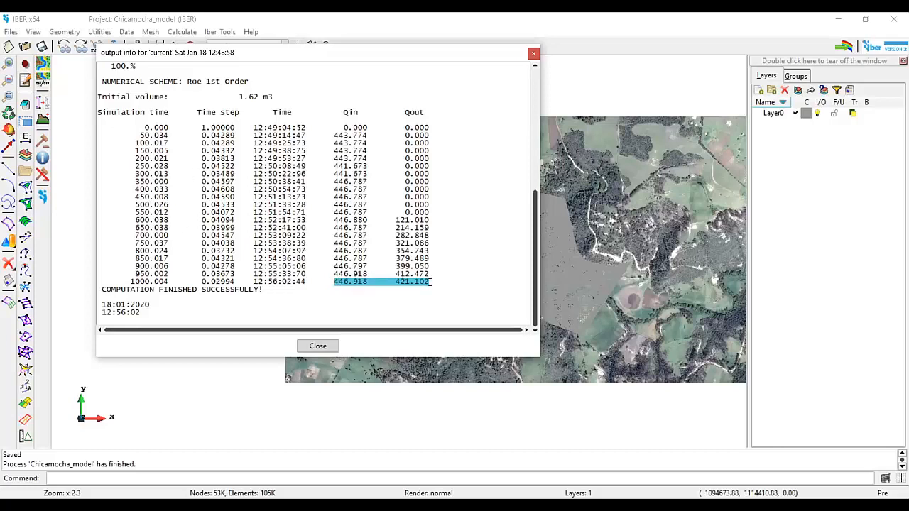
click(430, 282)
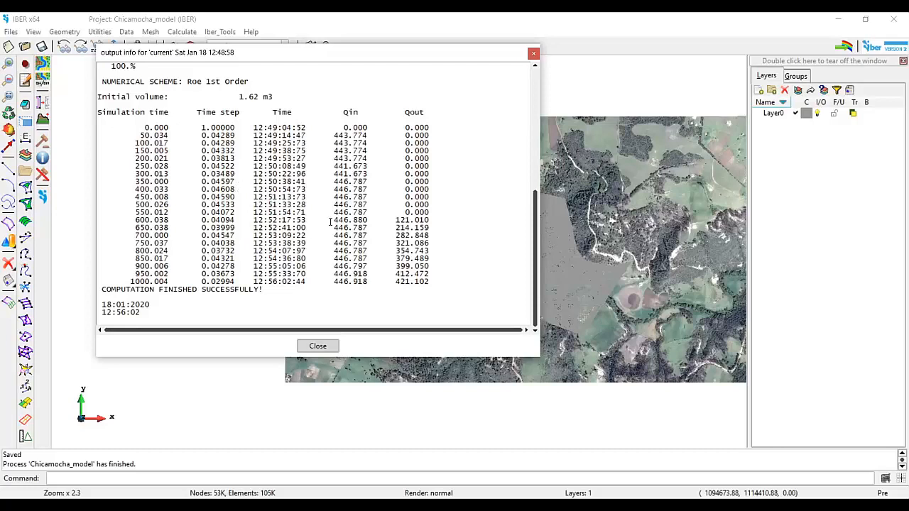
drag(433, 282, 339, 284)
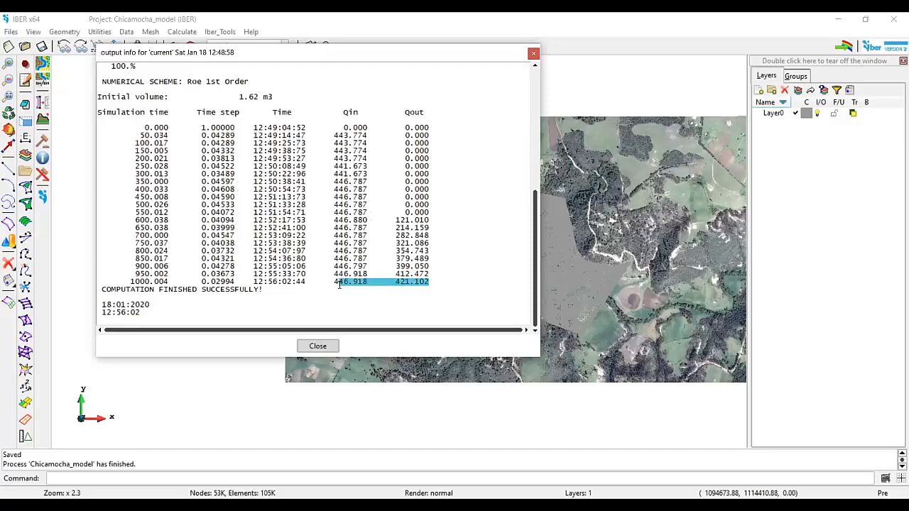
click(317, 345)
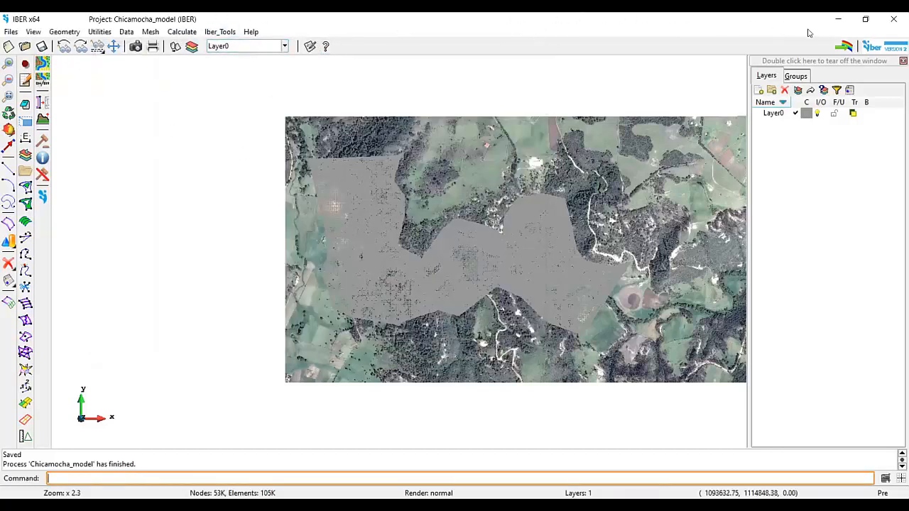
Switch to postprocessing and display the Hydraulic Depth (m) result at step 1000 as a Smooth Contour Fill.
click(844, 46)
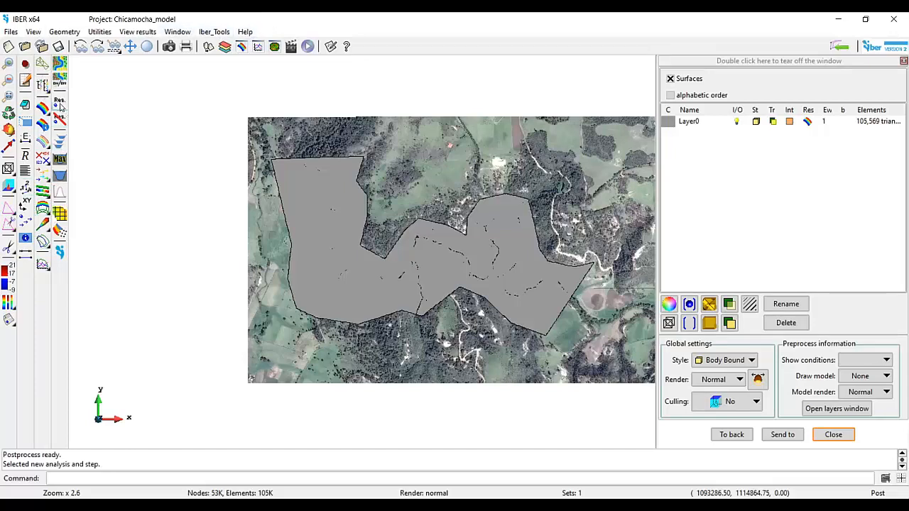
click(241, 46)
drag(154, 49, 231, 106)
click(194, 143)
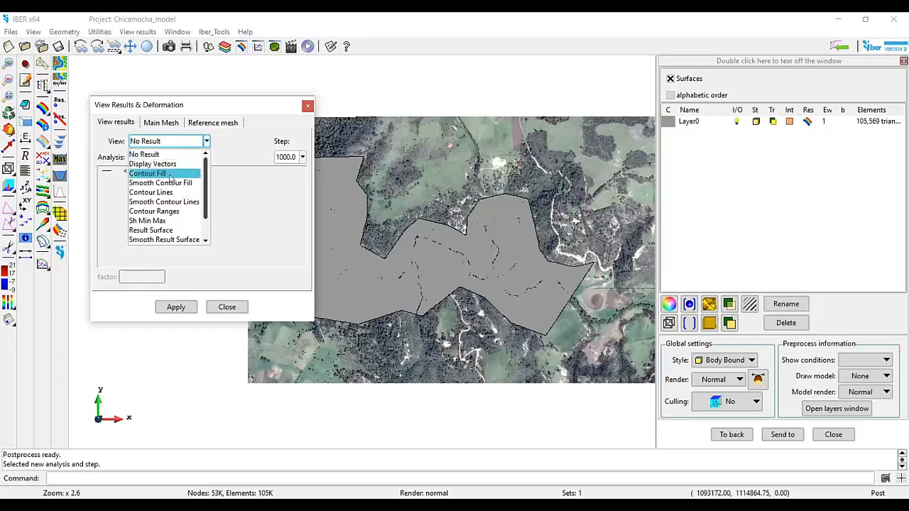
click(169, 183)
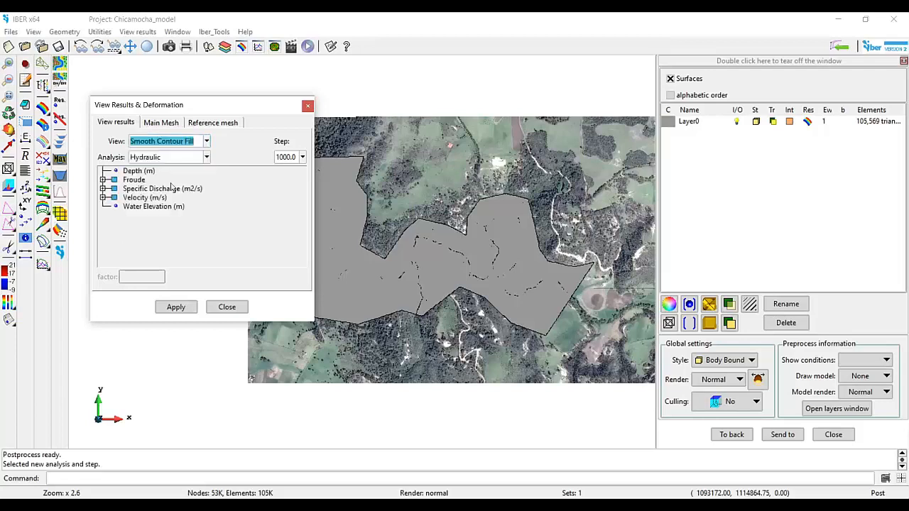
click(135, 172)
click(170, 159)
click(171, 162)
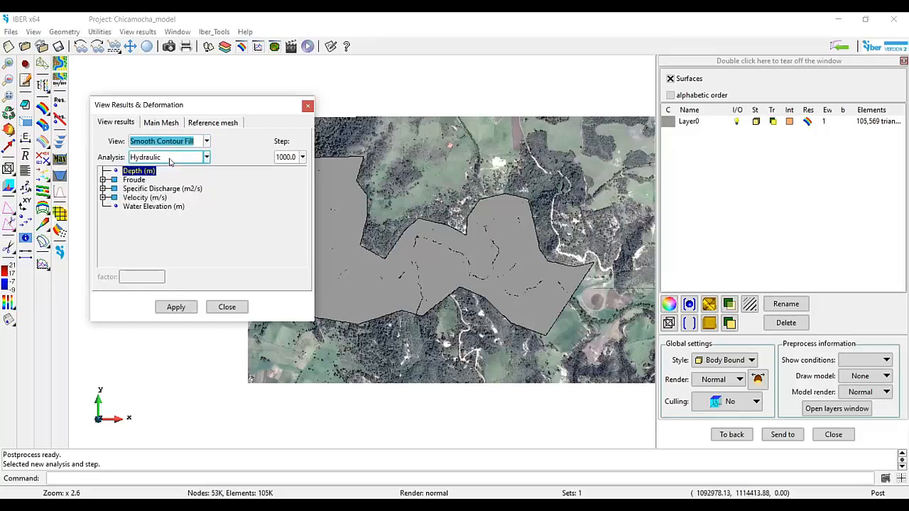
click(176, 306)
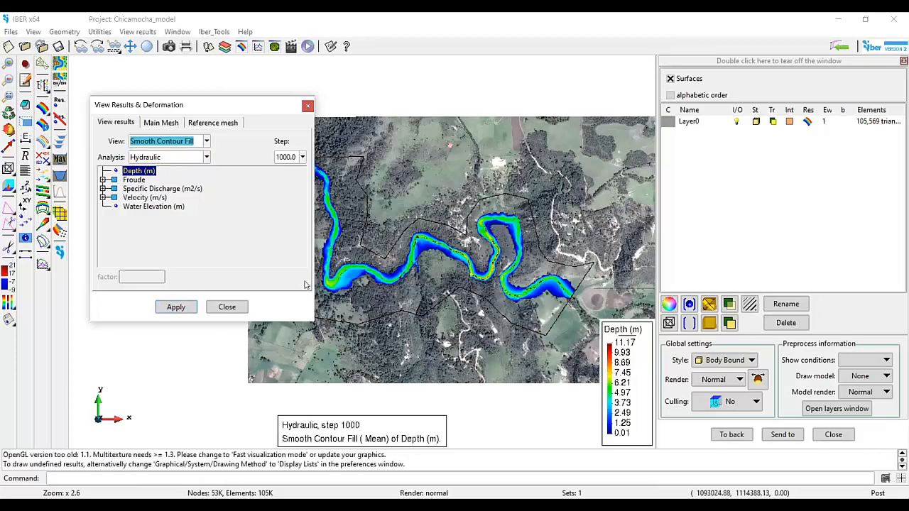
Examine the water depth distribution along the river bends against the colour legend, moving the results window out of the way.
scroll(319, 280, up, 2)
drag(229, 109, 155, 46)
scroll(373, 223, up, 2)
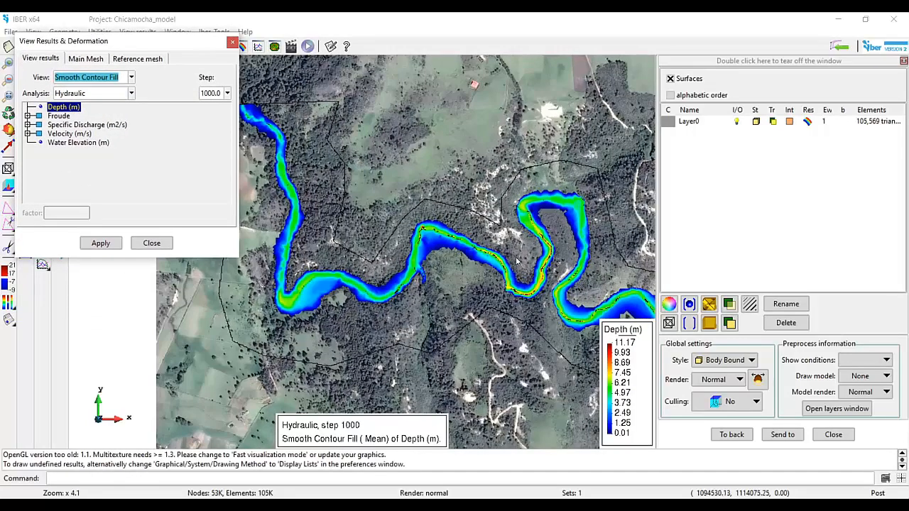
scroll(519, 262, down, 2)
scroll(586, 234, up, 1)
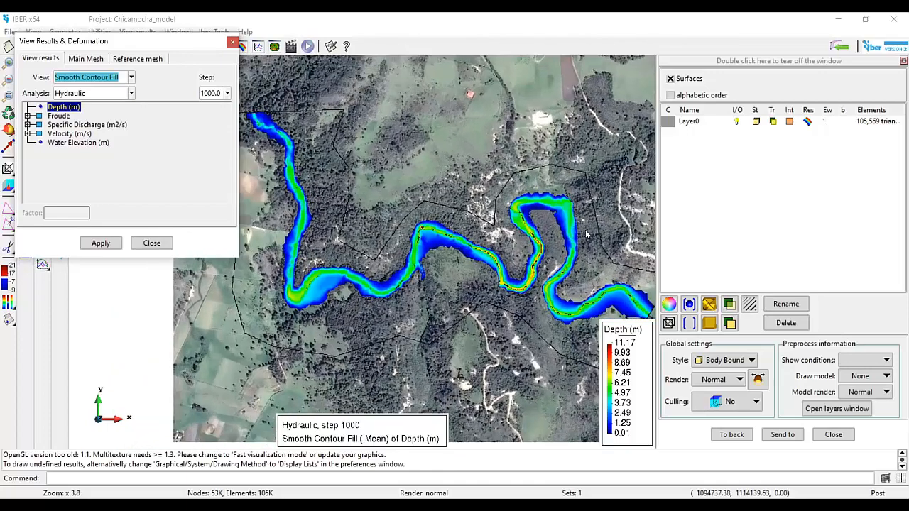
scroll(587, 234, up, 2)
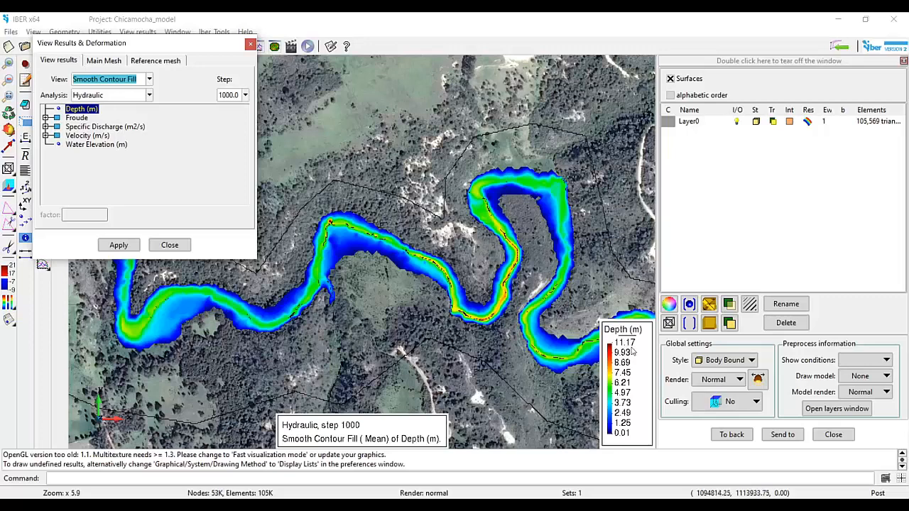
Keep the results at step 1000 and display the Hydraulic Water Elevation (m) as a Smooth Contour Fill.
click(245, 95)
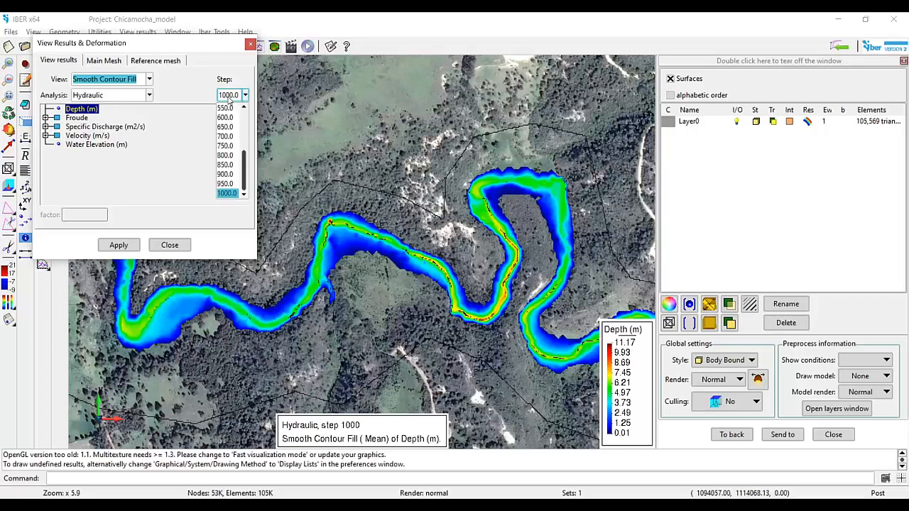
click(245, 94)
click(245, 95)
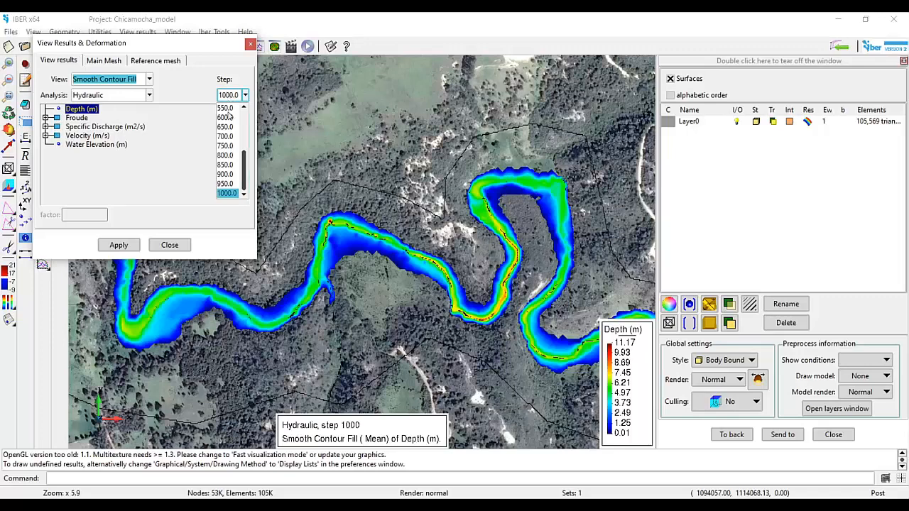
click(227, 193)
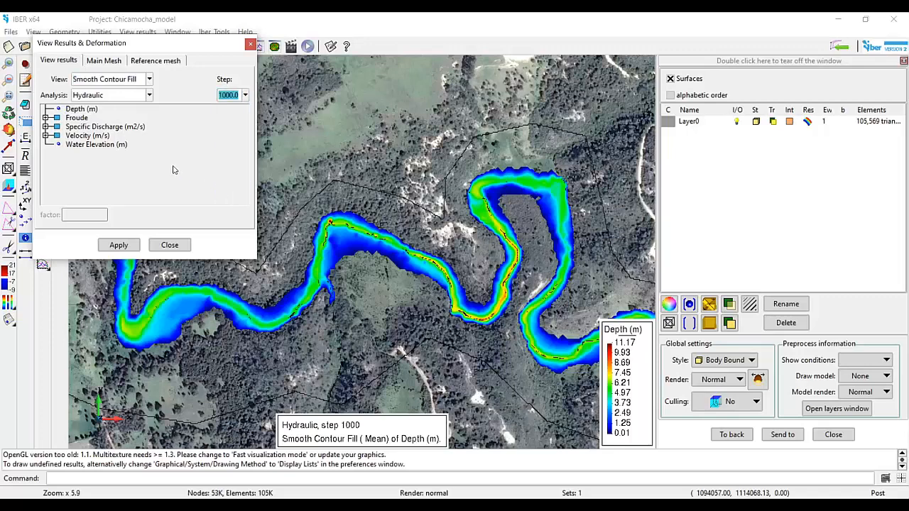
click(81, 109)
click(116, 98)
click(92, 104)
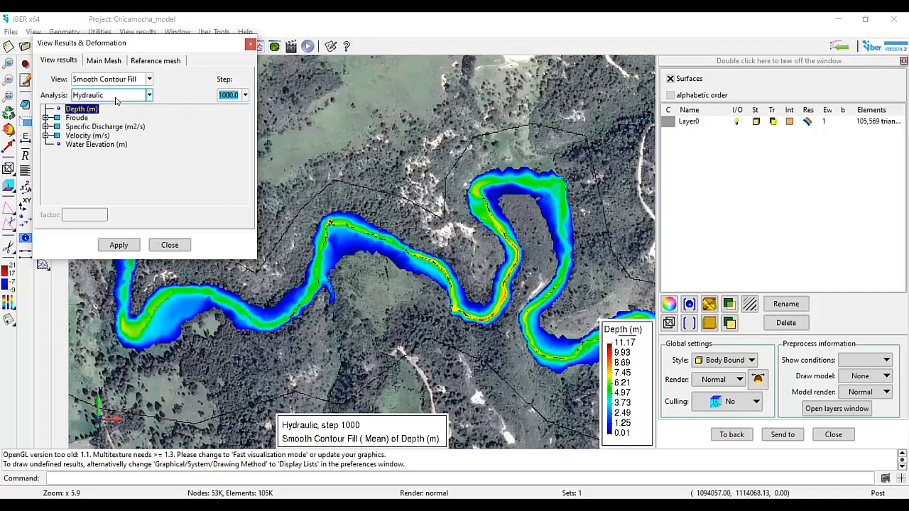
click(96, 144)
click(126, 245)
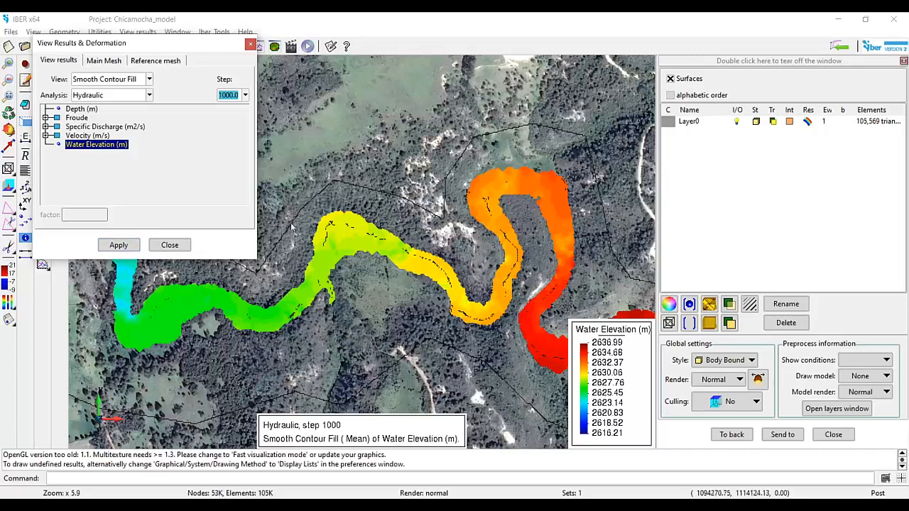
Display Maximum Hazard ACA from the Maps of Hazard analysis as Contour Ranges.
double_click(76, 117)
click(78, 109)
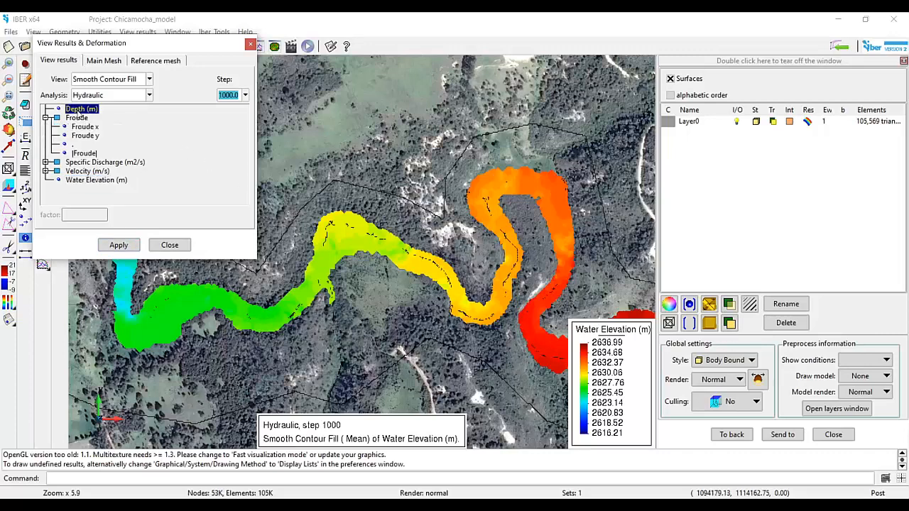
click(45, 117)
click(126, 80)
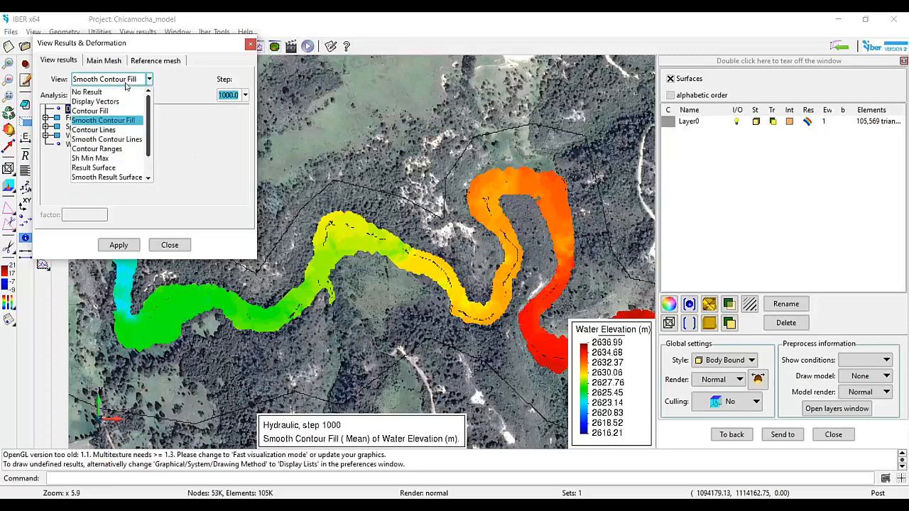
click(111, 150)
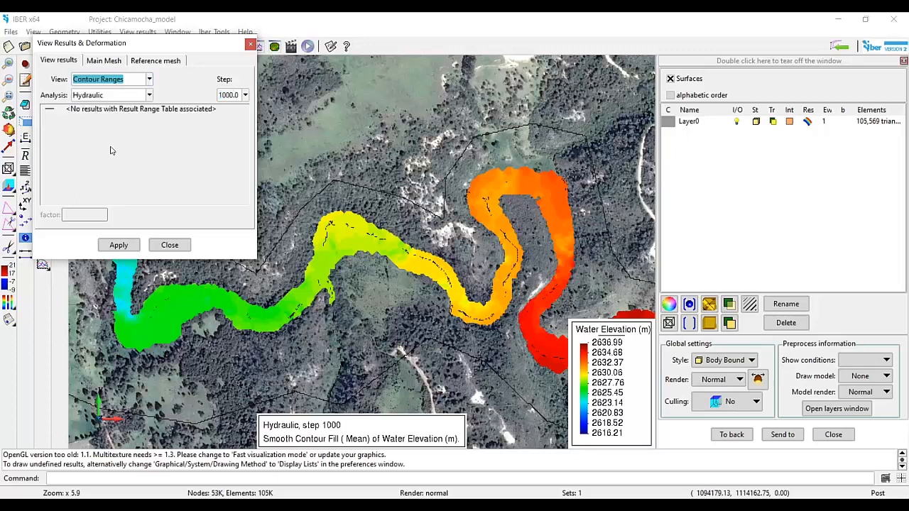
click(107, 97)
click(107, 119)
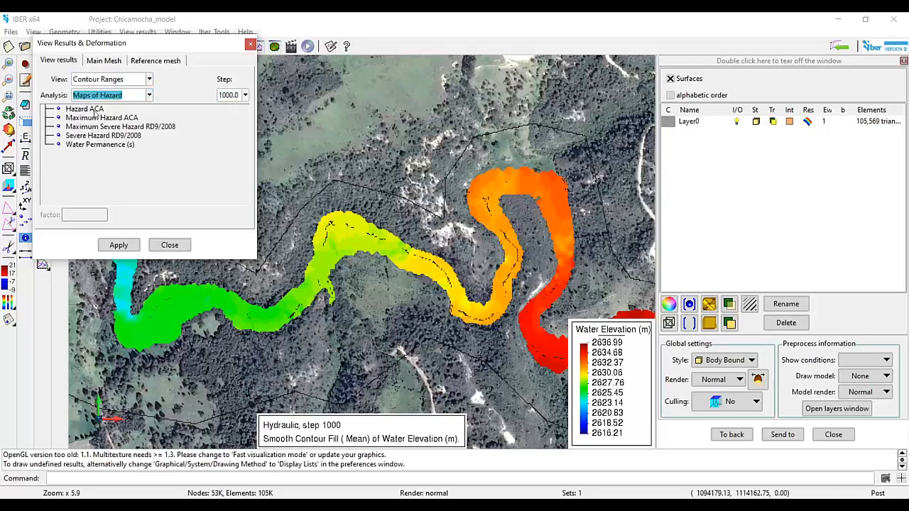
click(94, 118)
click(126, 247)
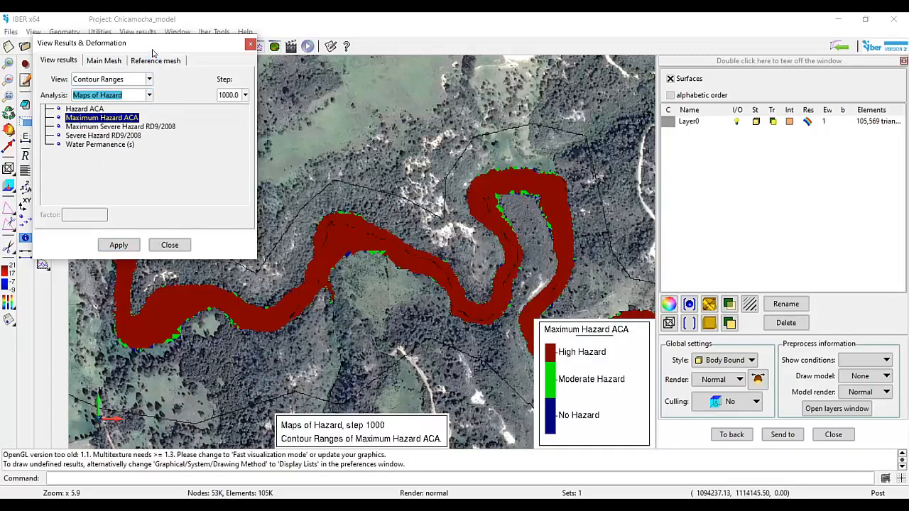
Examine the high, moderate and no hazard zones along the river banks on the Maximum Hazard ACA map.
drag(142, 43, 121, 202)
scroll(319, 222, up, 1)
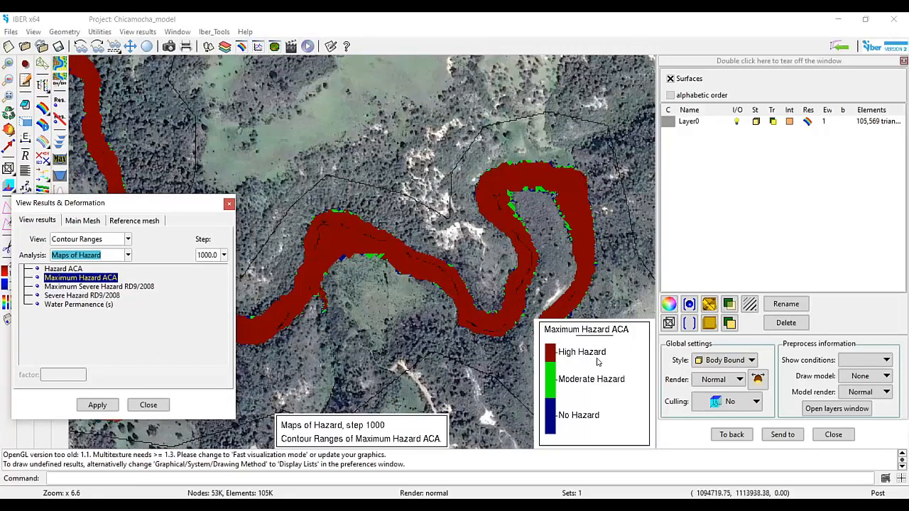
scroll(455, 291, up, 3)
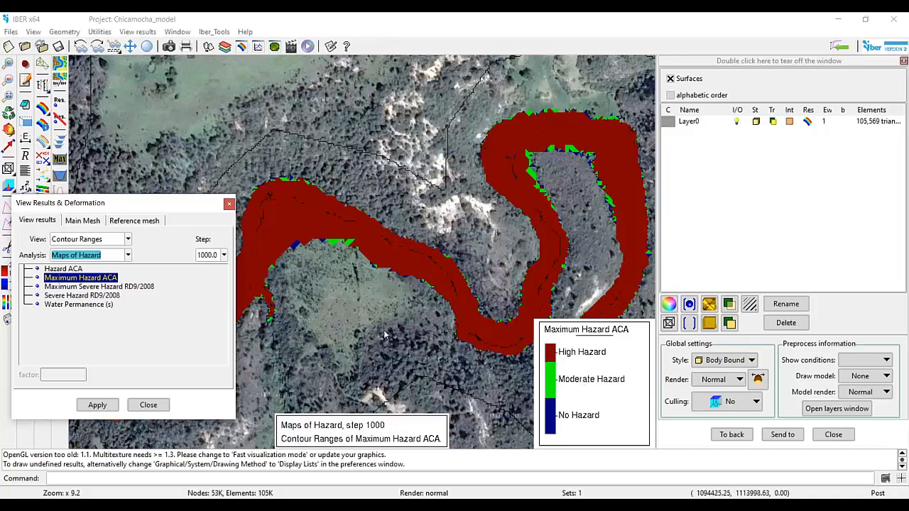
scroll(383, 329, down, 2)
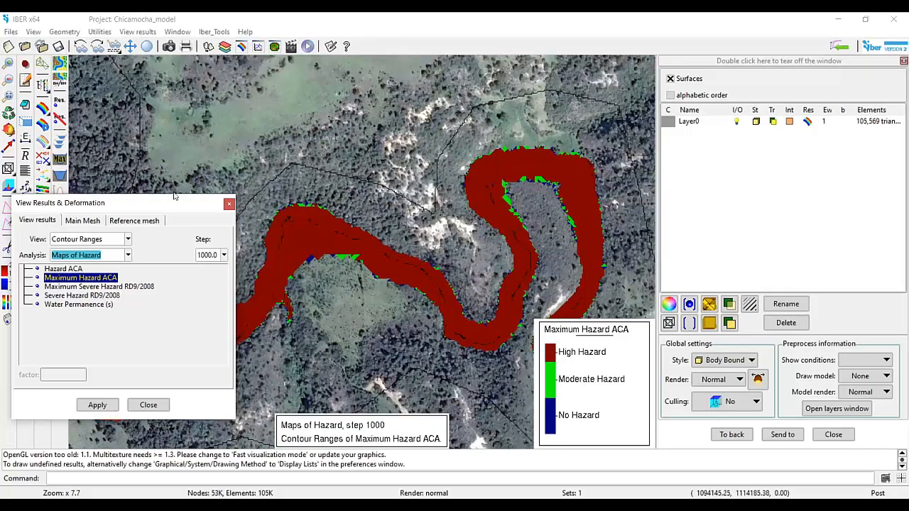
Close the results window and play the Maximum Hazard ACA map's animation through the time steps with most of the river in view.
drag(142, 203, 159, 46)
scroll(405, 309, down, 3)
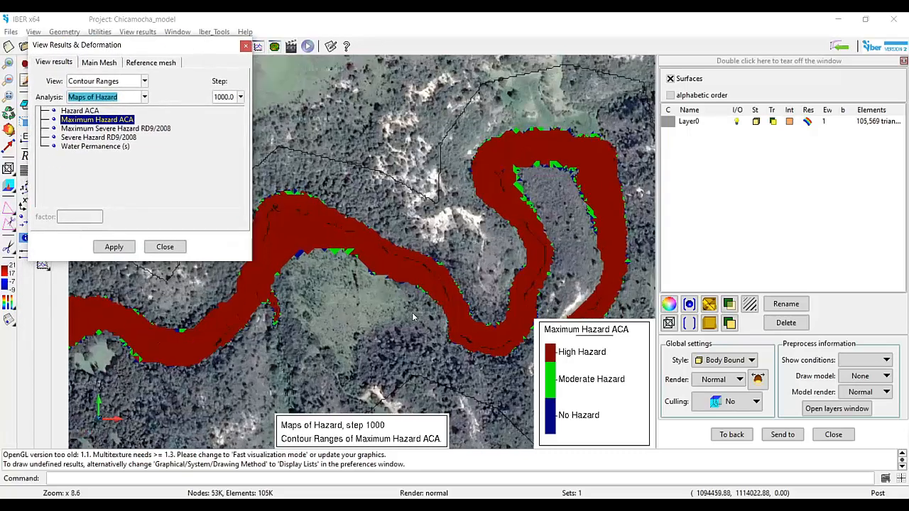
scroll(420, 315, down, 1)
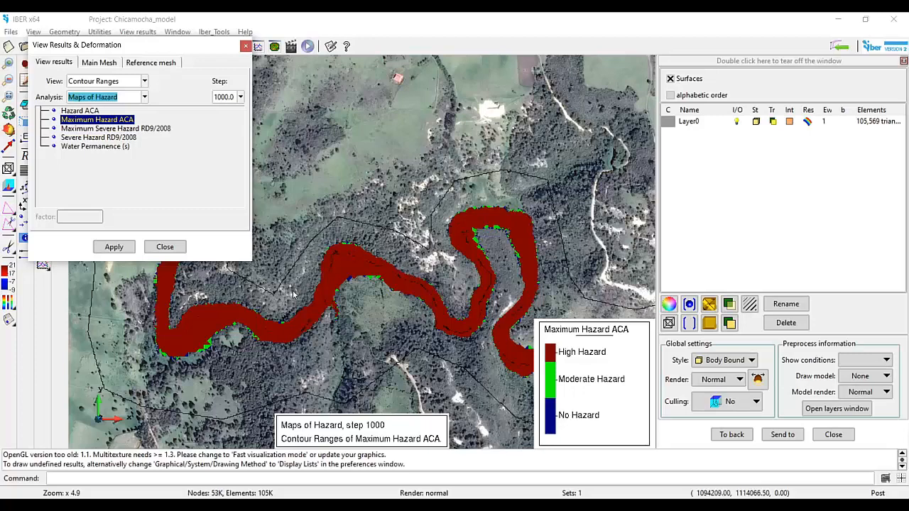
click(164, 246)
click(308, 46)
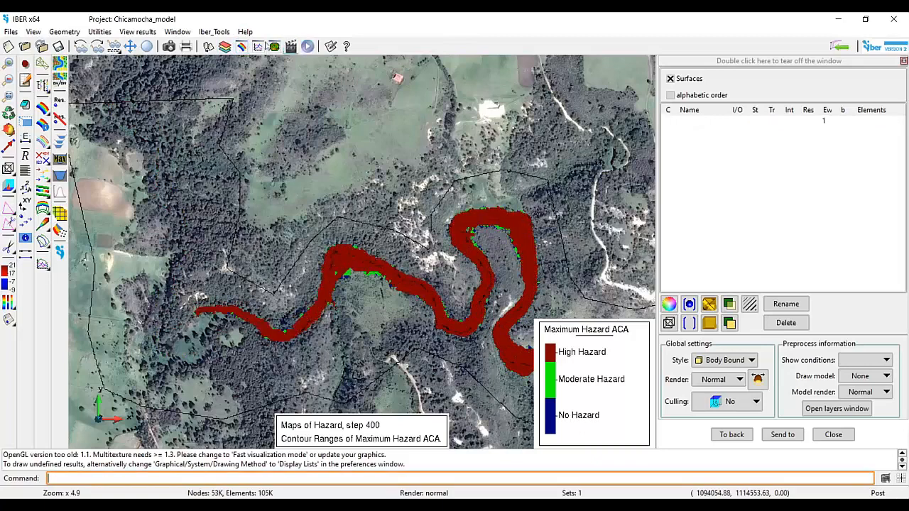
Display the Hydraulic Depth (m) result at step 400 as Smooth Contour Lines.
click(242, 46)
click(132, 81)
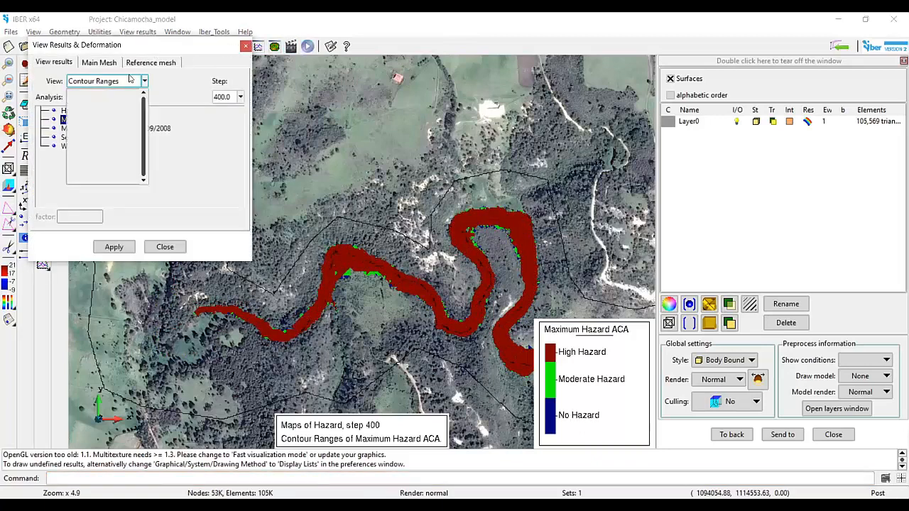
click(109, 111)
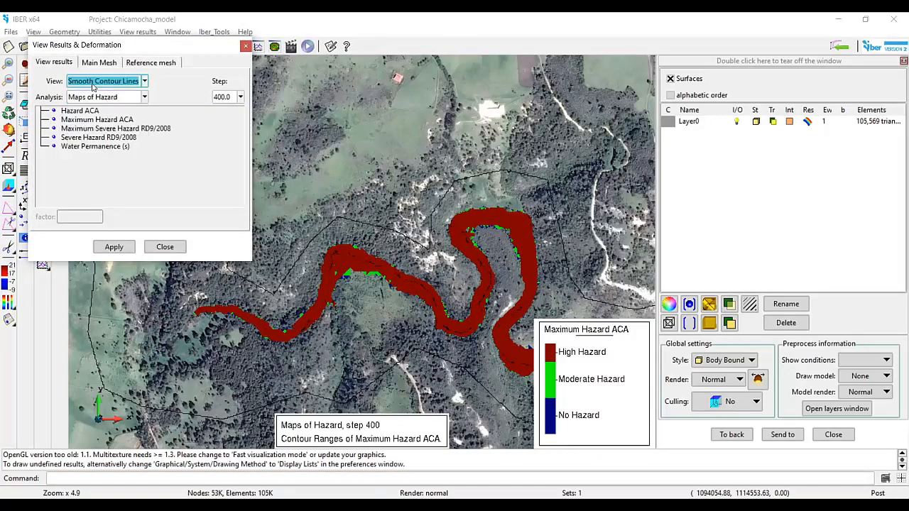
click(134, 97)
click(81, 111)
click(78, 112)
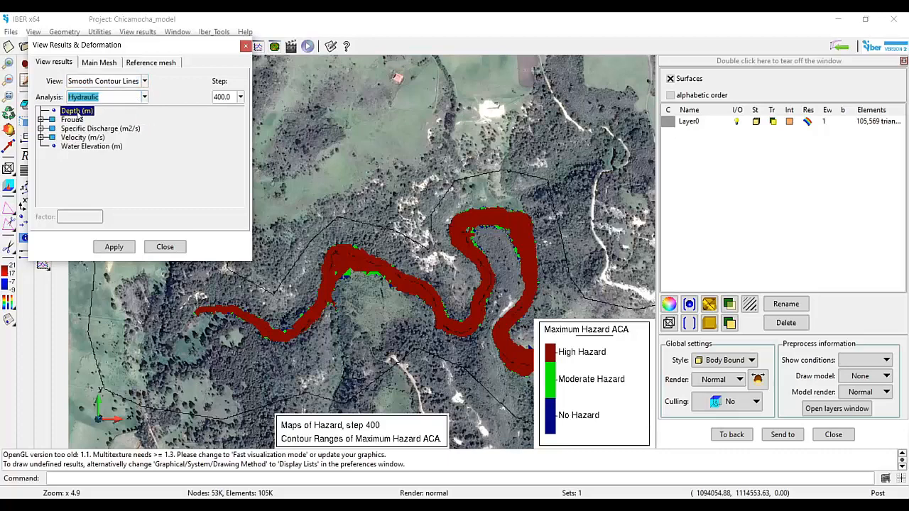
click(114, 248)
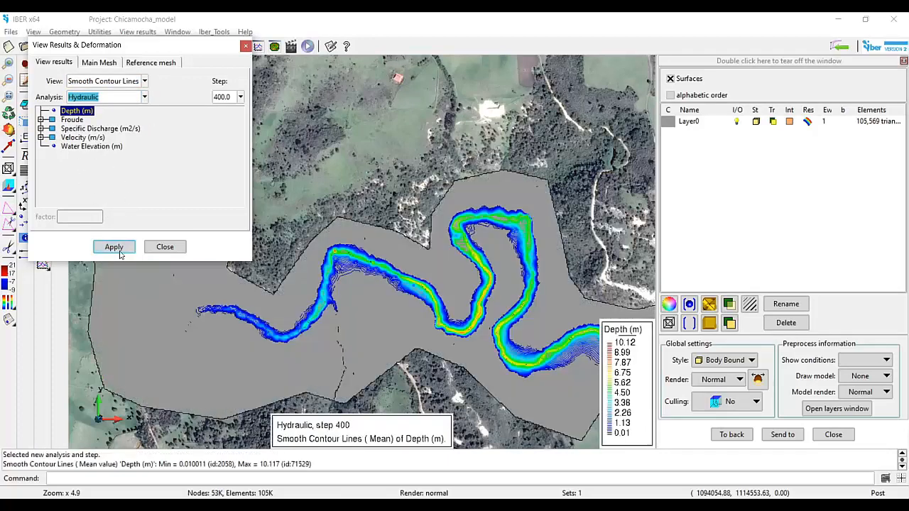
Close the results window and play the Depth (m) contour-line animation through the time steps.
click(164, 247)
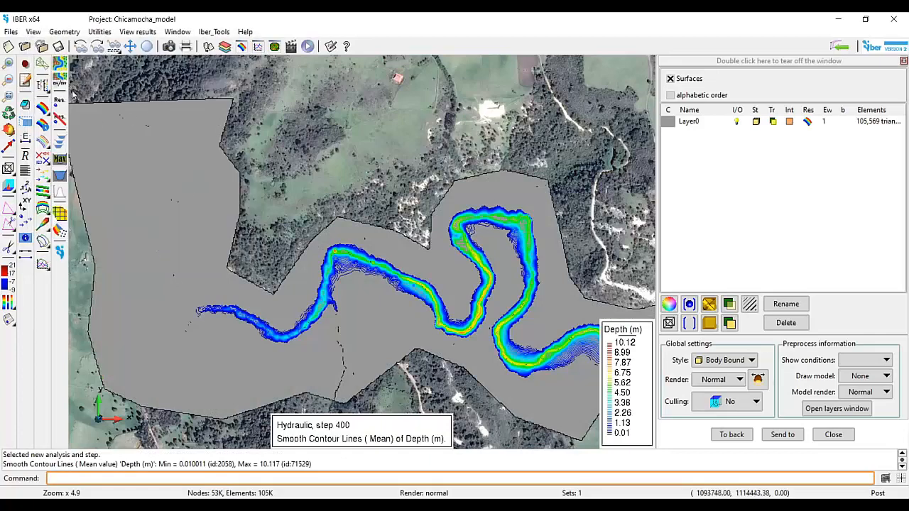
click(308, 47)
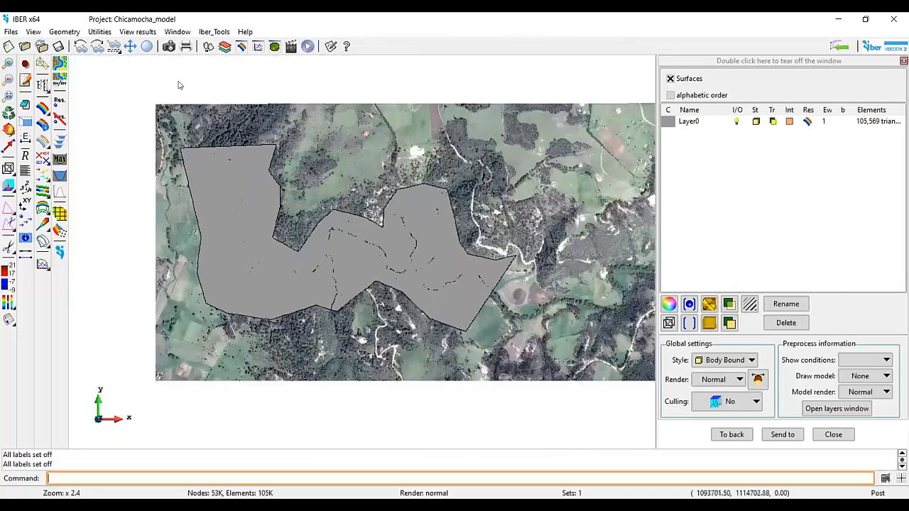
Display the Hydraulic Depth (m) result at step 950 as Smooth Contour Fill and close the results window.
click(241, 47)
click(213, 108)
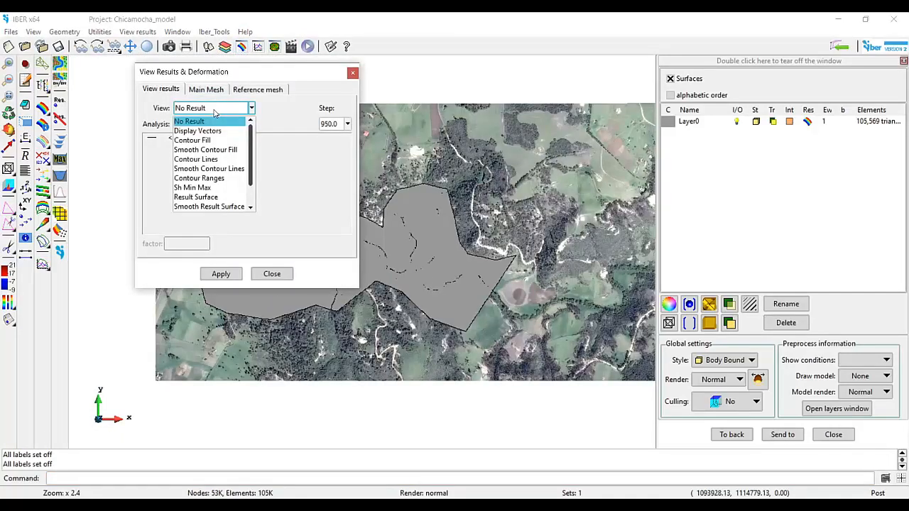
click(206, 150)
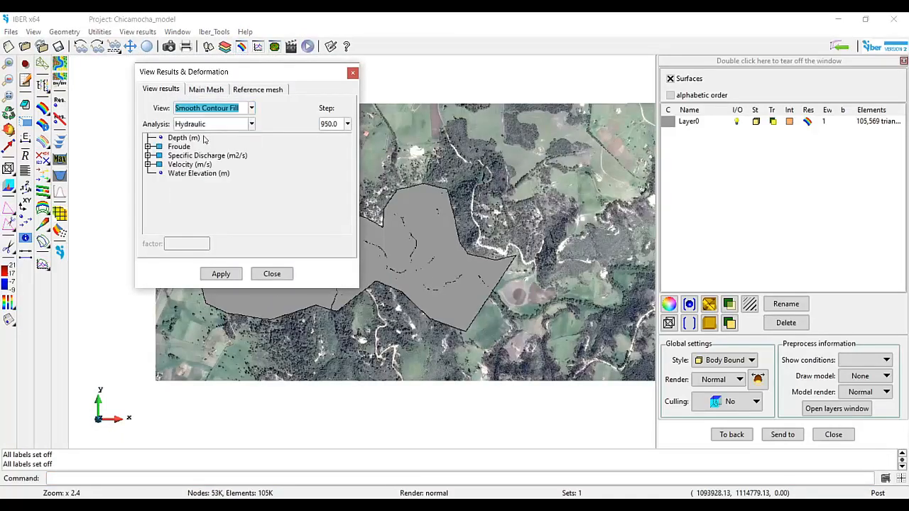
click(186, 125)
click(185, 136)
double_click(179, 145)
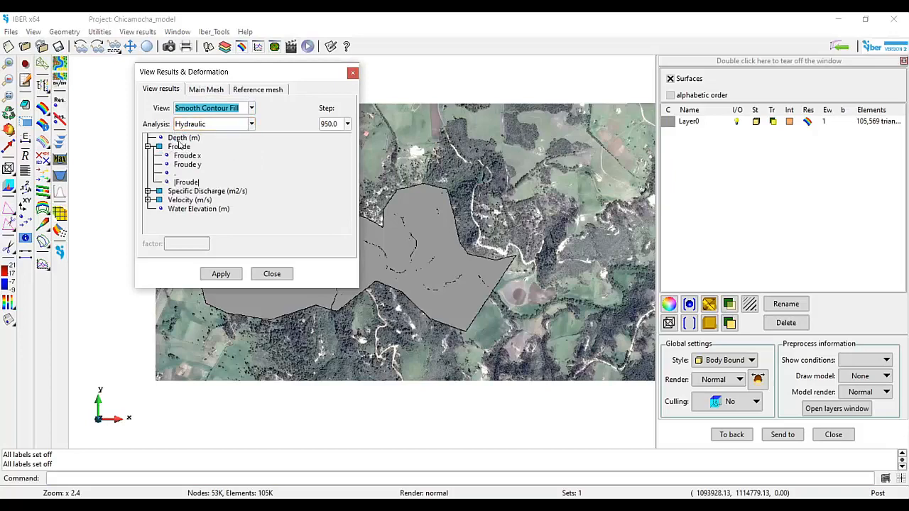
click(182, 138)
click(221, 274)
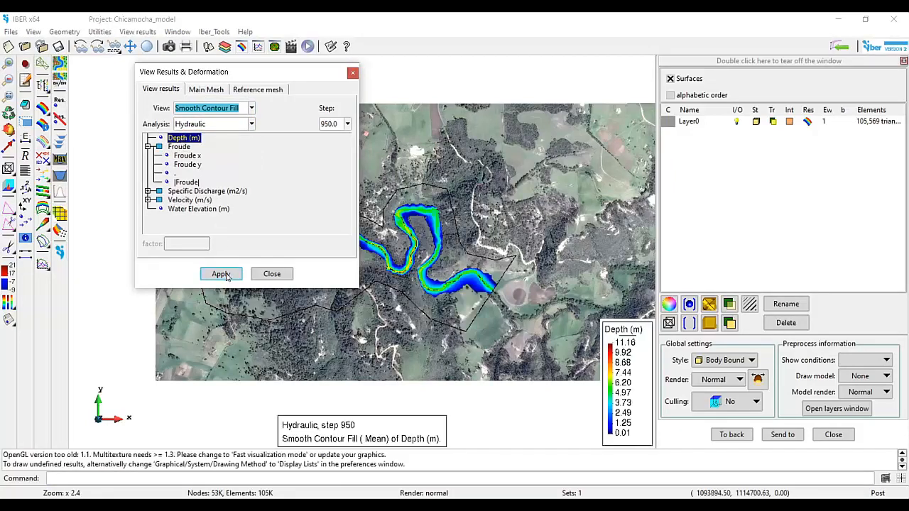
drag(272, 77, 143, 71)
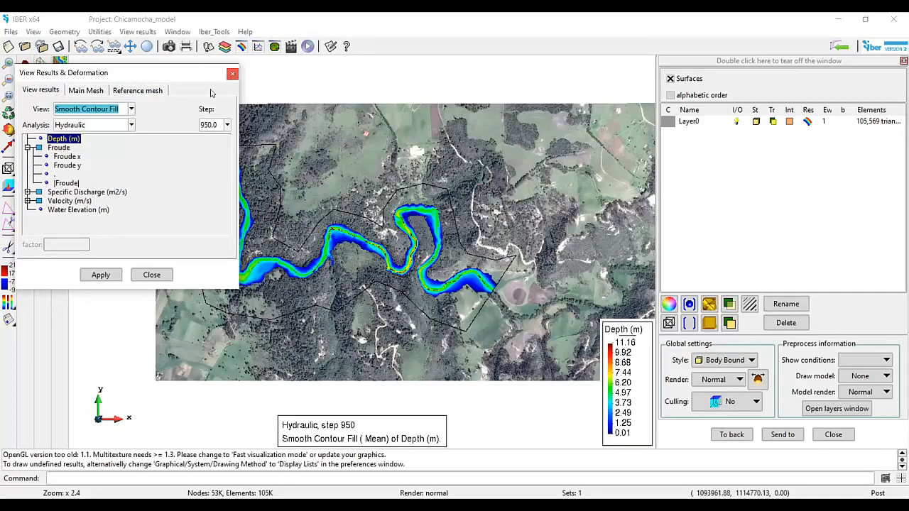
click(152, 275)
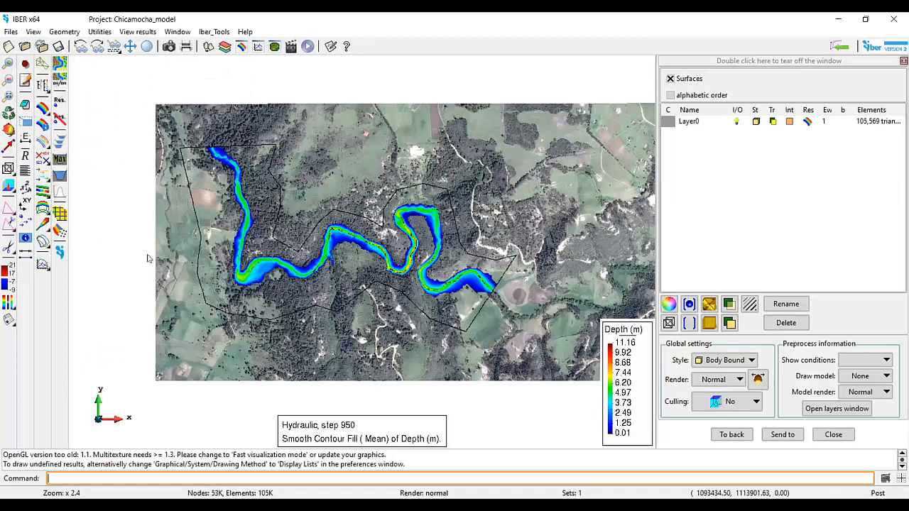
Play the smooth-filled depth animation over all steps in the Animate window, close that window and replay the animation over the full map.
click(274, 47)
drag(310, 45, 851, 66)
double_click(707, 270)
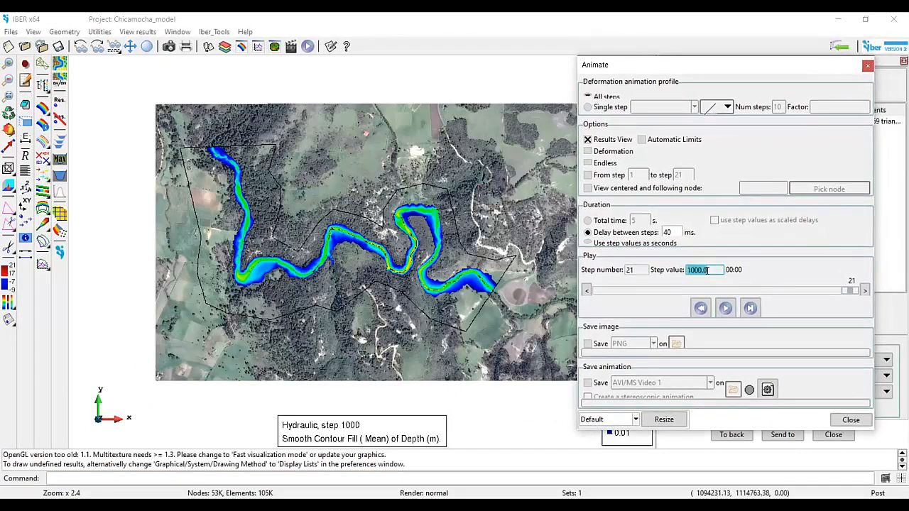
click(725, 313)
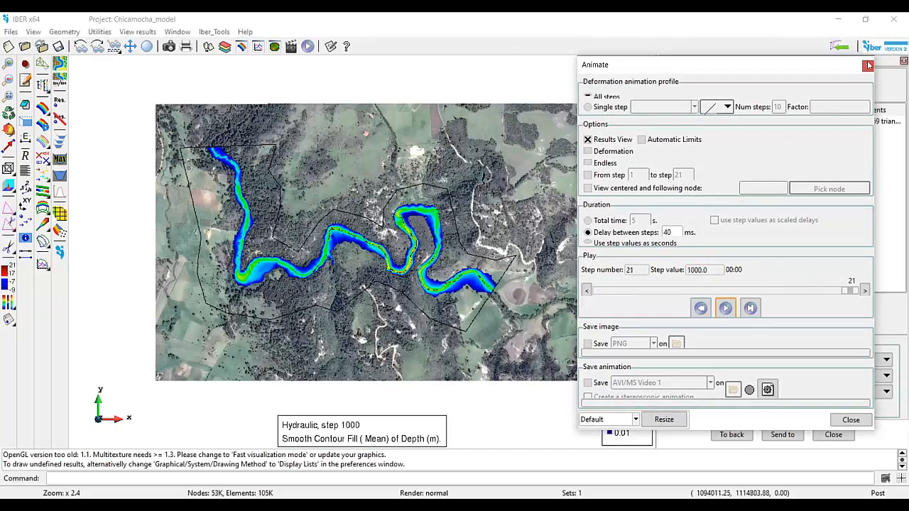
click(868, 66)
click(308, 47)
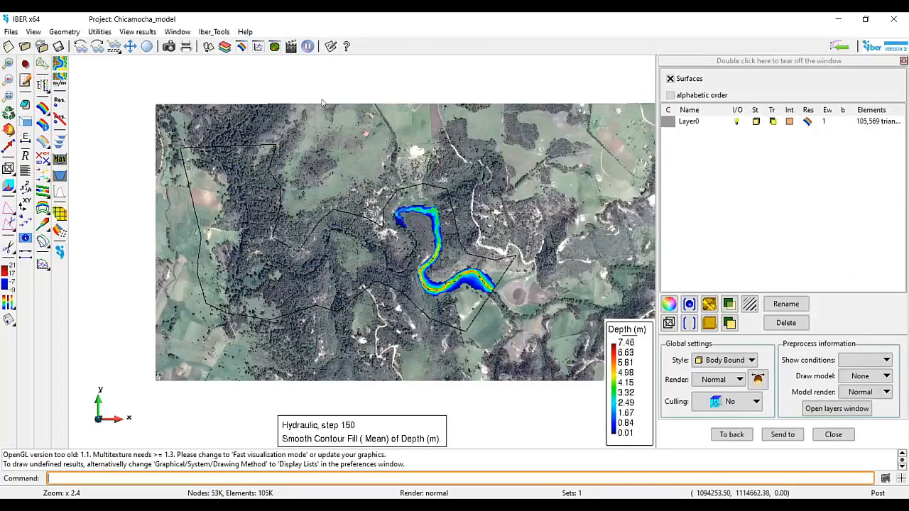